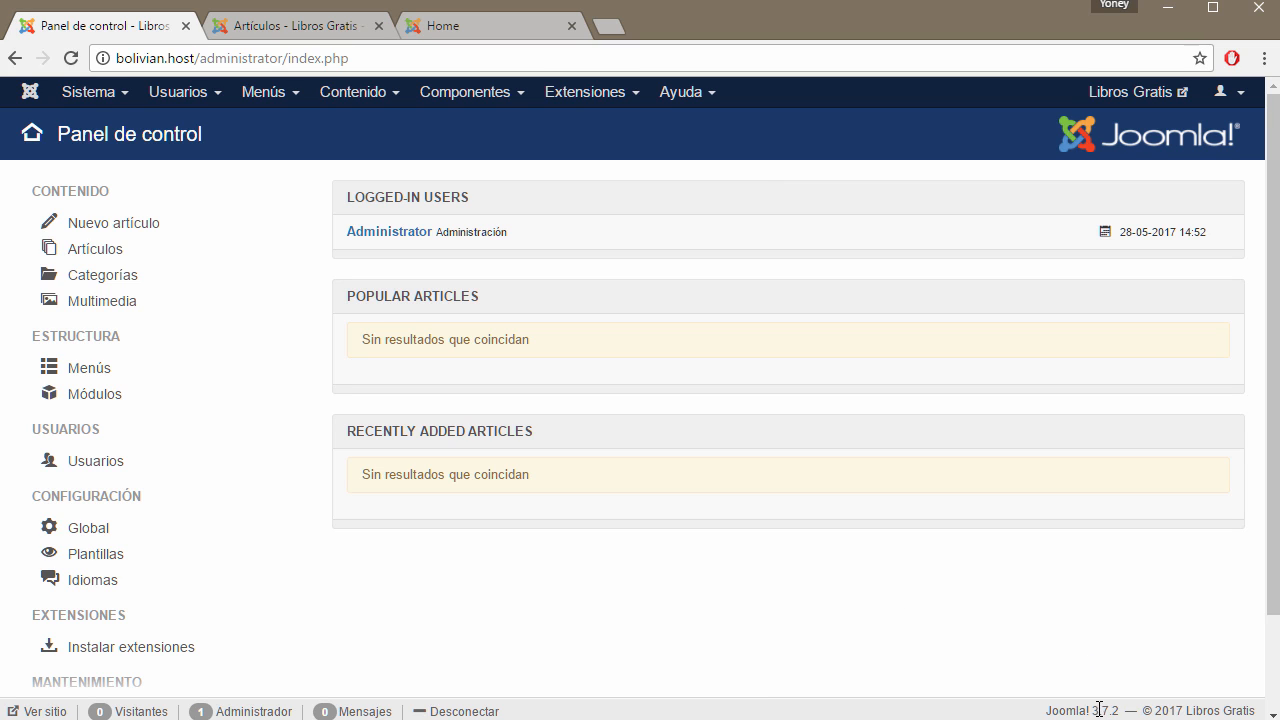
pyautogui.moveTo(1093, 710); pyautogui.dragTo(1108, 710)
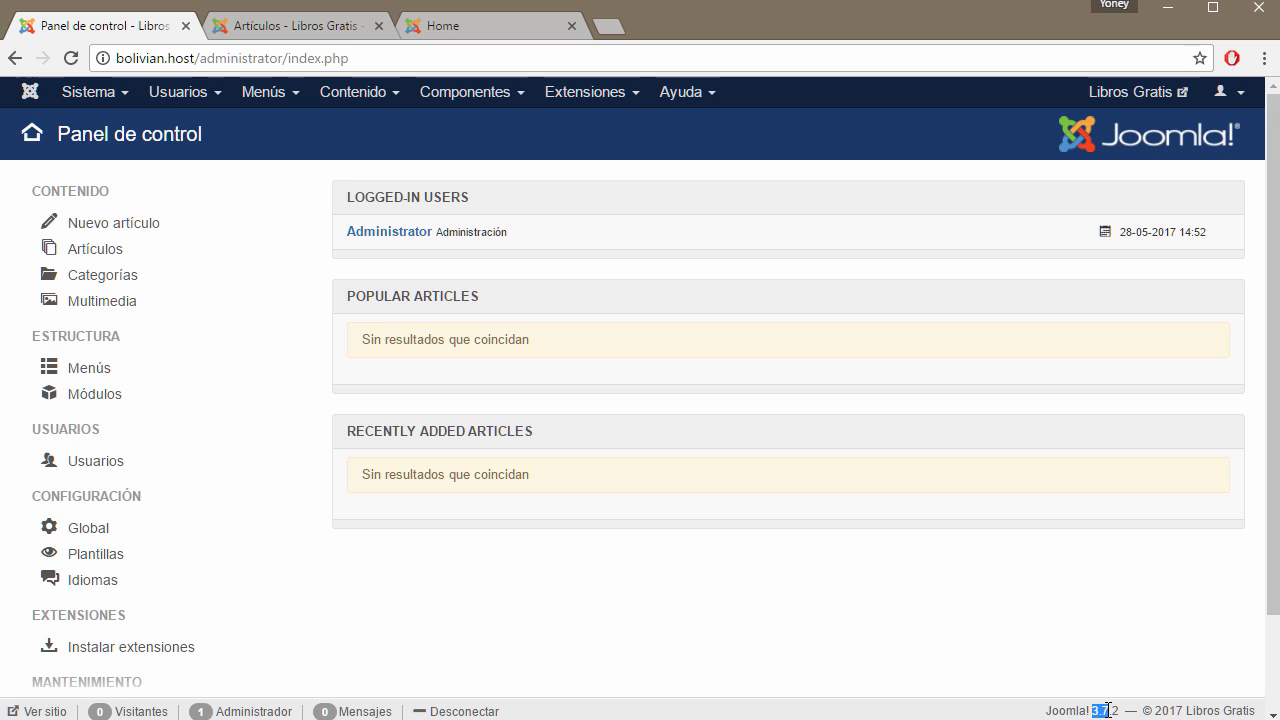
pyautogui.click(648, 617)
pyautogui.click(224, 94)
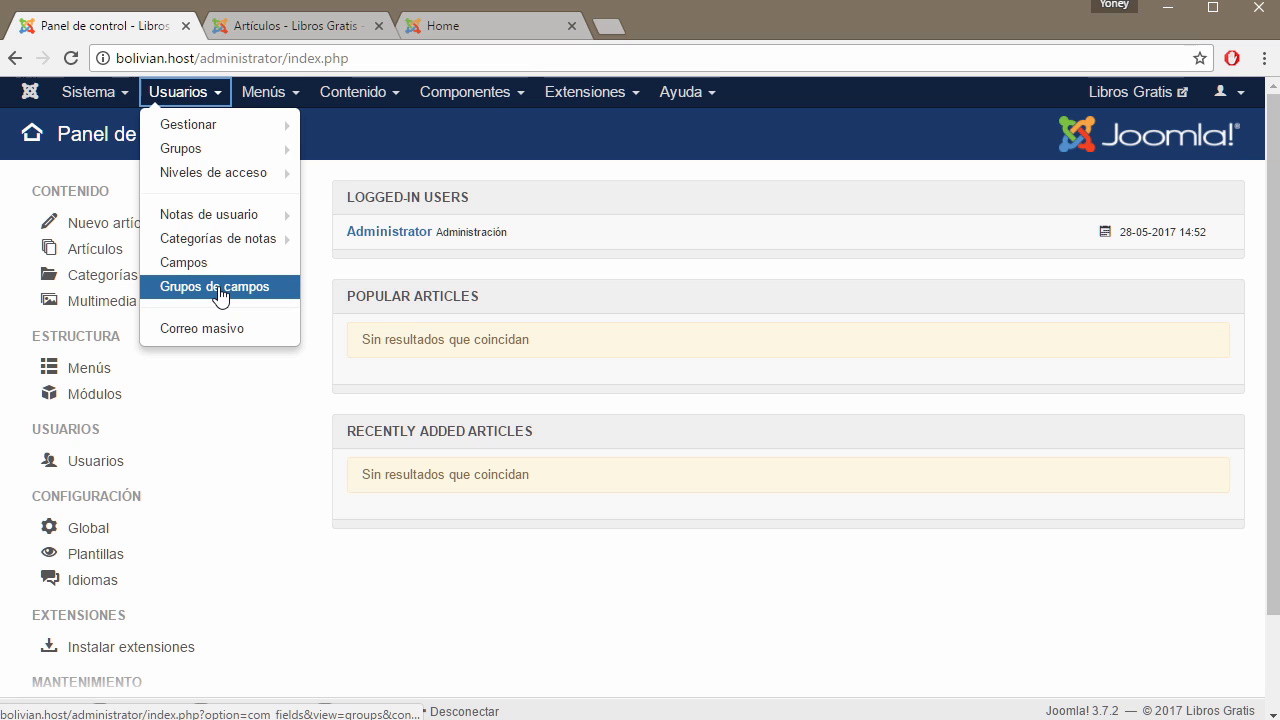
pyautogui.click(385, 94)
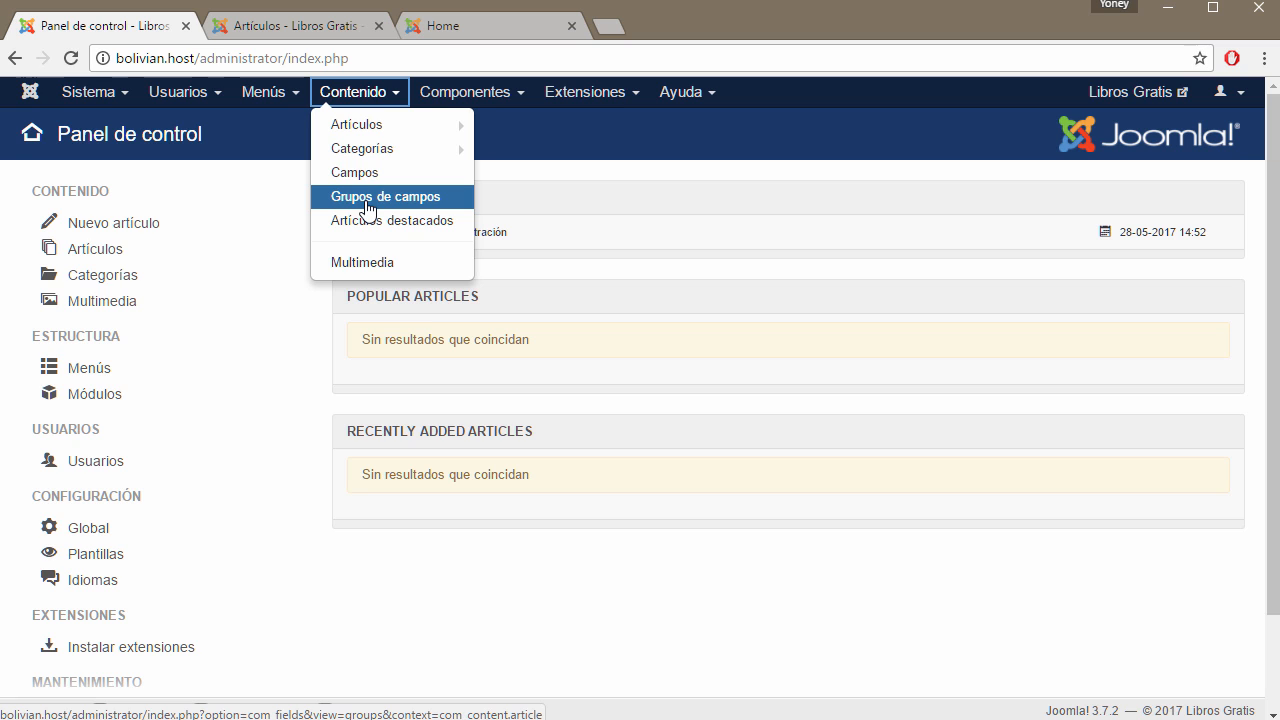
# Open the custom fields area for users and show its field groups list
pyautogui.click(204, 96)
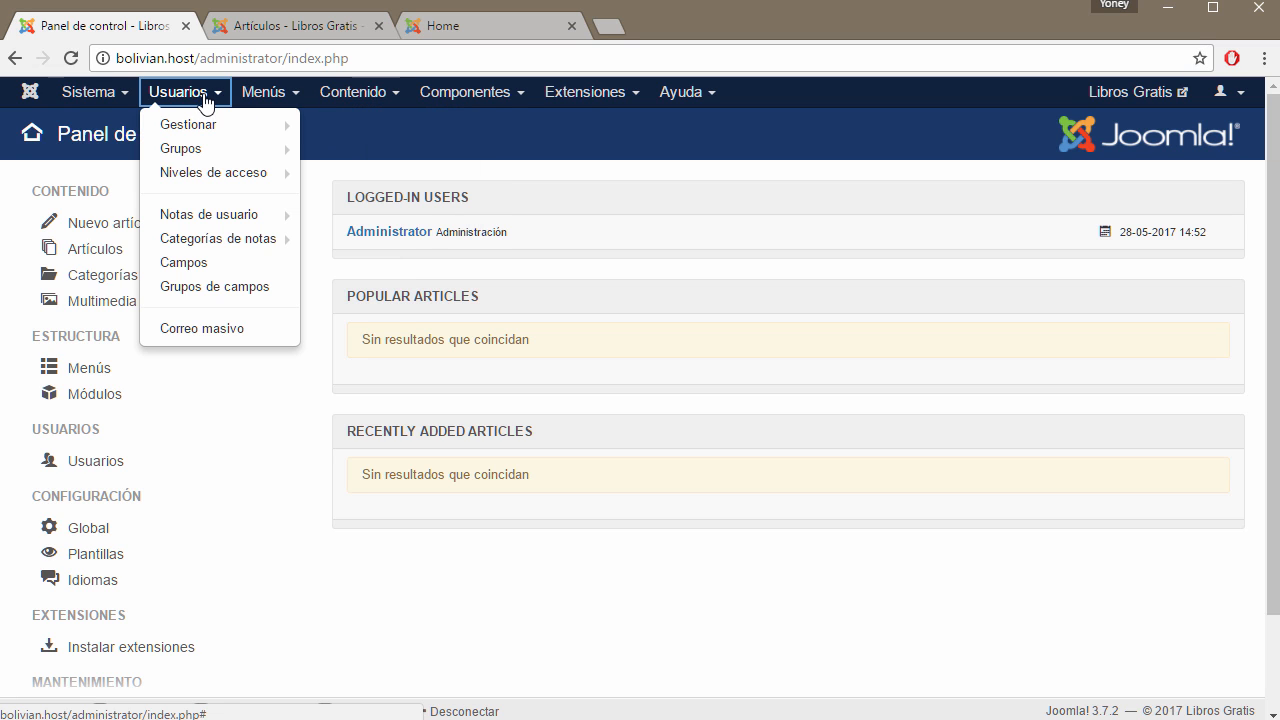
pyautogui.click(210, 264)
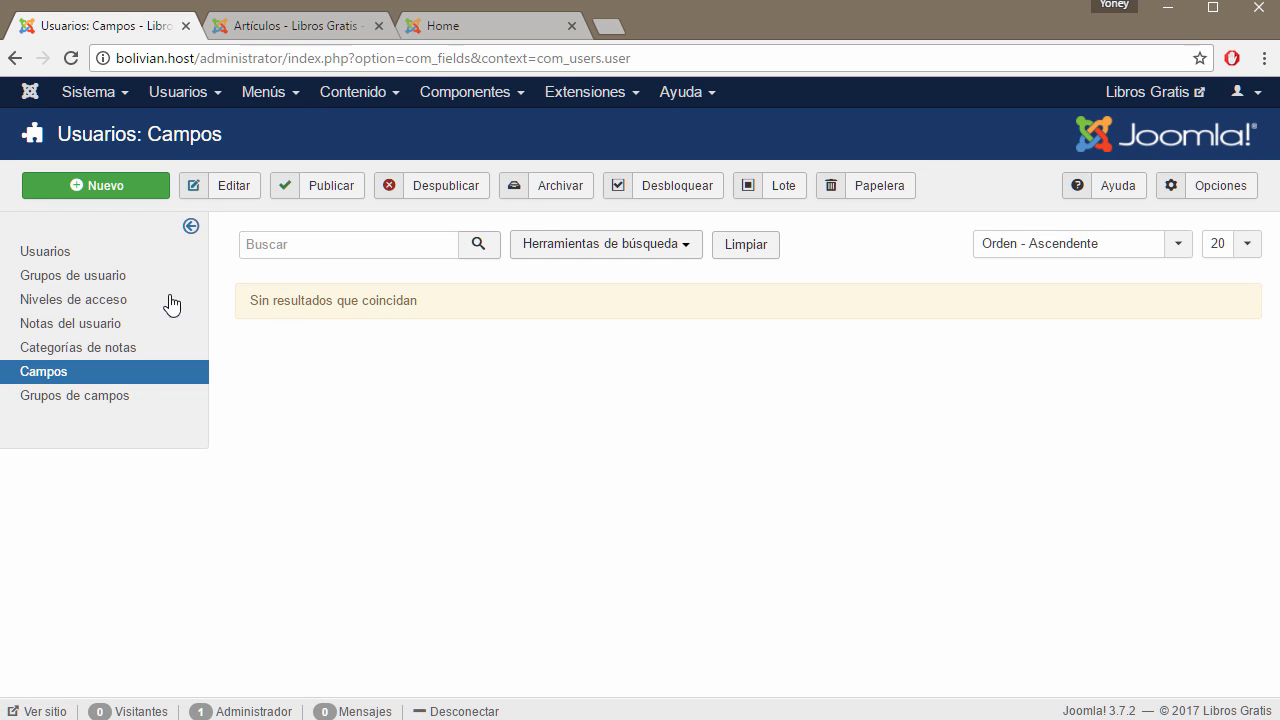
pyautogui.click(74, 403)
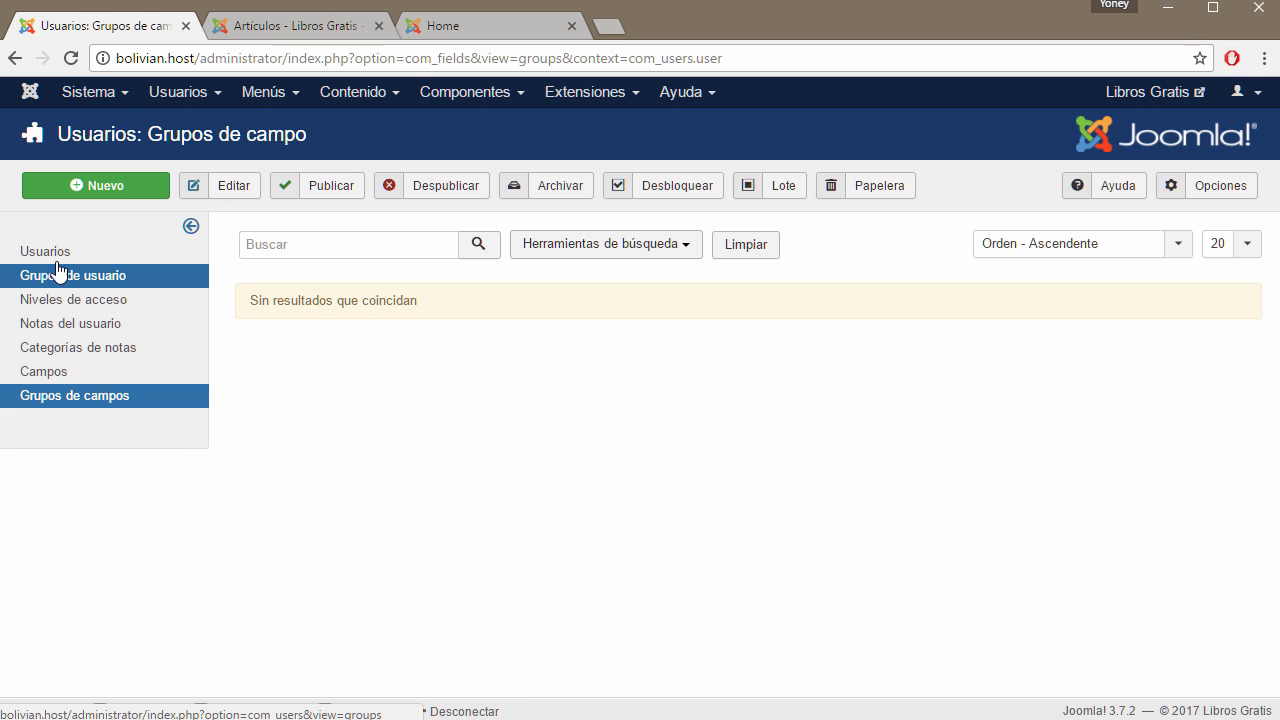
# Close the two extra browser tabs and open the Usuarios list in a new tab
pyautogui.click(572, 25)
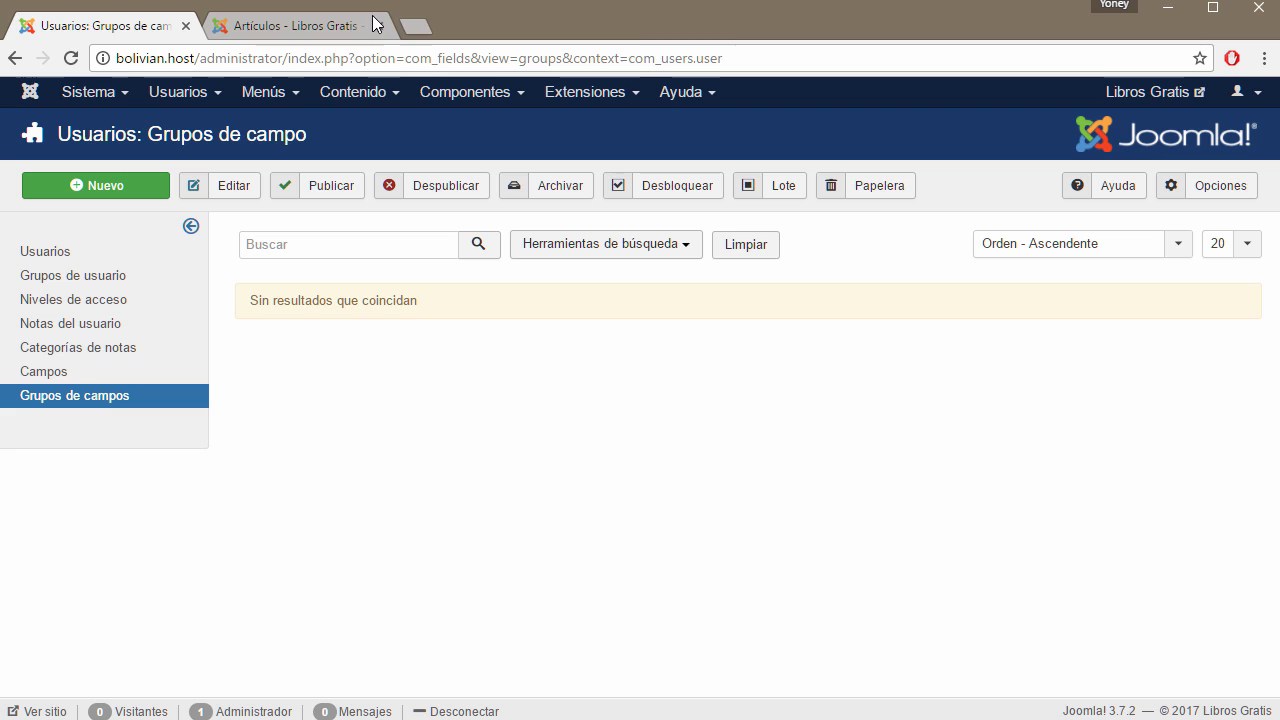
pyautogui.click(375, 25)
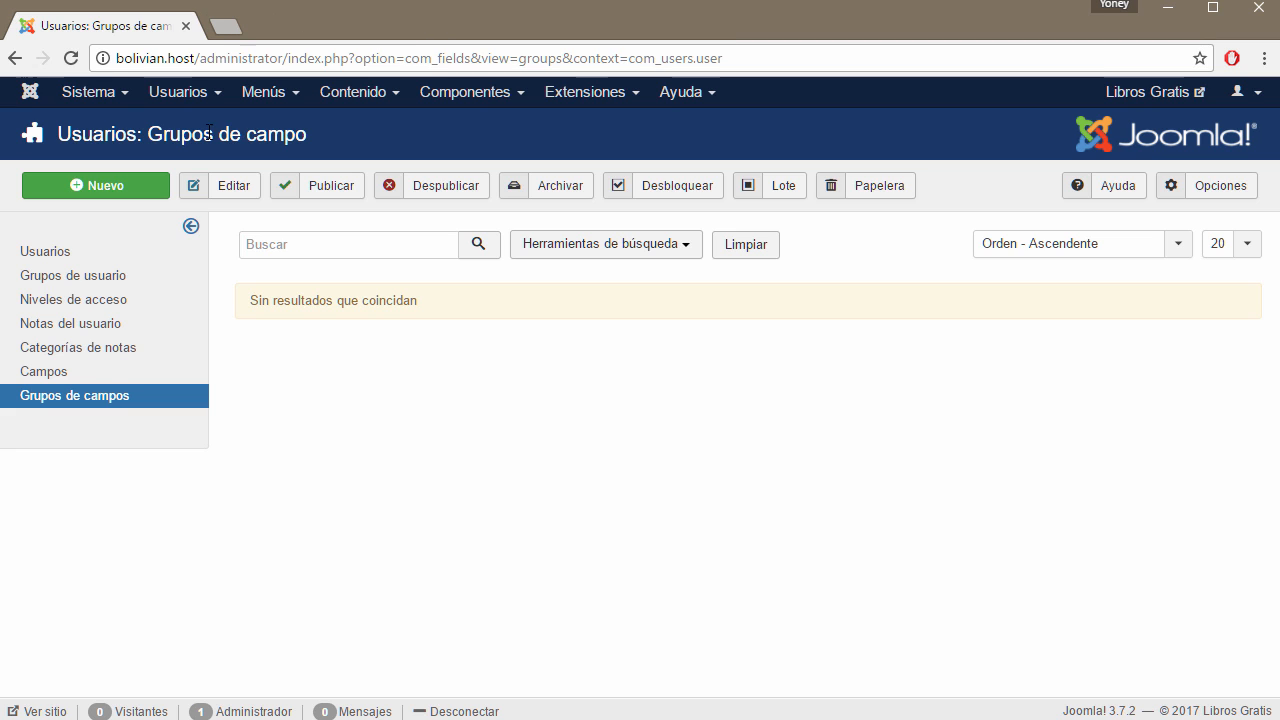
pyautogui.rightClick(69, 260)
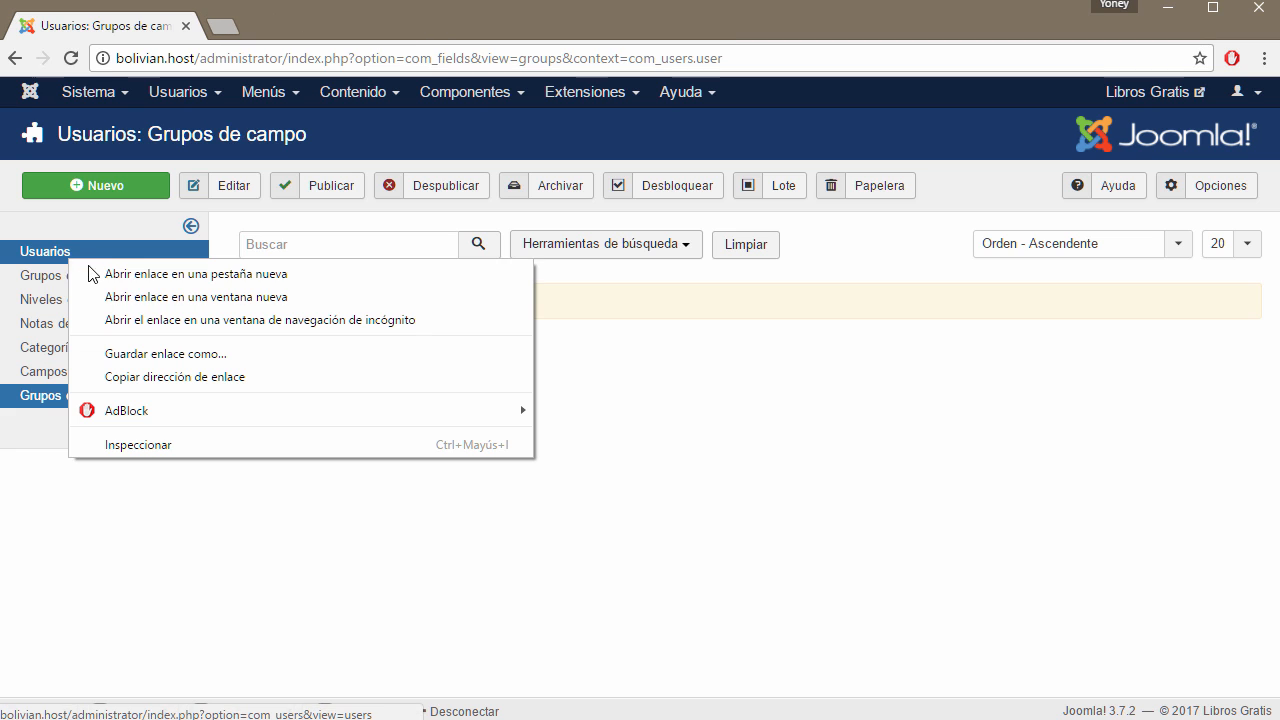
pyautogui.click(147, 274)
pyautogui.click(300, 27)
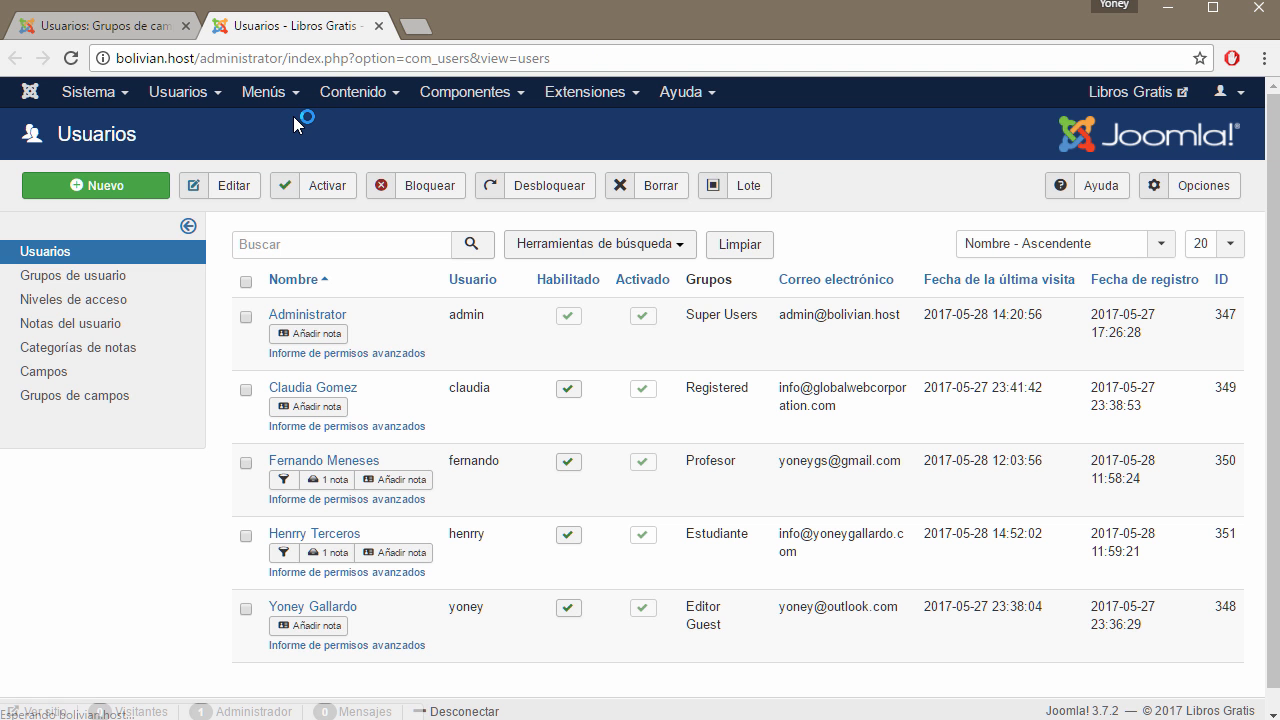
# Examine the account details, assigned groups and basic configuration sections of a blank new-user form, and cancel it
pyautogui.click(112, 190)
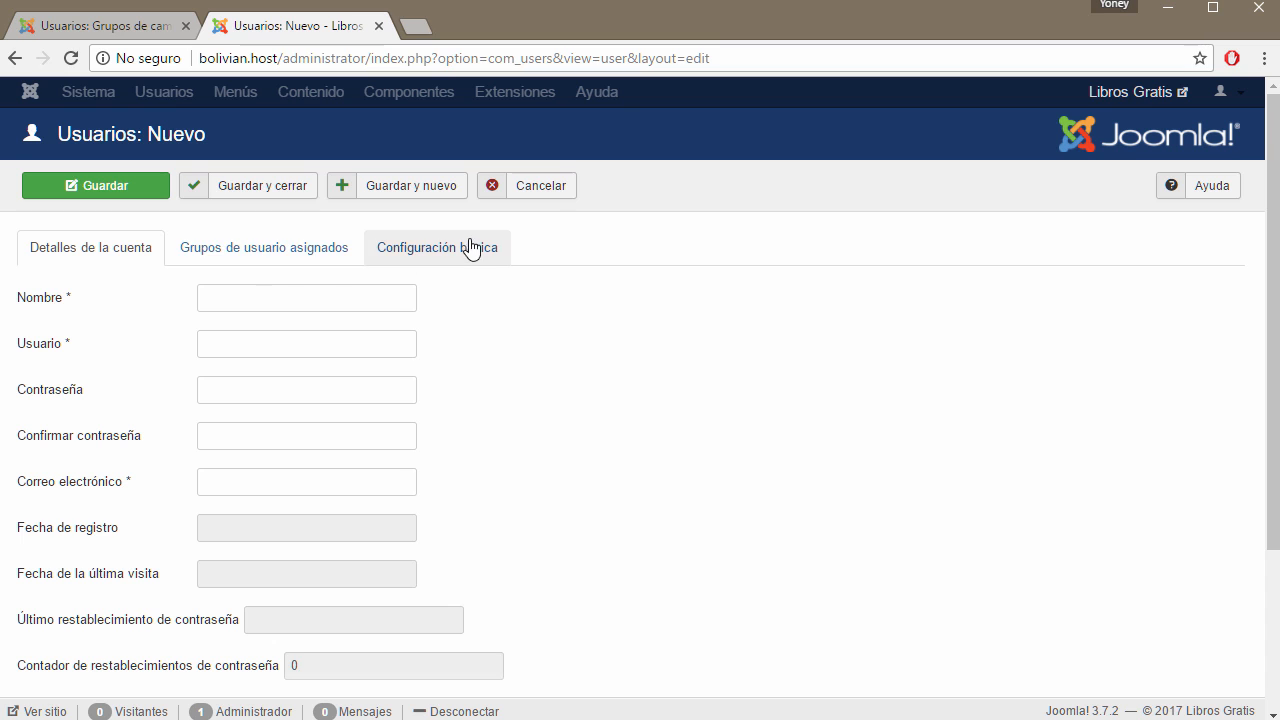
pyautogui.click(252, 250)
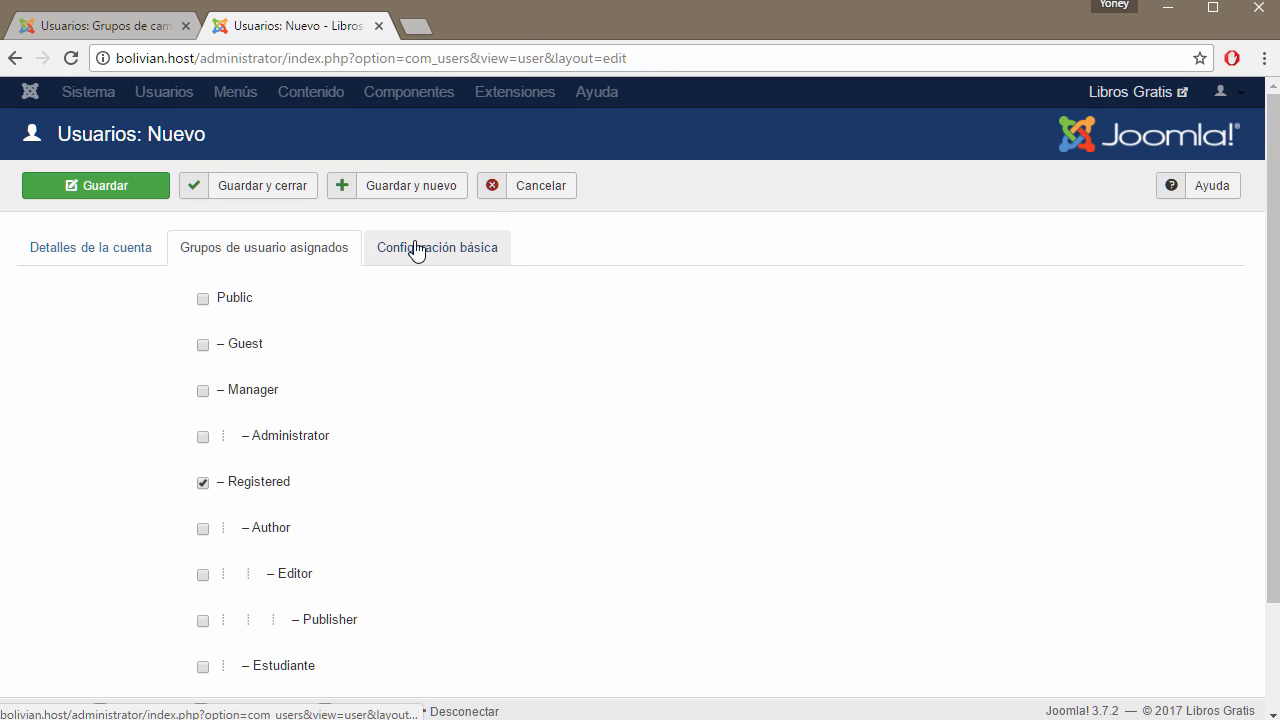
pyautogui.click(416, 250)
pyautogui.click(550, 193)
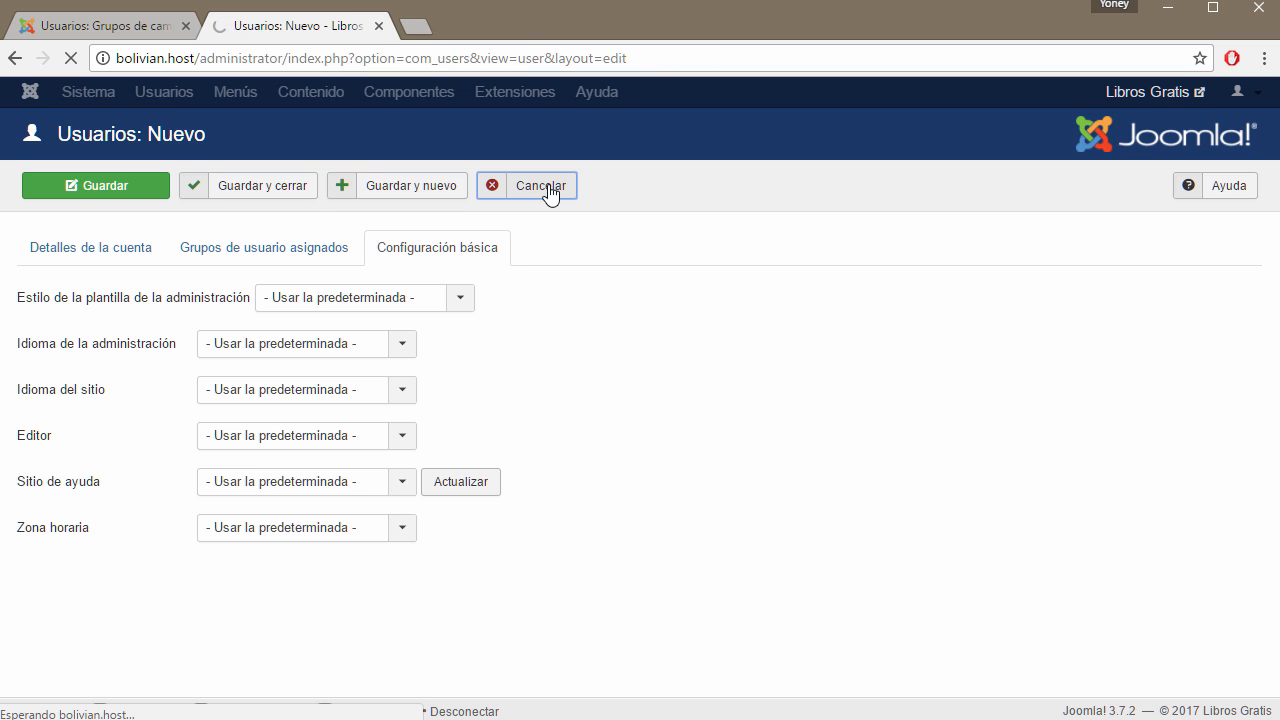
# Examine the account details, assigned groups and basic configuration of the existing user in the Estudiante group, and close the record
pyautogui.scroll(-1, 500, 434)
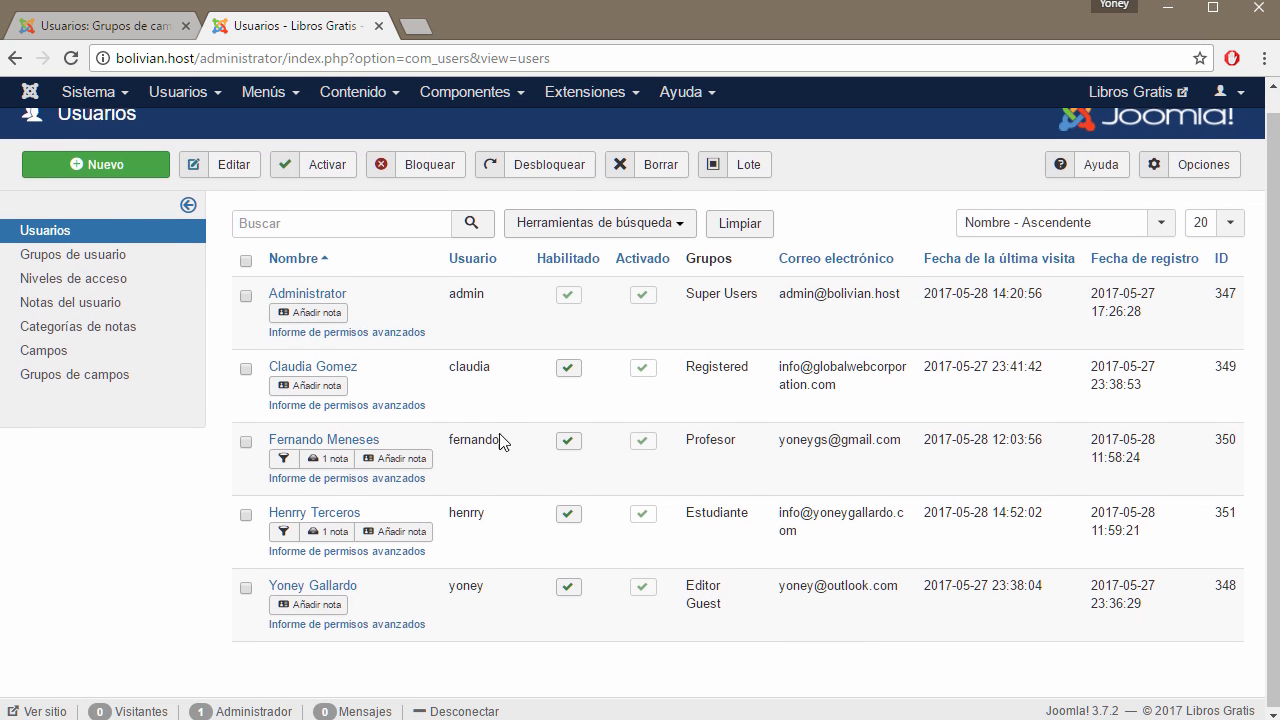
pyautogui.click(336, 516)
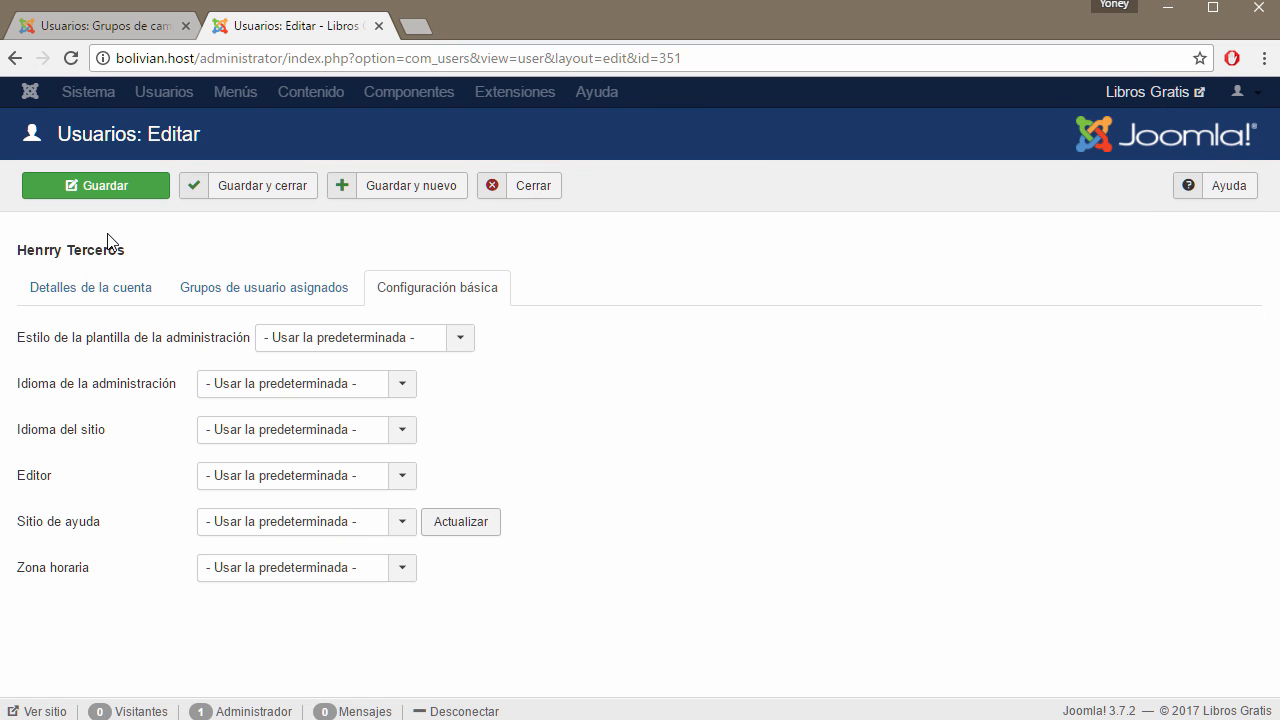
pyautogui.click(118, 297)
pyautogui.click(258, 288)
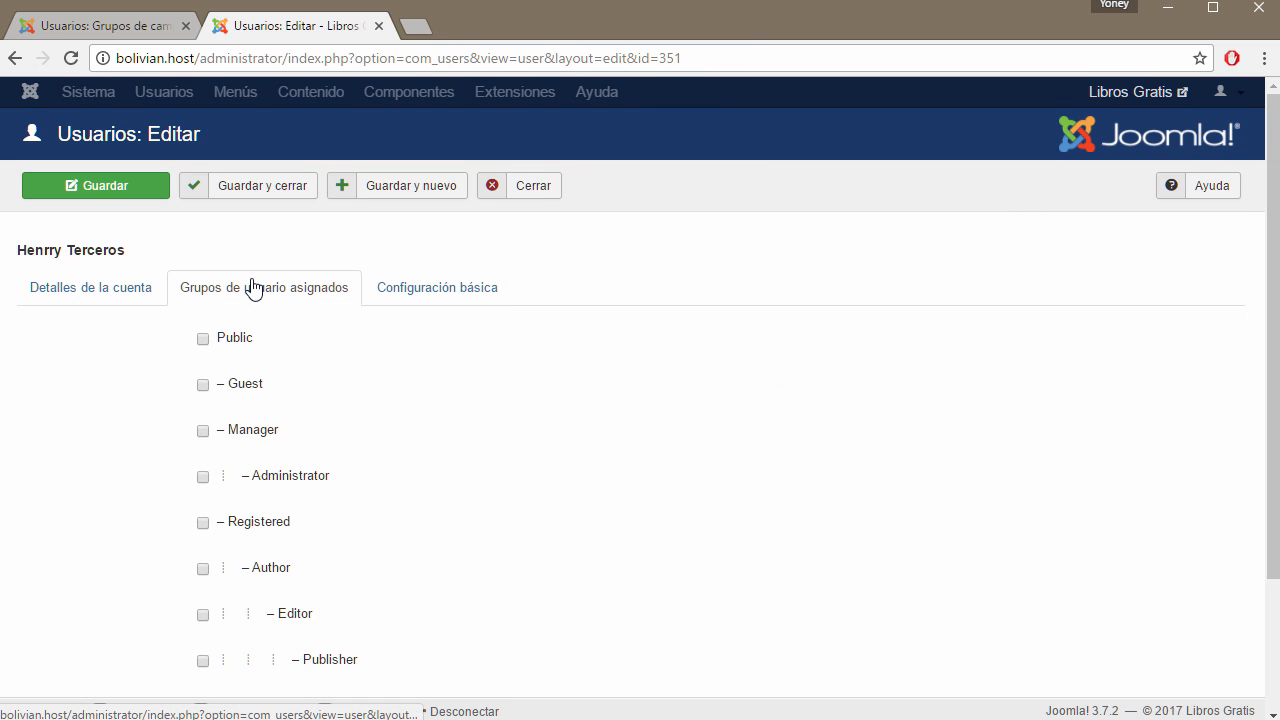
pyautogui.click(446, 300)
pyautogui.click(150, 290)
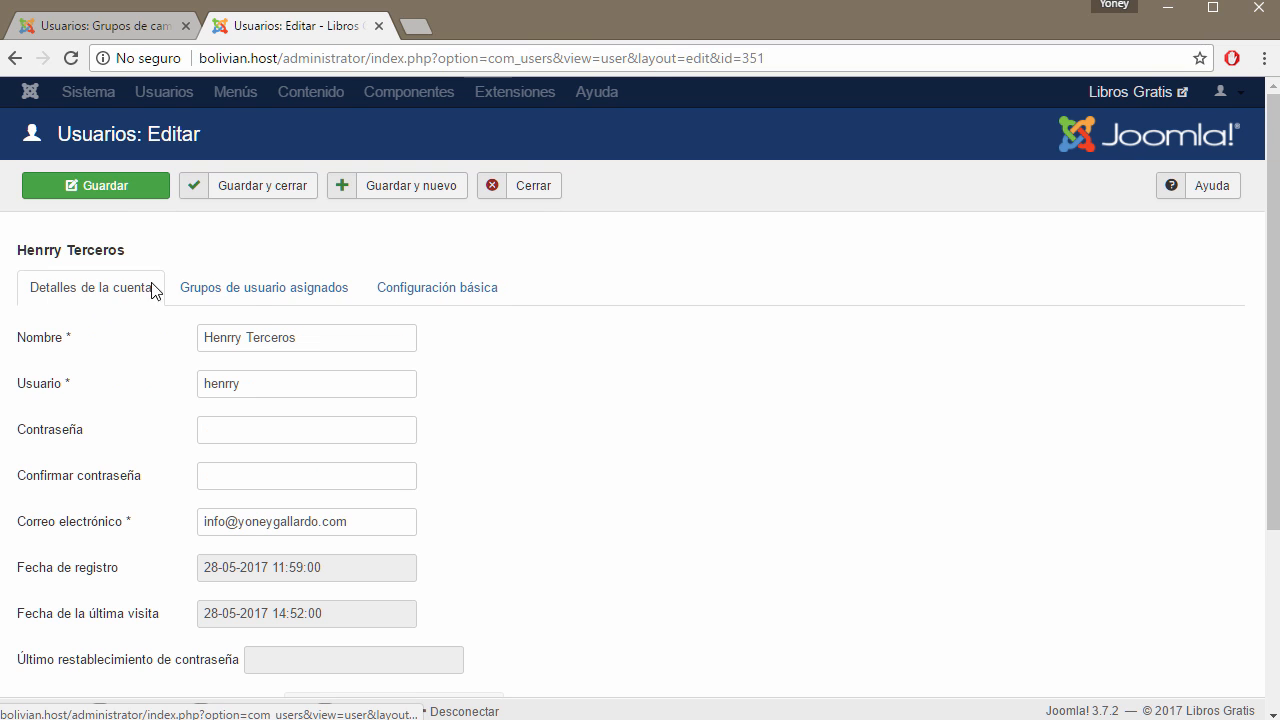
pyautogui.click(345, 289)
pyautogui.click(420, 287)
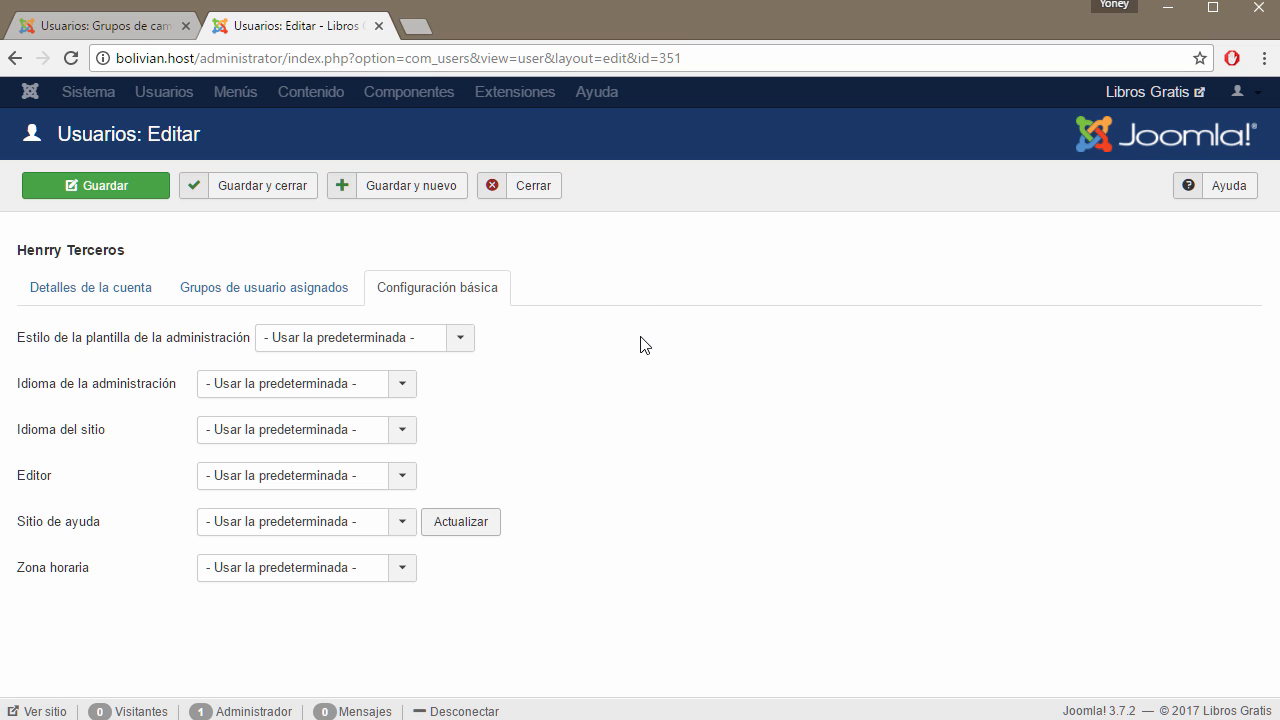
pyautogui.click(80, 292)
pyautogui.click(190, 290)
pyautogui.click(447, 291)
pyautogui.click(106, 294)
pyautogui.click(533, 196)
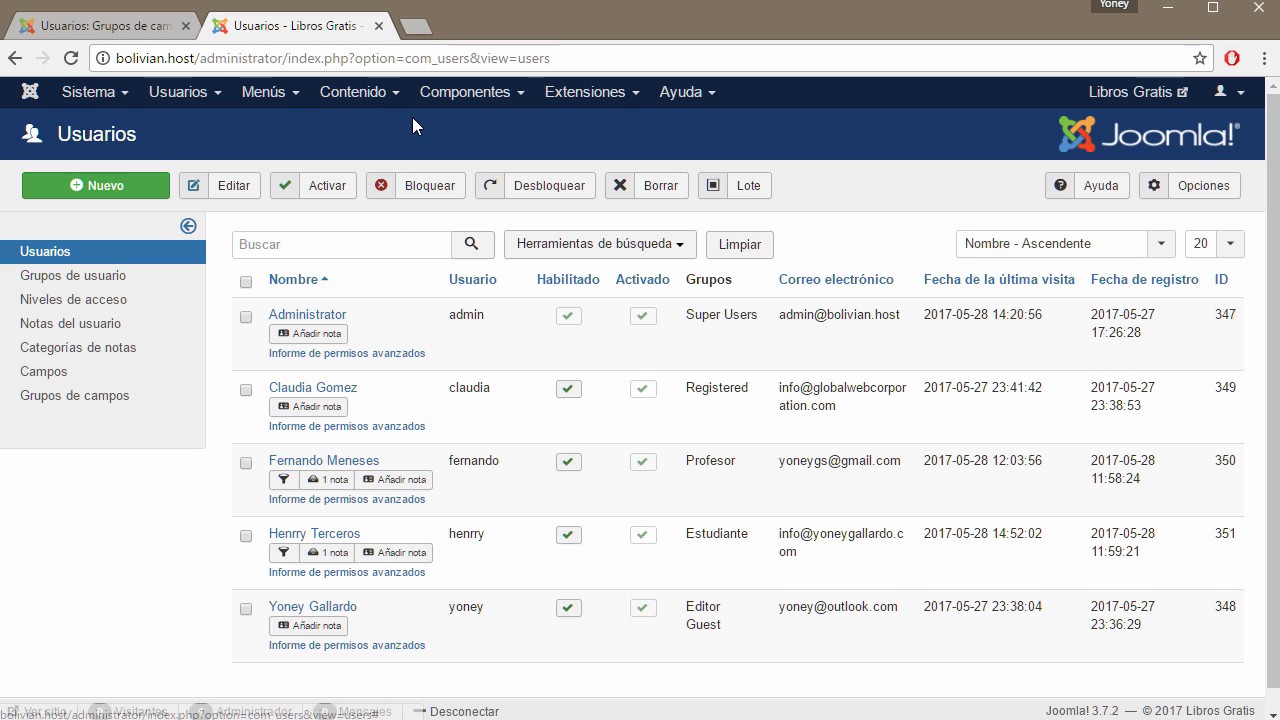
# Open a blank new-user form from the Usuarios list and view its Configuración básica section
pyautogui.click(141, 33)
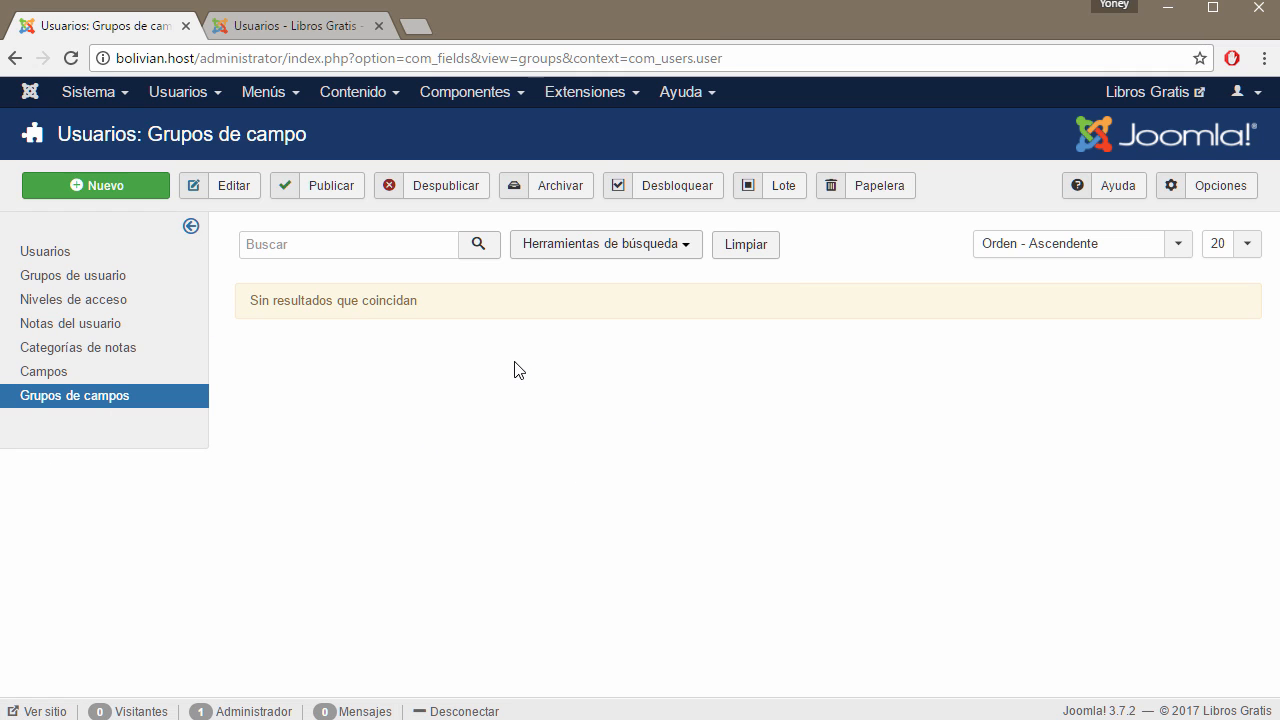
pyautogui.click(306, 25)
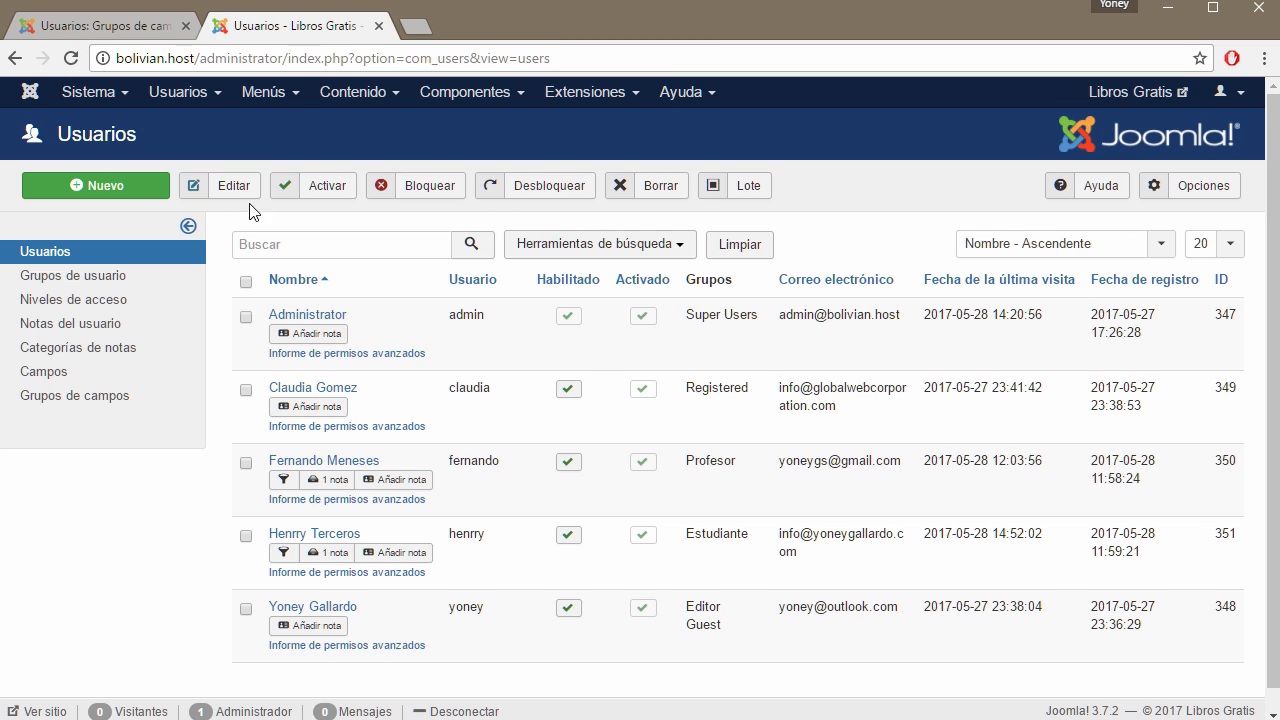
pyautogui.click(101, 184)
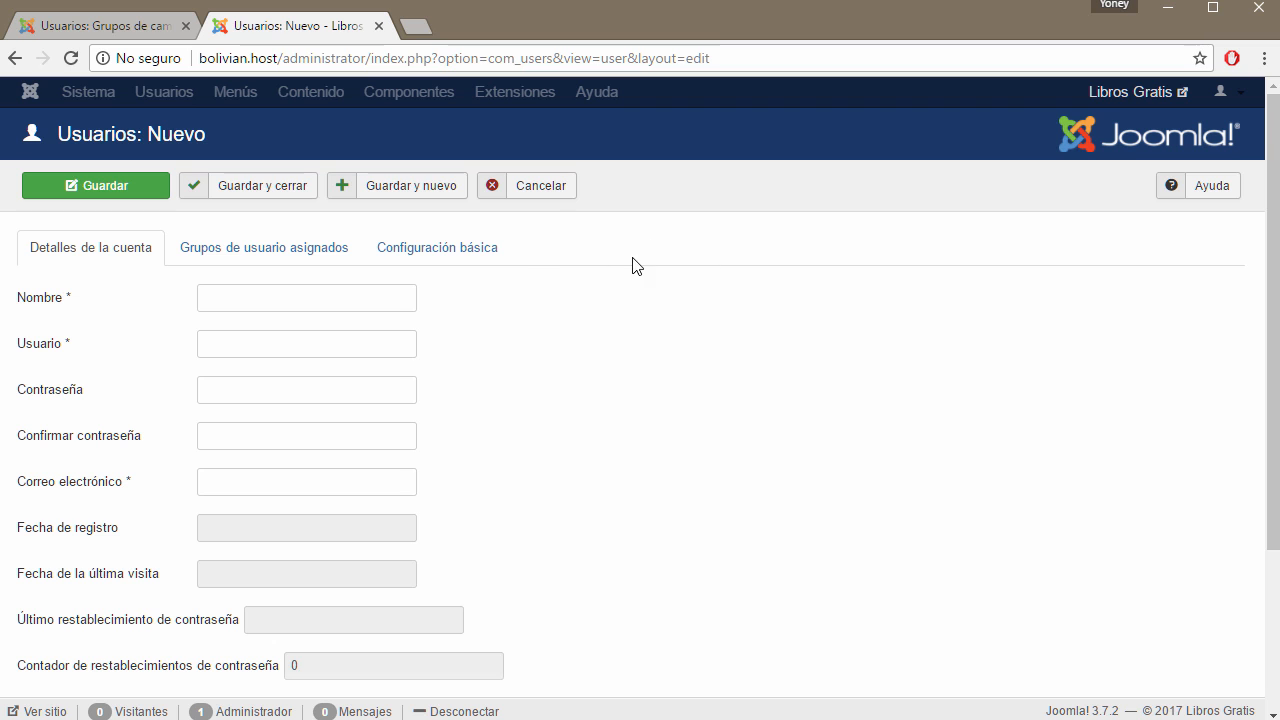
pyautogui.click(375, 247)
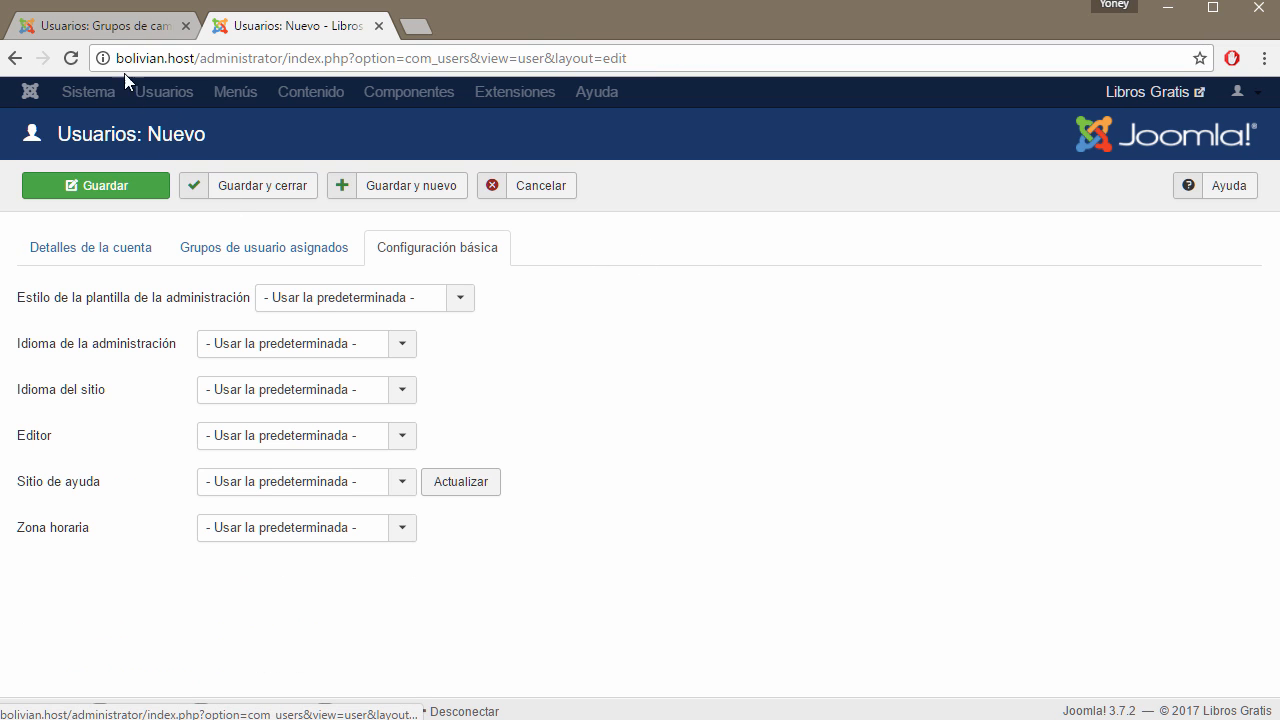
# Start a new user field group titled DATOS PERSONALES
pyautogui.click(145, 27)
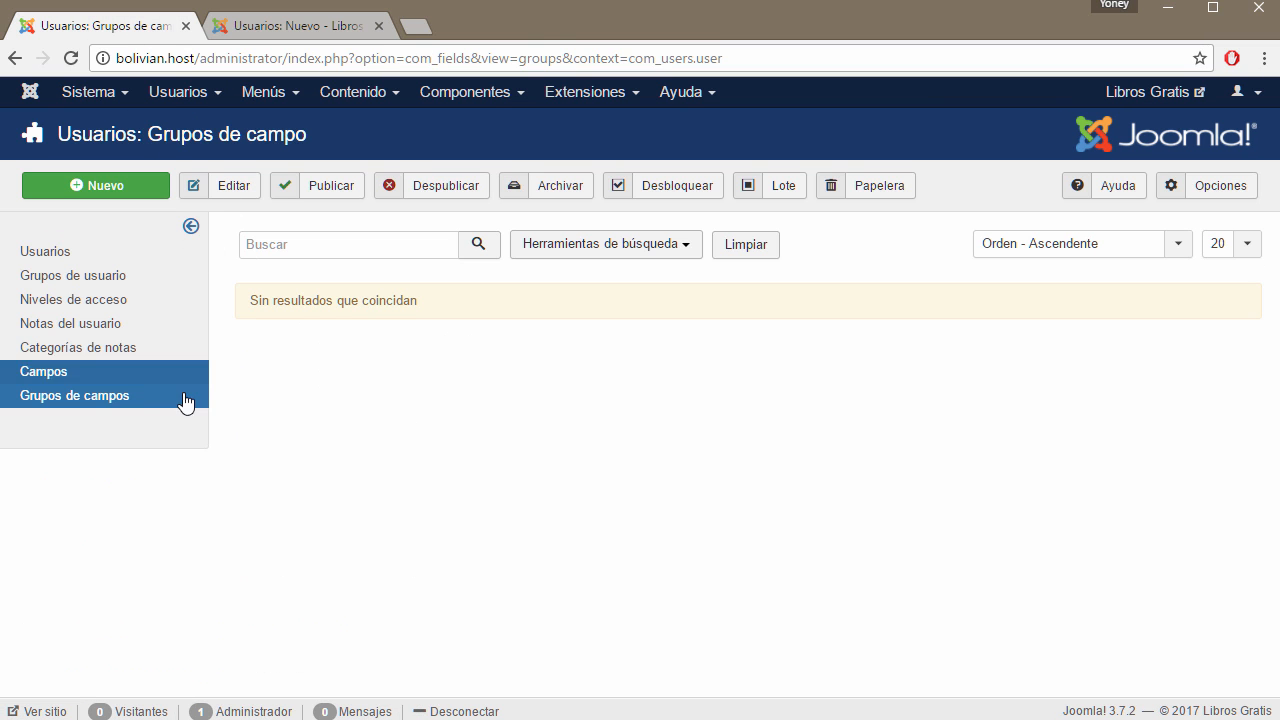
pyautogui.click(124, 190)
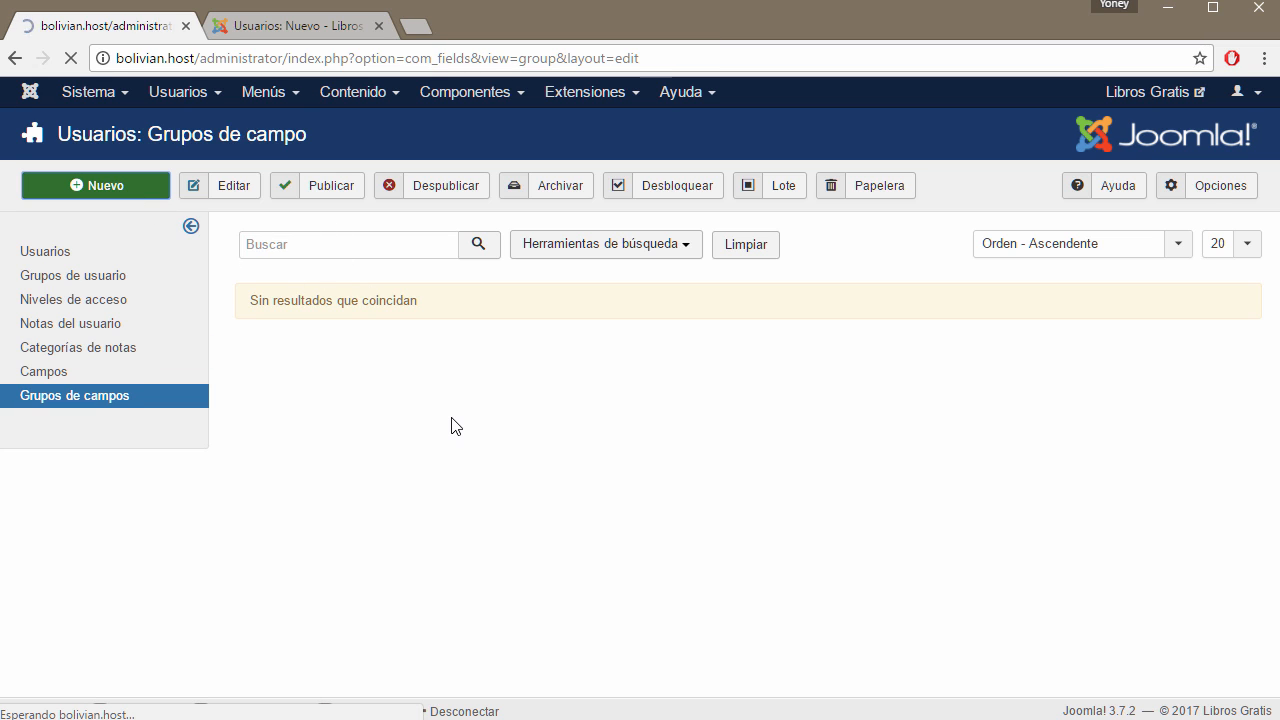
pyautogui.click(189, 252)
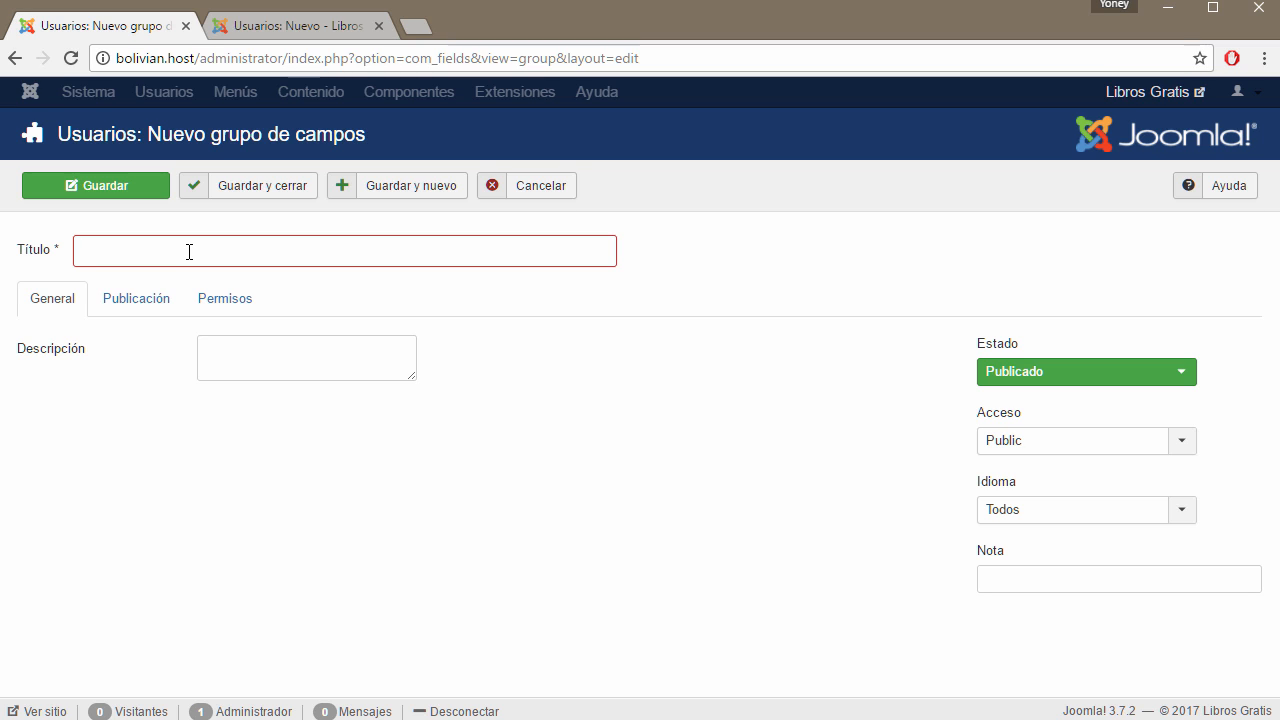
pyautogui.write('P')
pyautogui.press('BackSpace')
pyautogui.write('DATO')
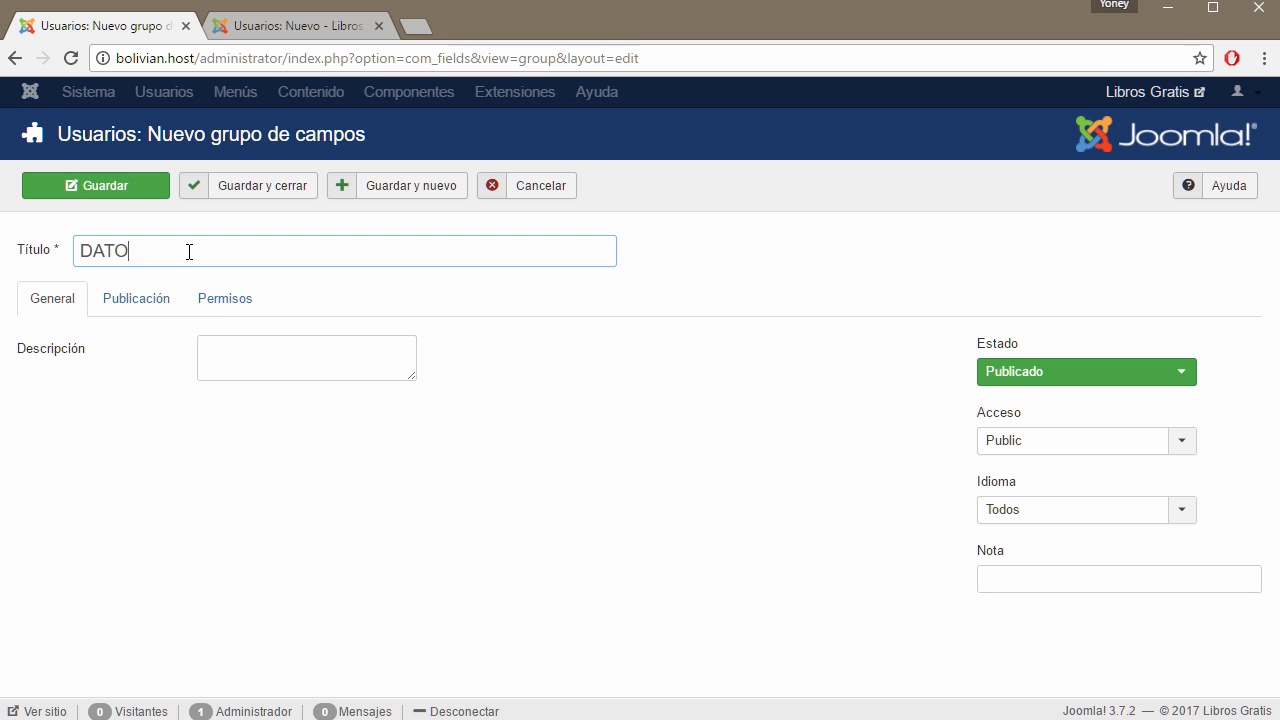
pyautogui.write('S PERSONALES')
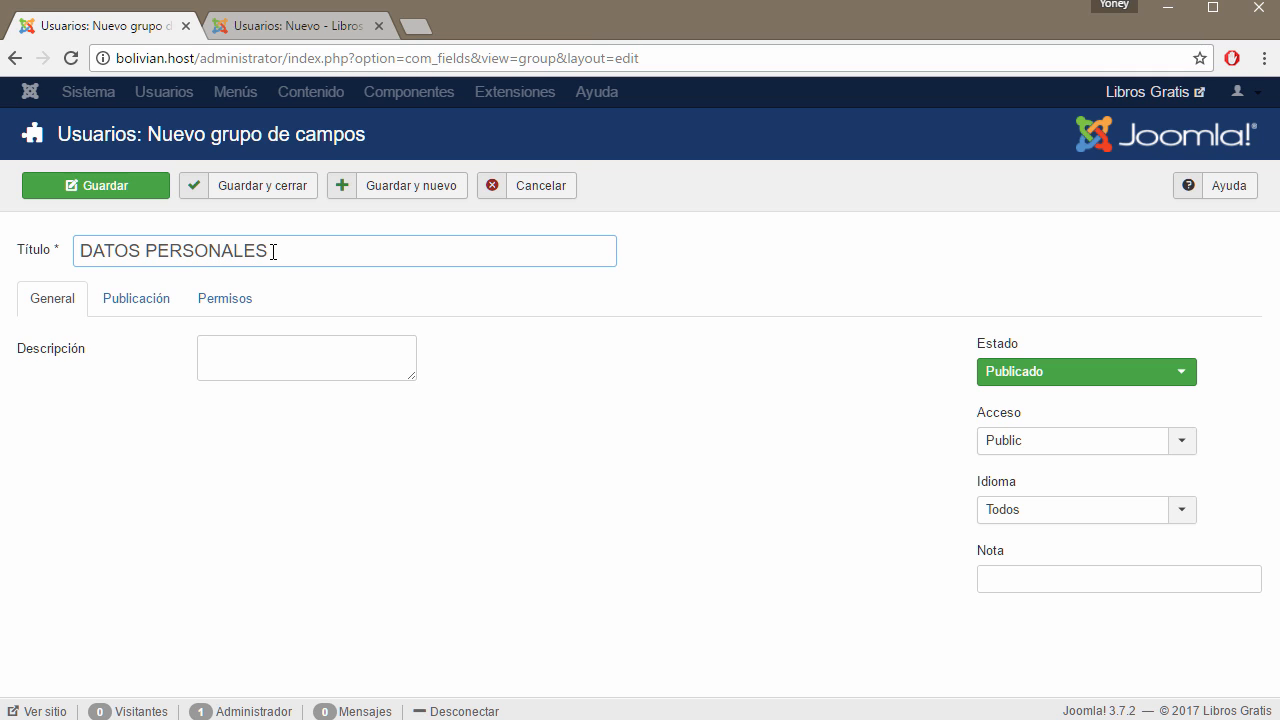
# Enter the field group description "Estos datos son personales" and save and close the group
pyautogui.click(274, 368)
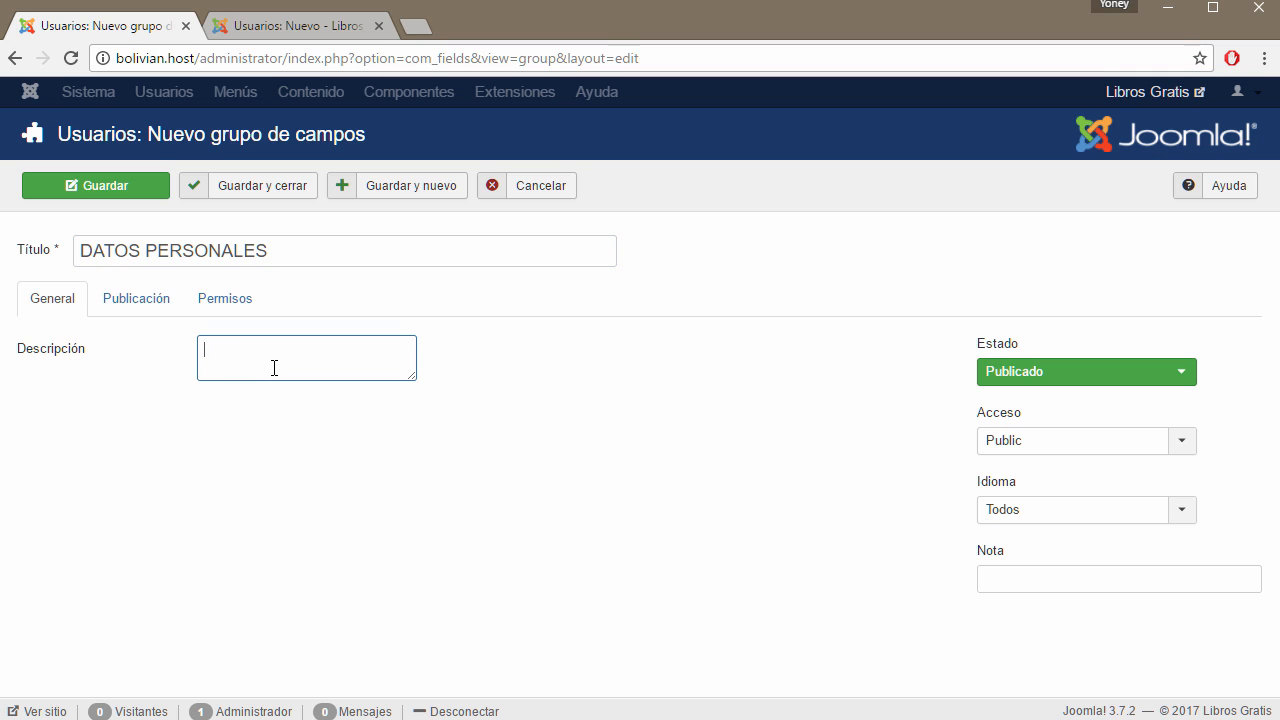
pyautogui.write('Estos datos son personales')
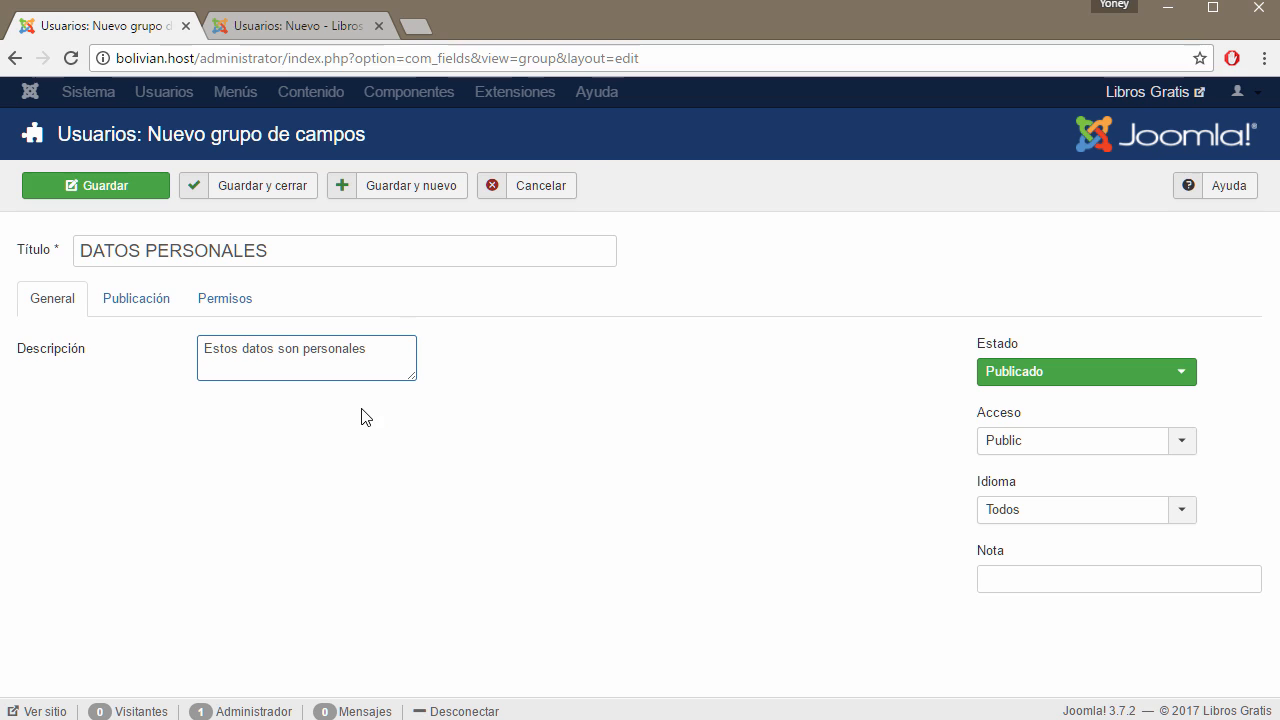
pyautogui.click(267, 188)
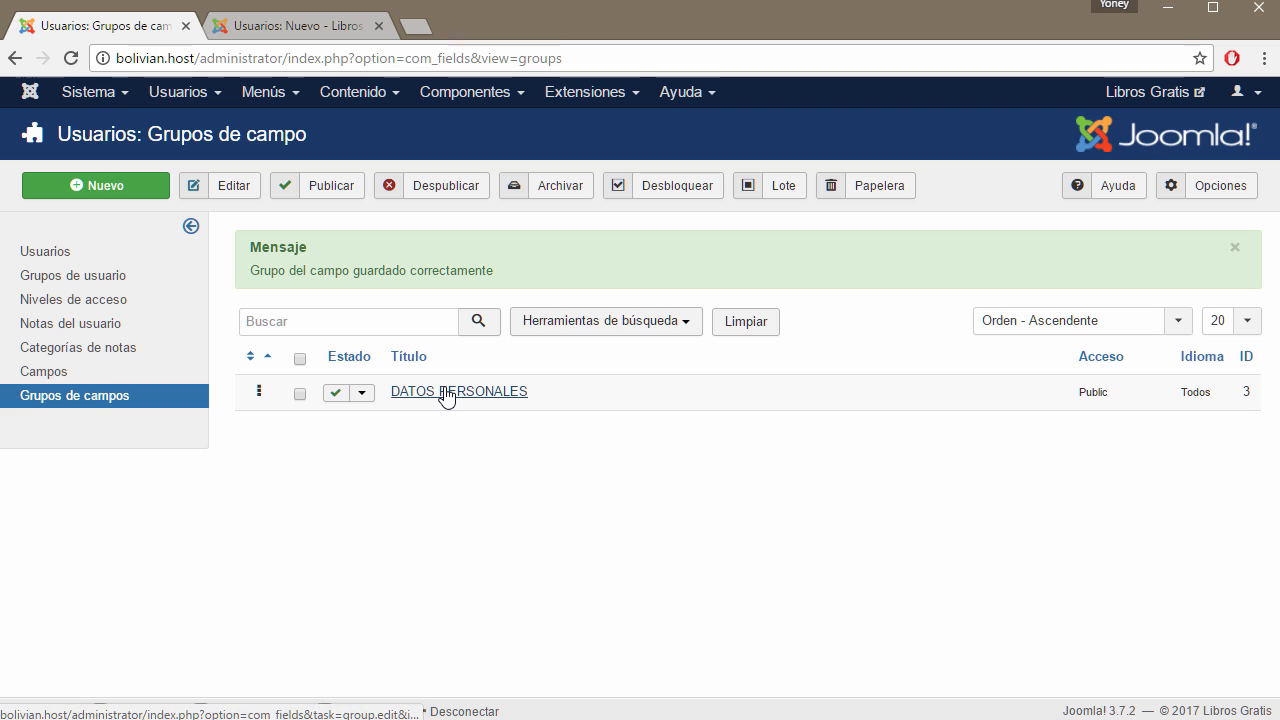
# Reload the new-user form, check its three sections for the DATOS PERSONALES group, and return to the field groups list
pyautogui.click(301, 27)
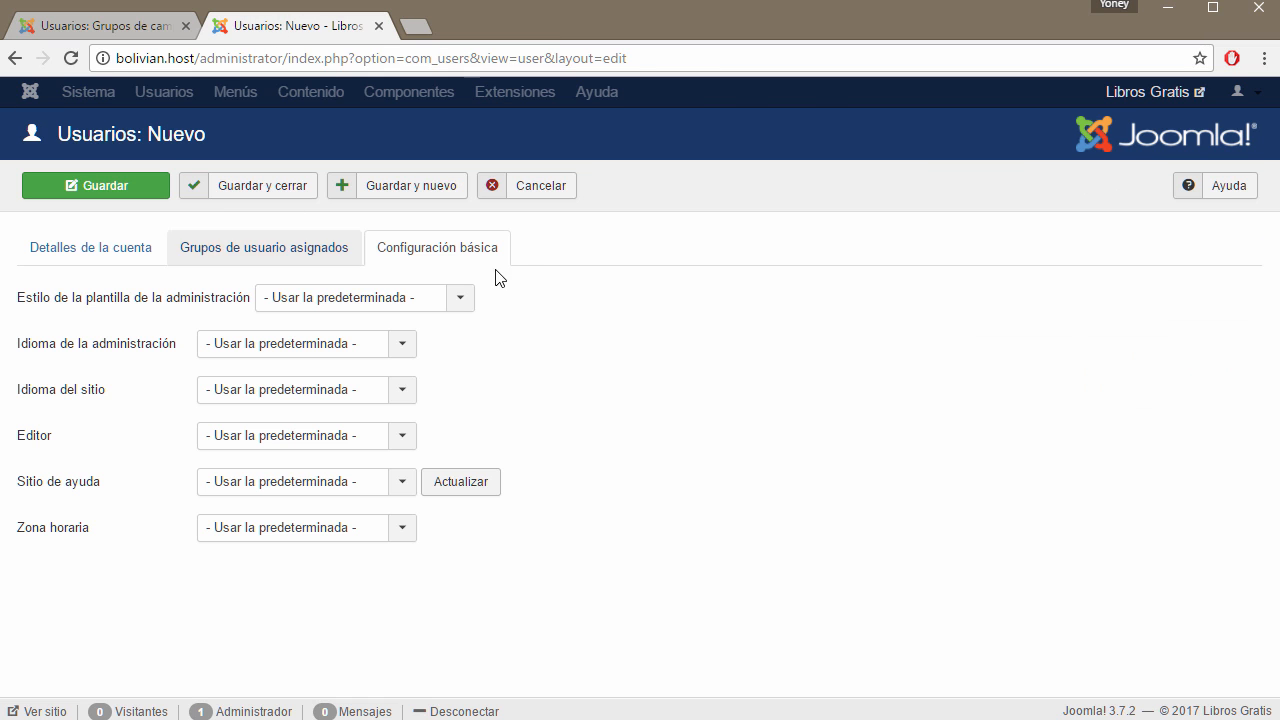
pyautogui.click(71, 58)
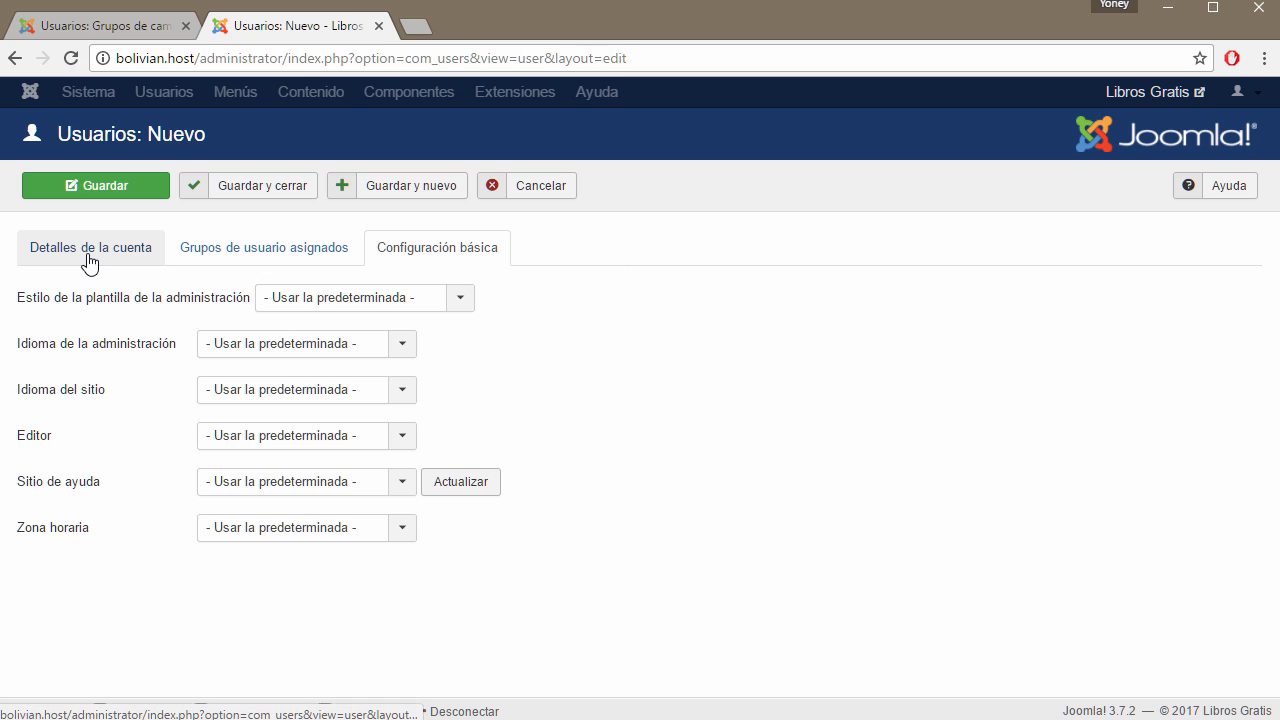
pyautogui.click(52, 253)
pyautogui.click(275, 263)
pyautogui.click(497, 270)
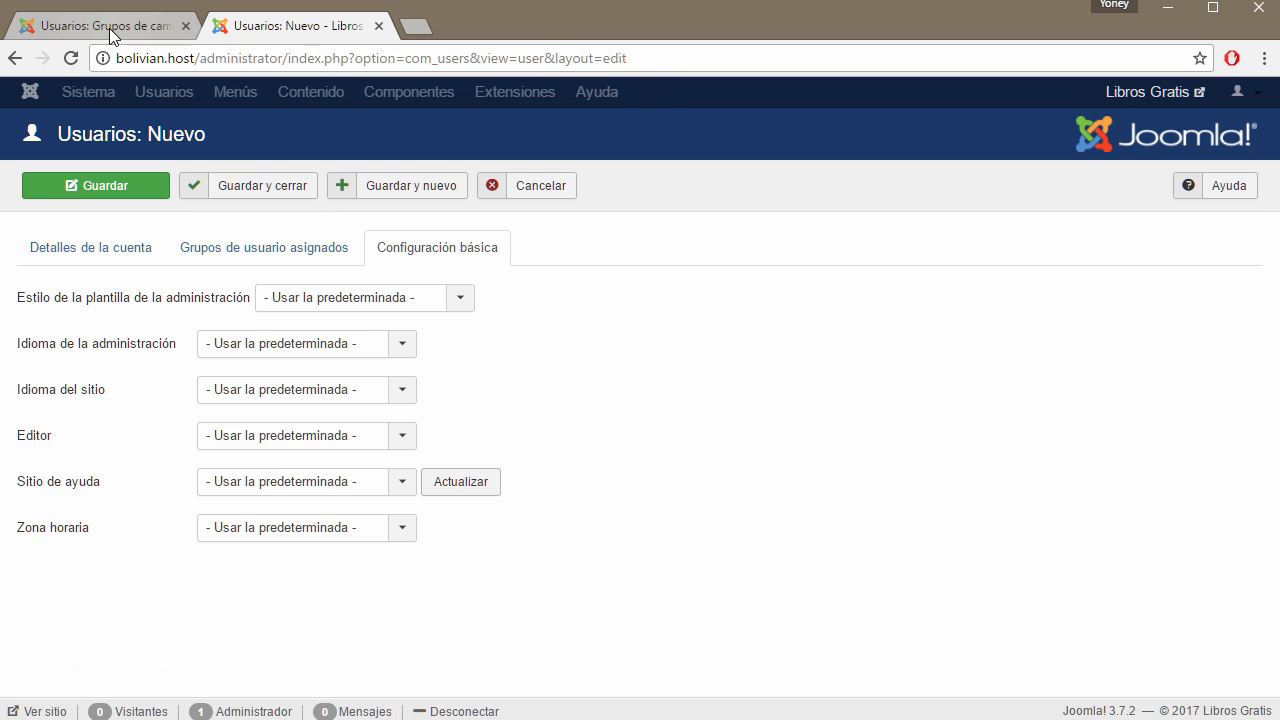
pyautogui.click(100, 26)
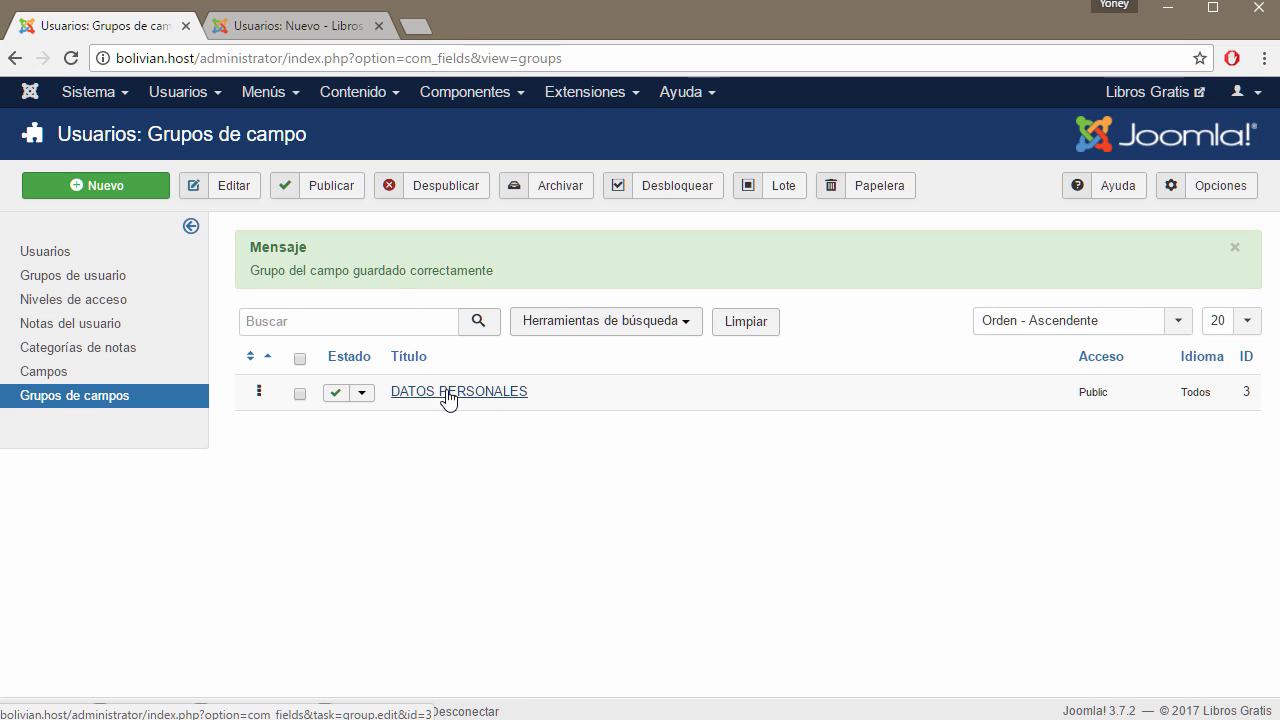
# Start a new user field titled "Fecha de nacimiento"
pyautogui.click(44, 380)
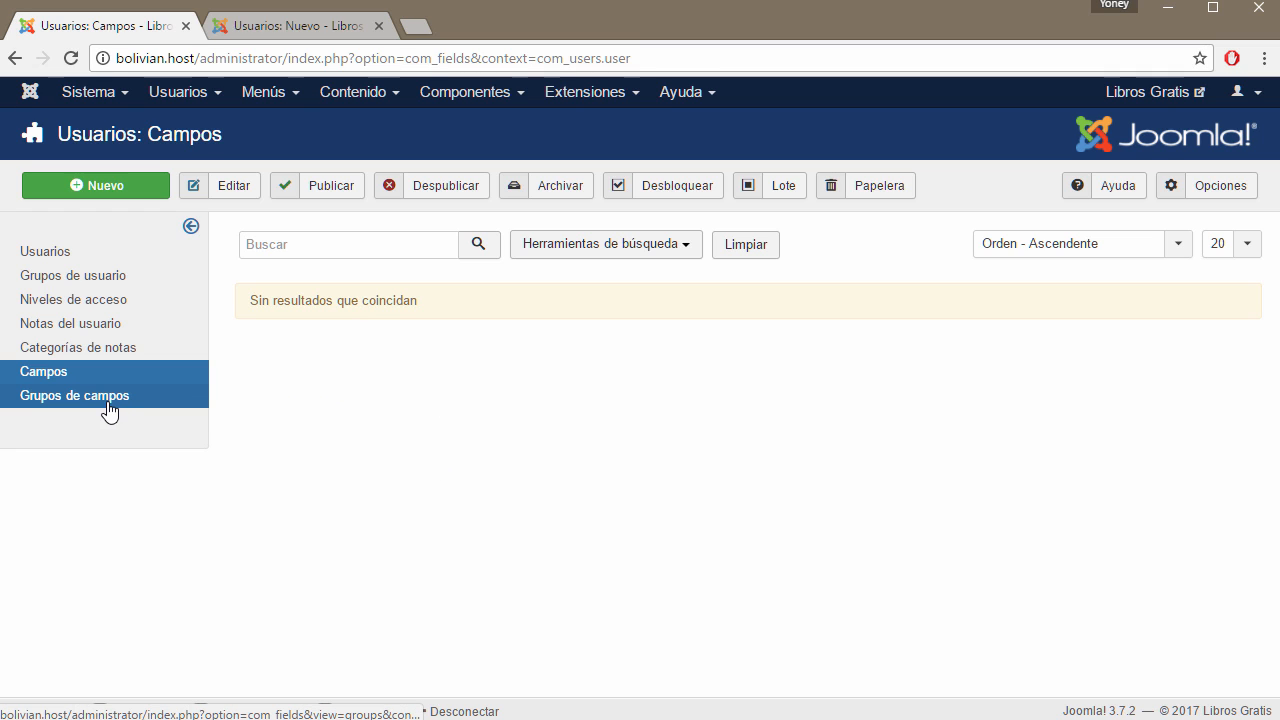
pyautogui.click(104, 185)
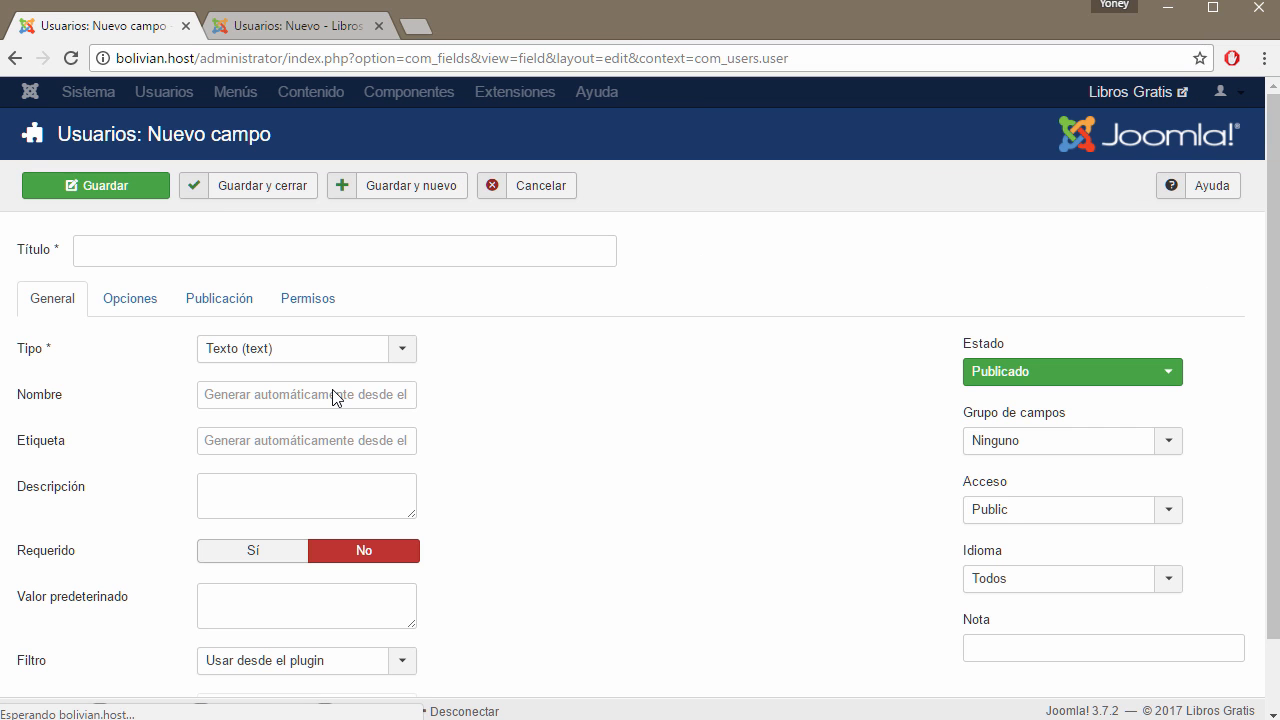
pyautogui.click(157, 252)
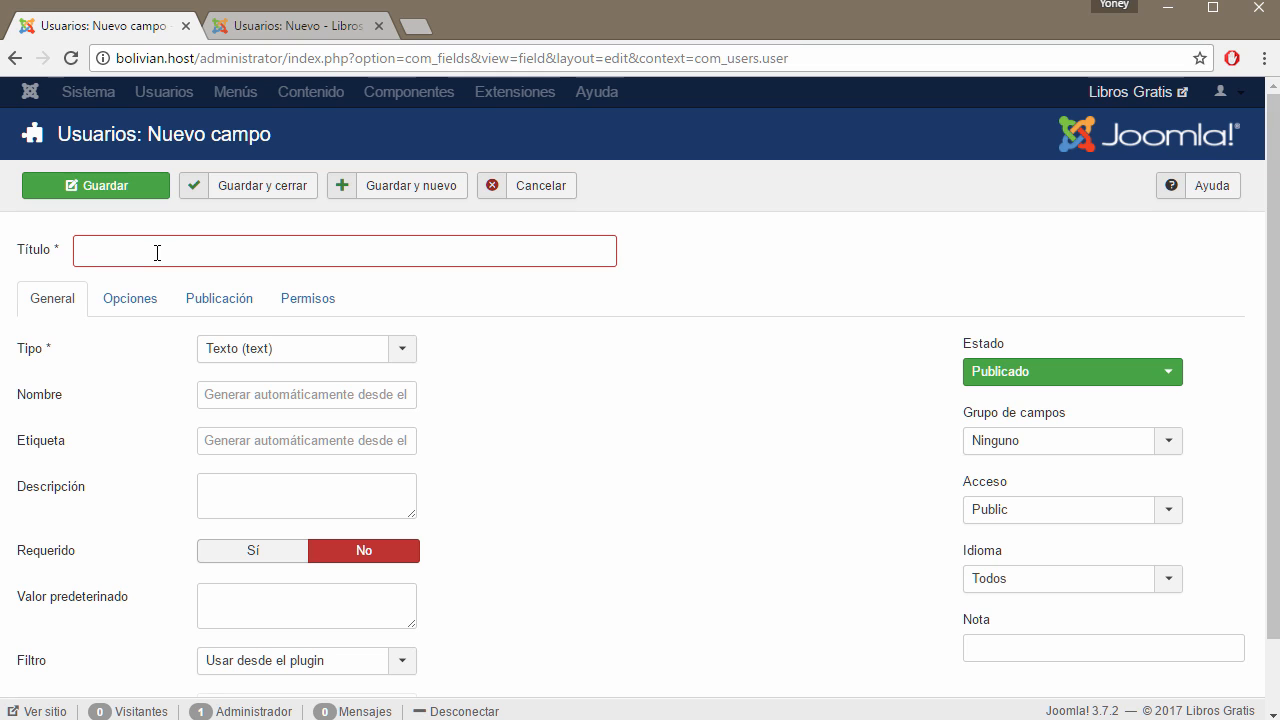
pyautogui.write('Fecha de nacim')
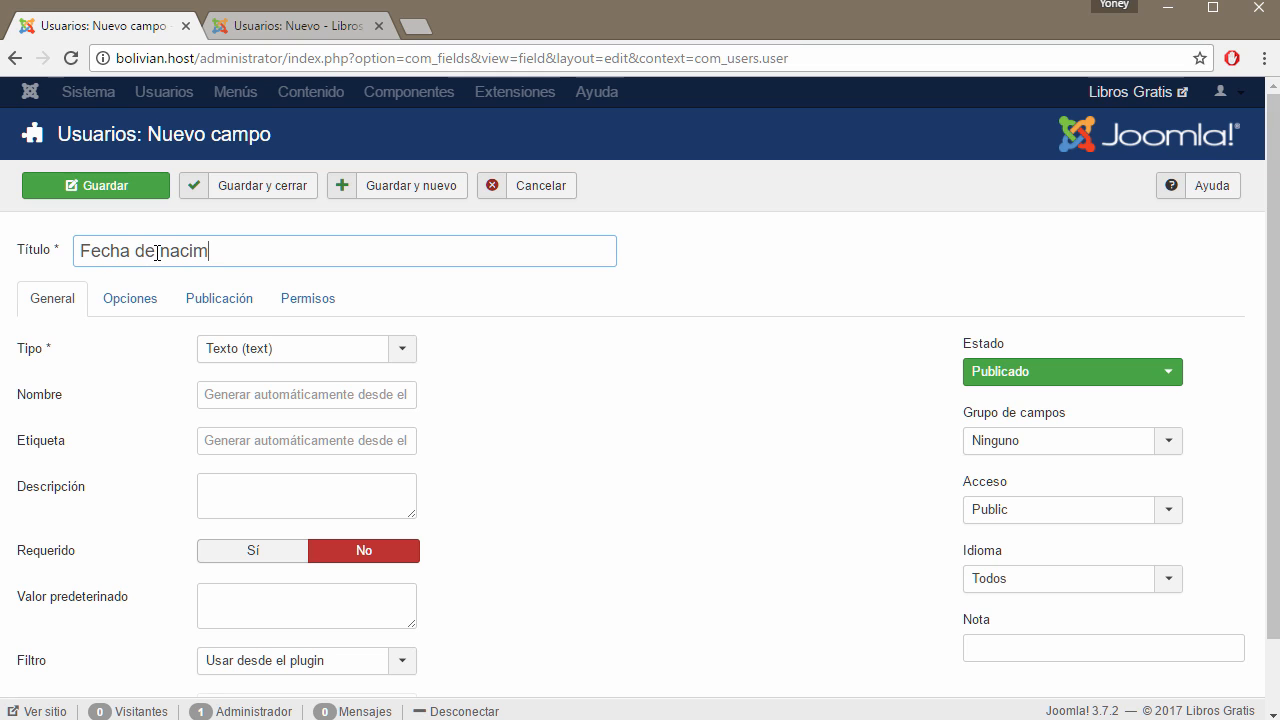
pyautogui.write('iento')
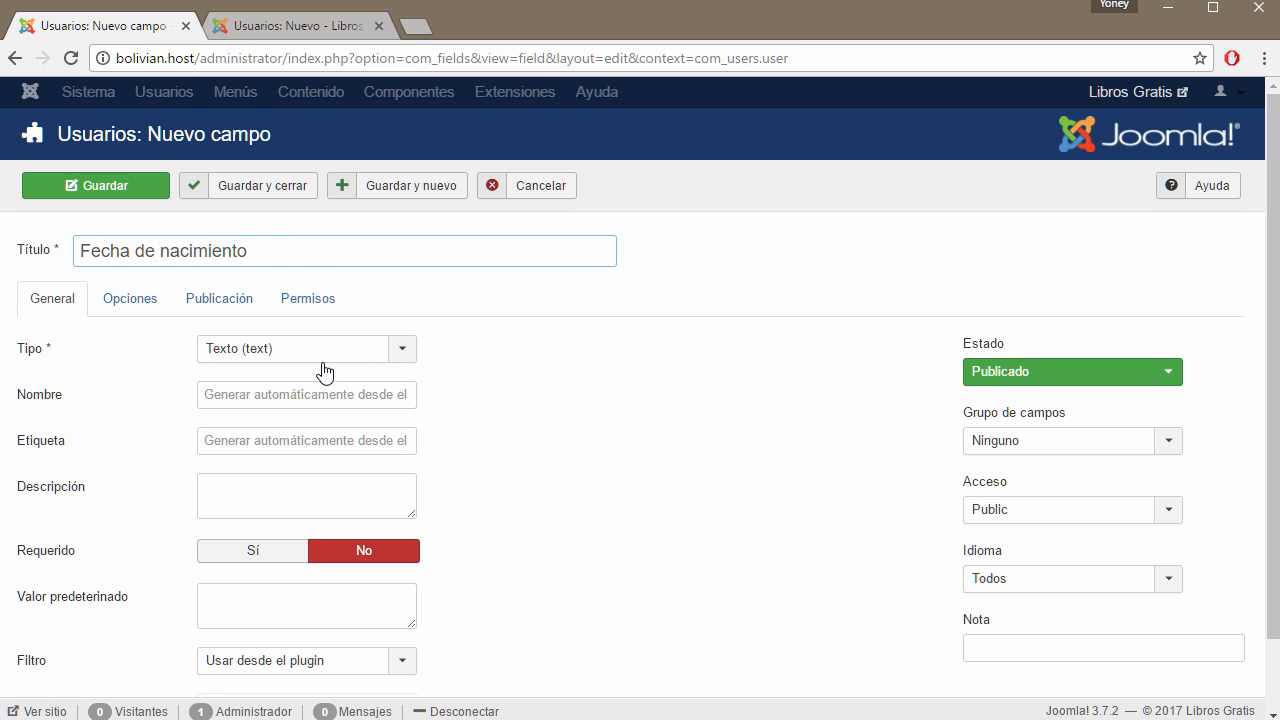
# Set the new field's type to Calendario (calendar)
pyautogui.click(403, 352)
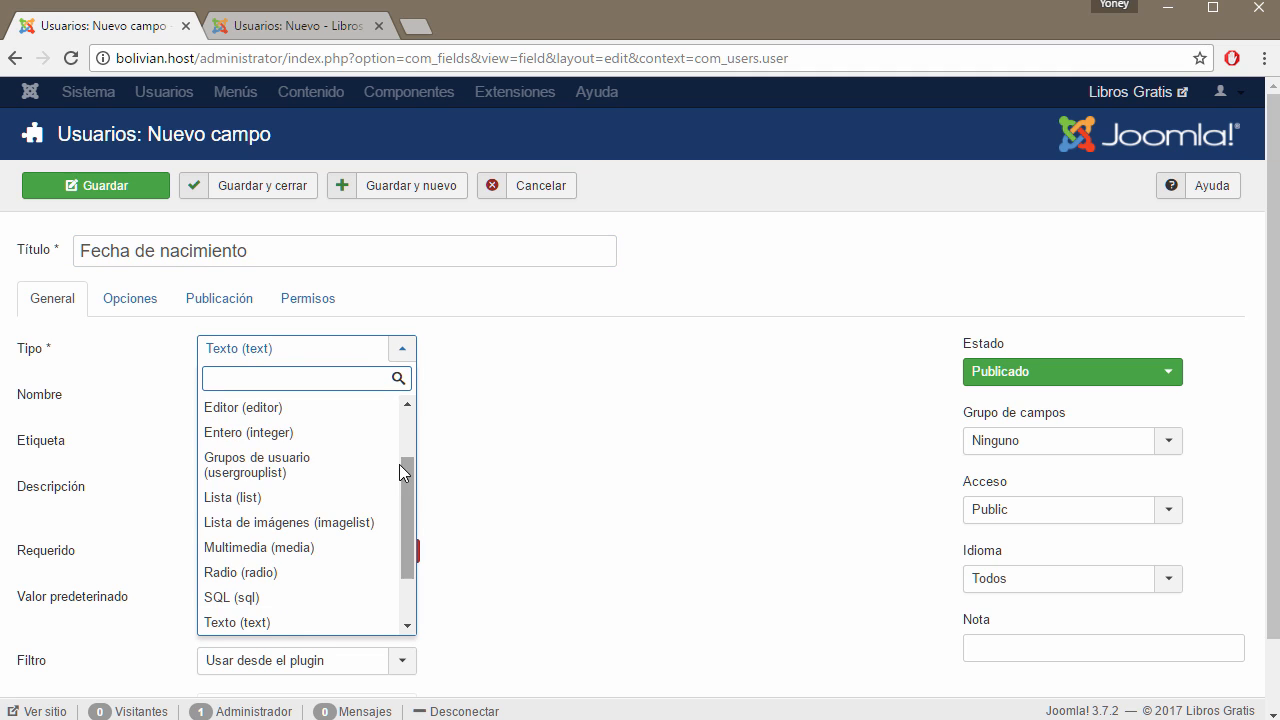
pyautogui.scroll(2, 380, 466)
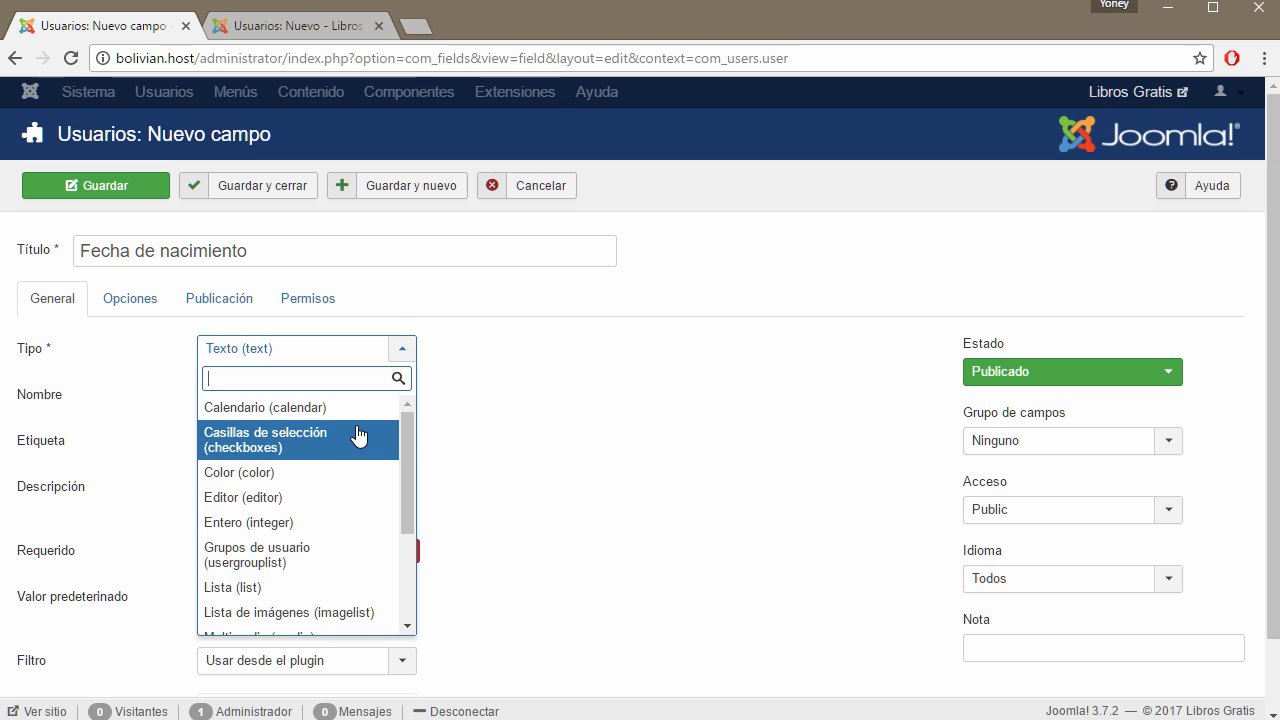
pyautogui.click(256, 412)
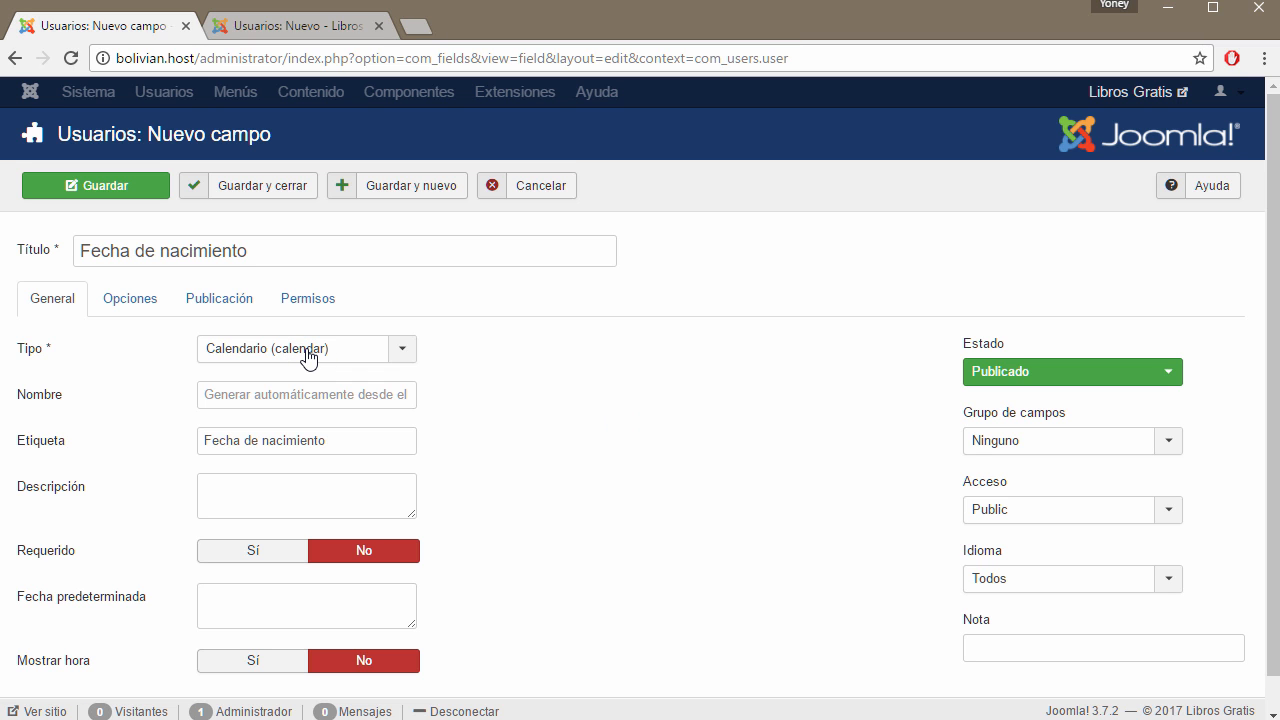
# Enter "Su nacimiento" as the field's internal name
pyautogui.click(247, 392)
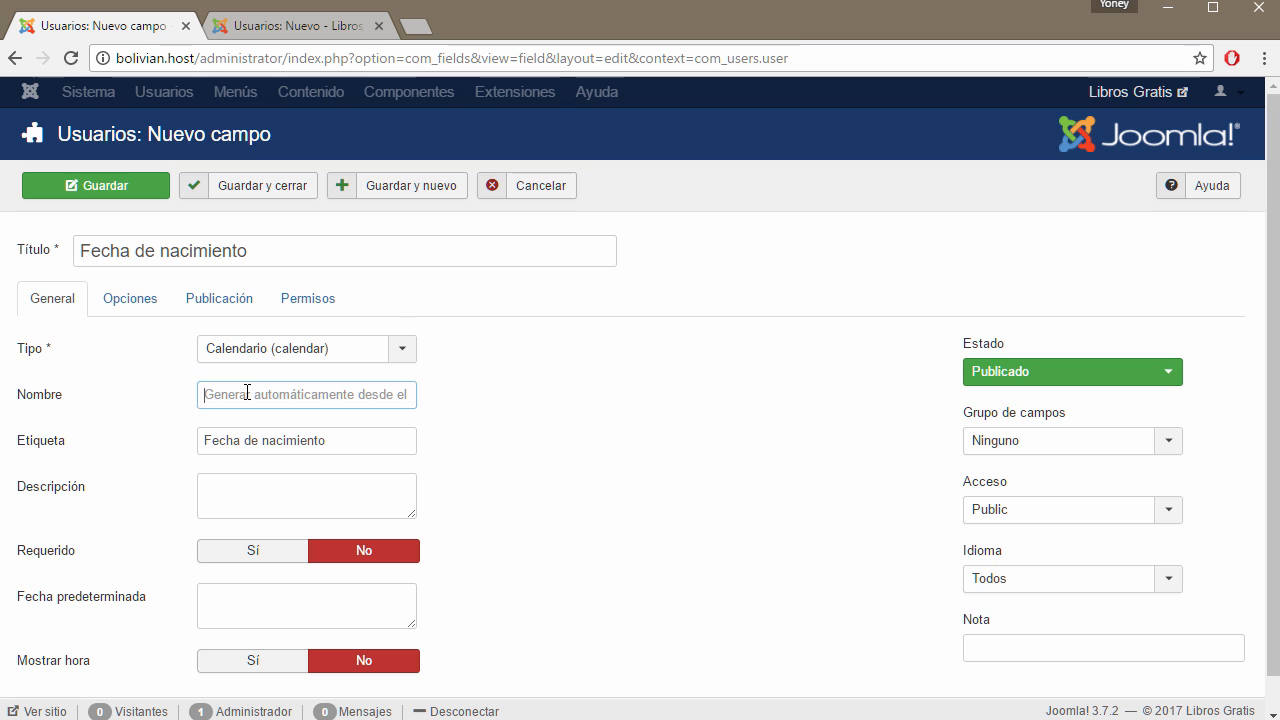
pyautogui.moveTo(48, 400)
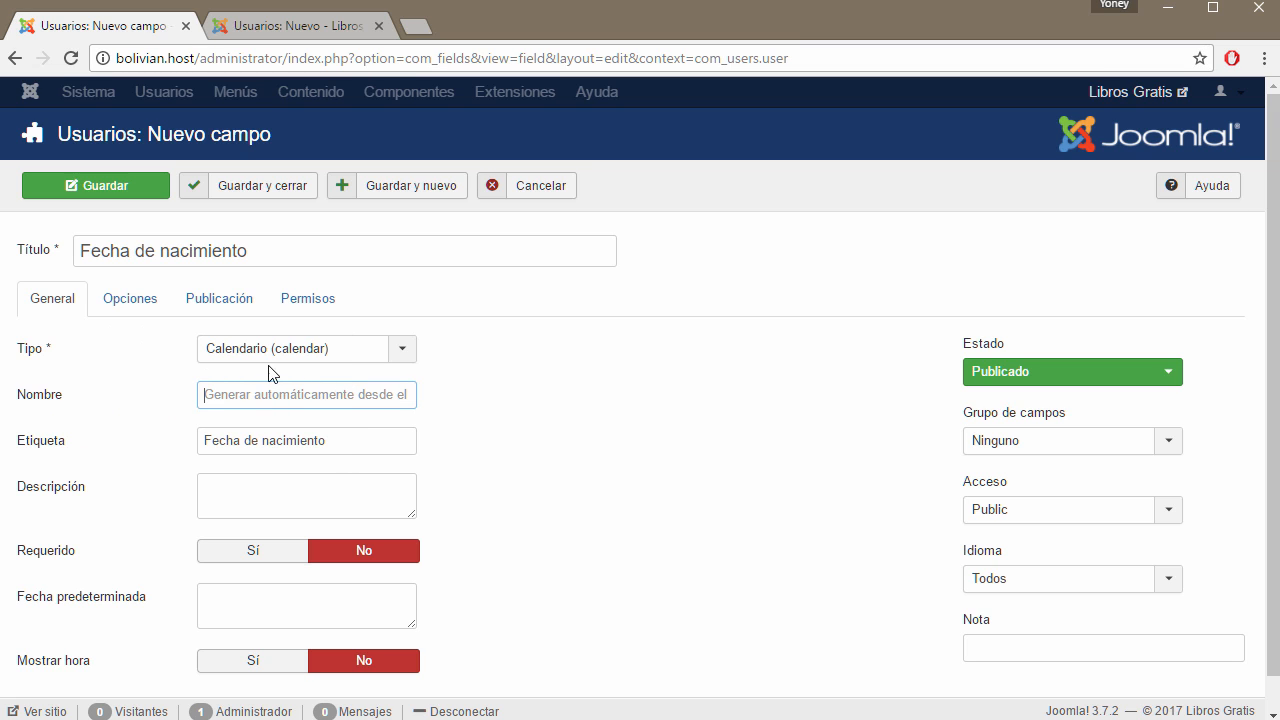
pyautogui.click(242, 395)
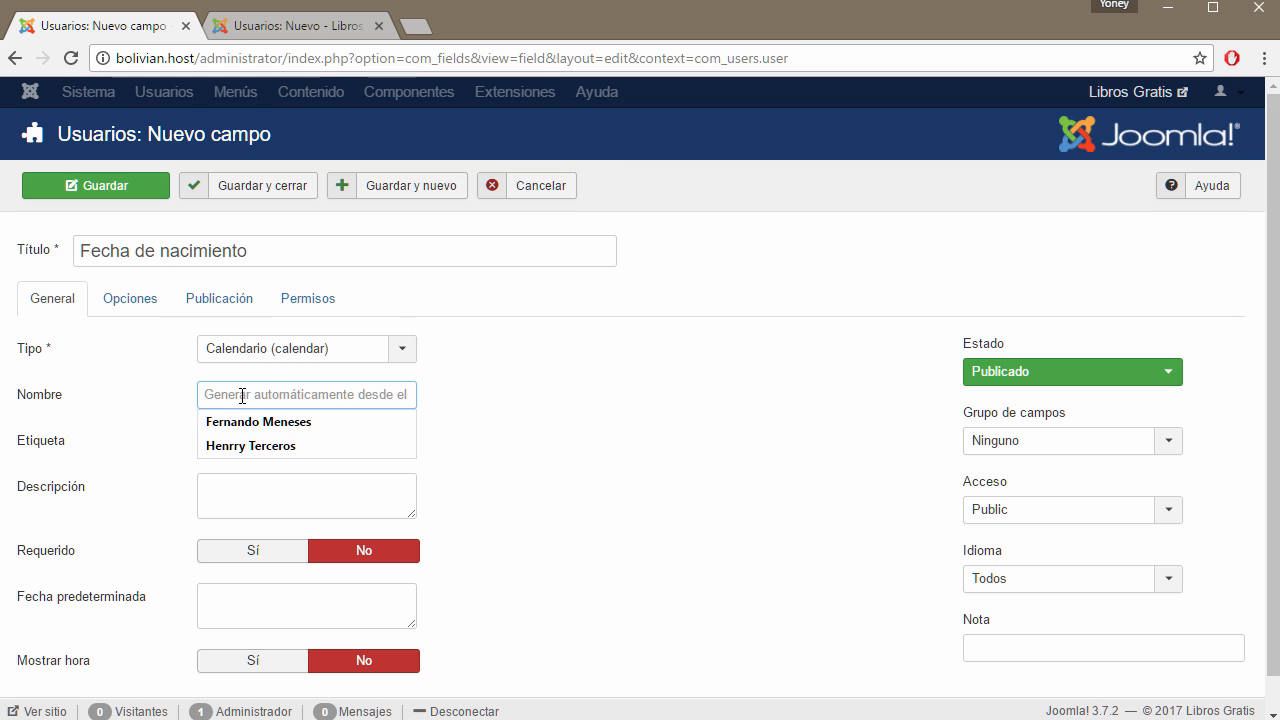
pyautogui.write('Su')
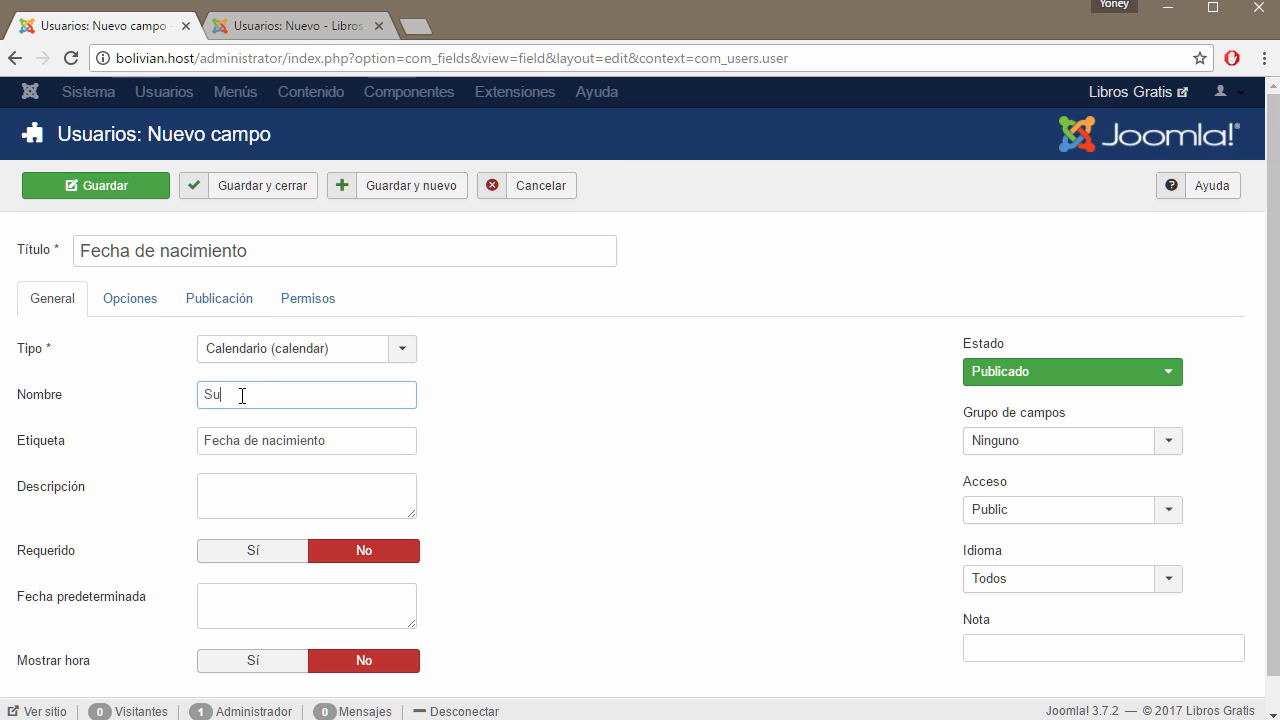
pyautogui.write(' fecha de na')
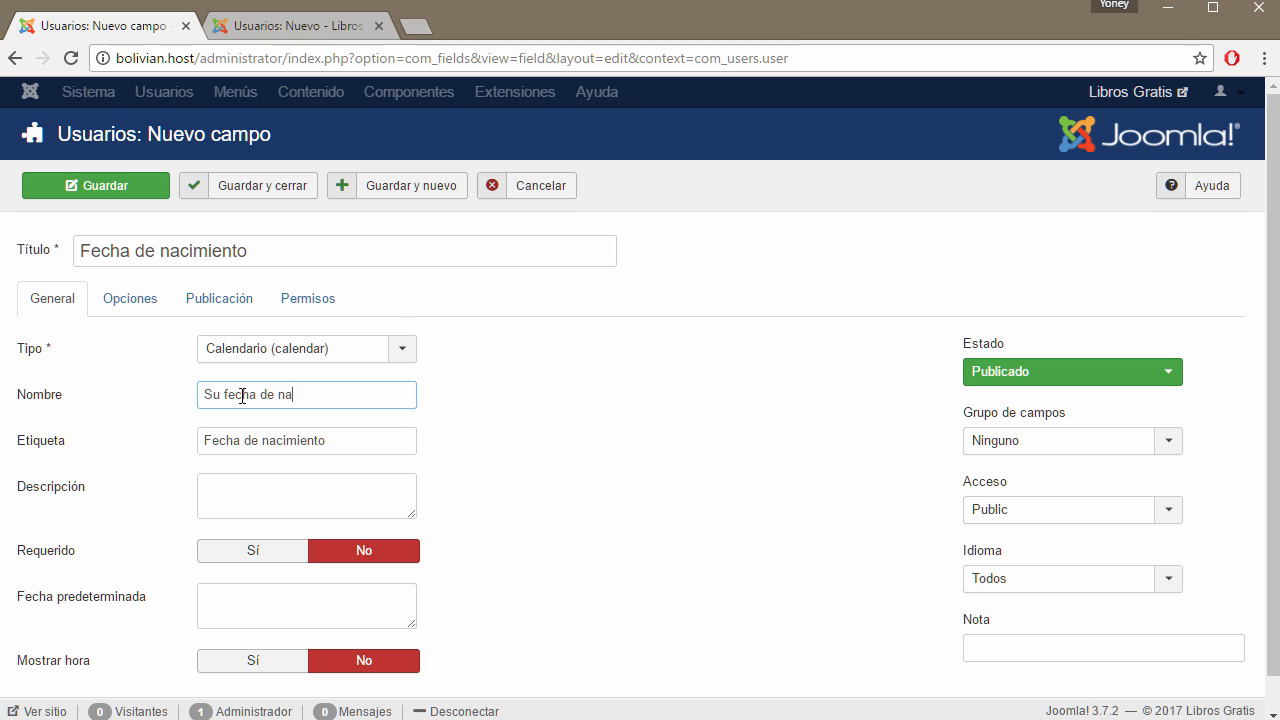
pyautogui.write('cimiento')
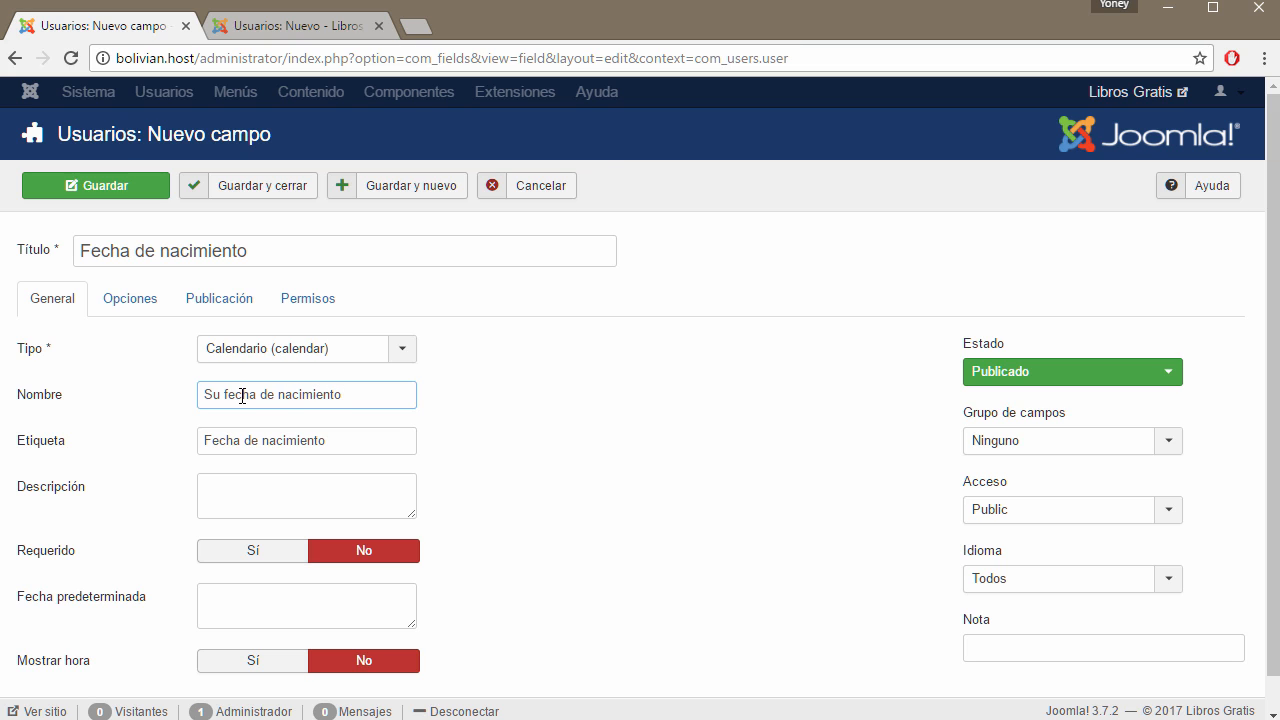
pyautogui.moveTo(267, 396); pyautogui.dragTo(354, 397)
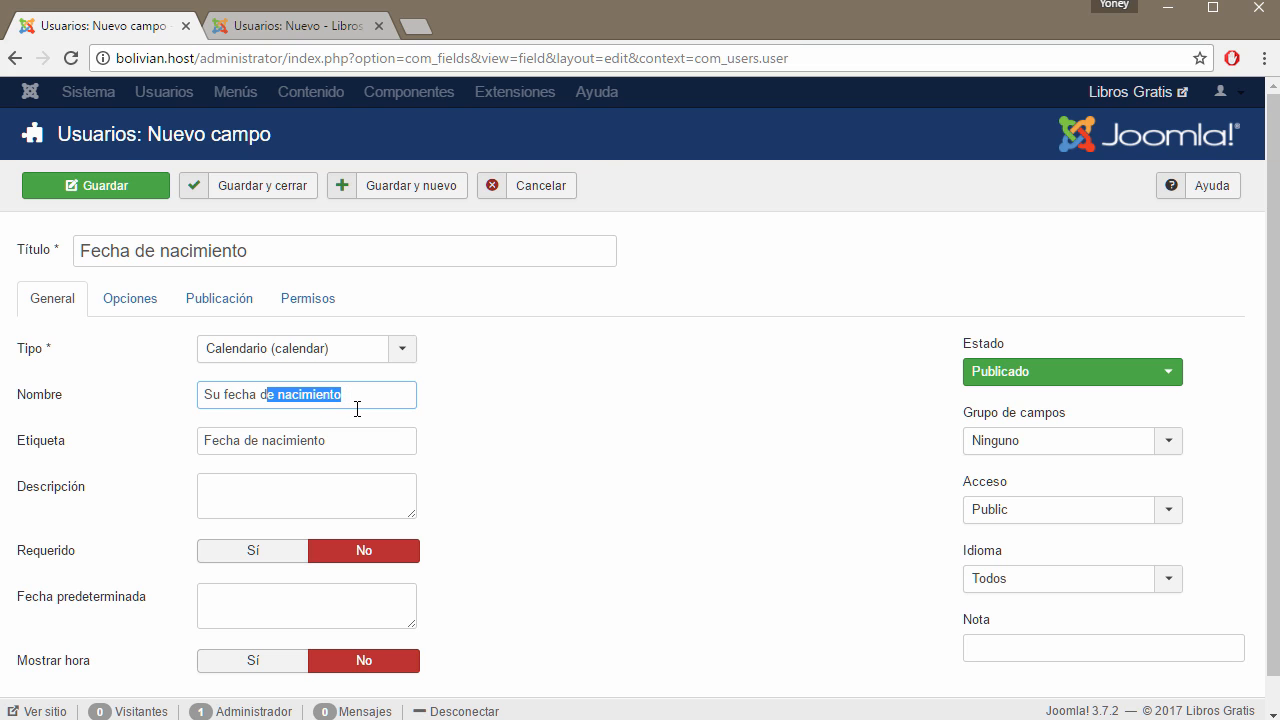
pyautogui.press('BackSpace')
pyautogui.press('BackSpace')
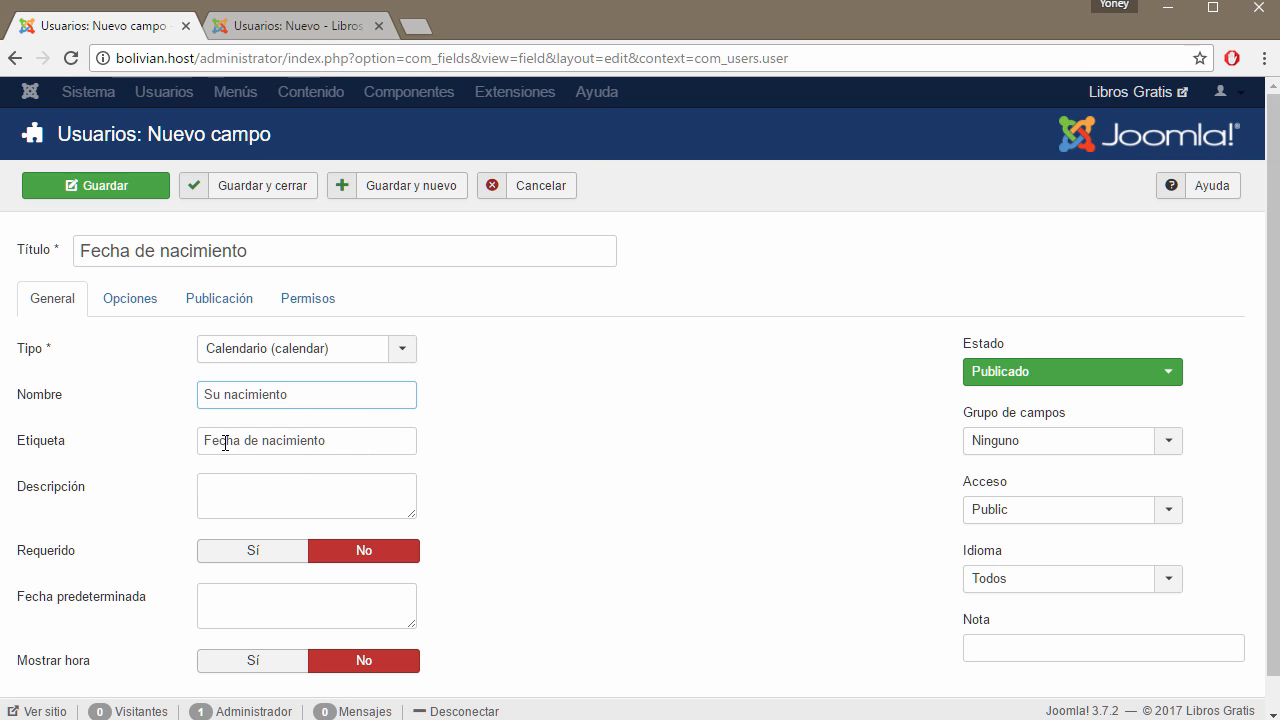
# Enter the field description "Ponga usted su fecha de nacimiento"
pyautogui.click(301, 487)
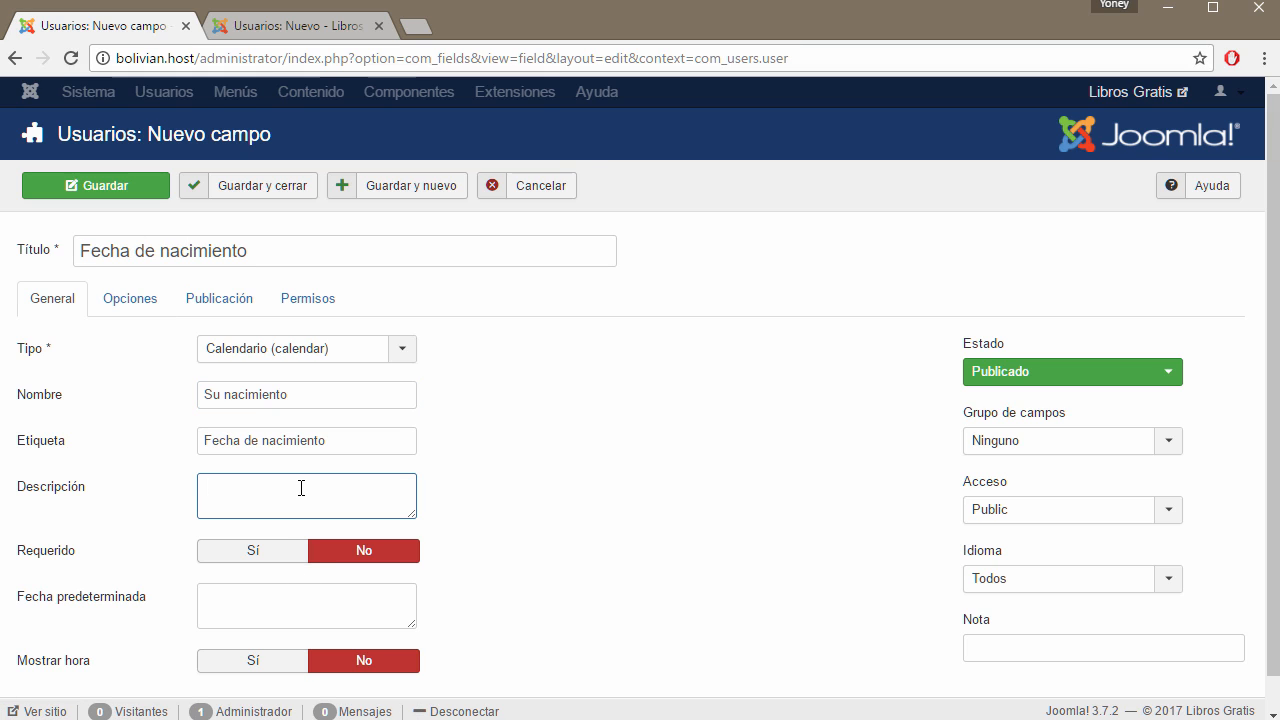
pyautogui.write('Pmn')
pyautogui.press('BackSpace')
pyautogui.press('BackSpace')
pyautogui.write('o')
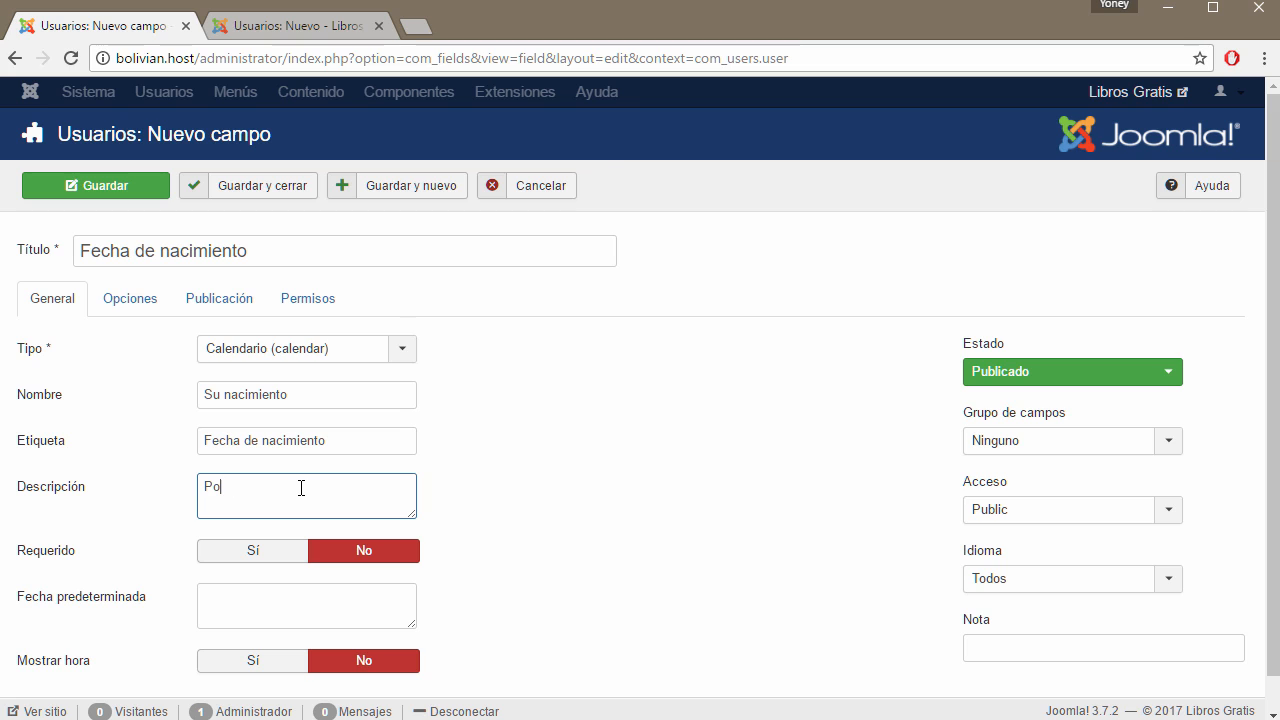
pyautogui.write('nga uste')
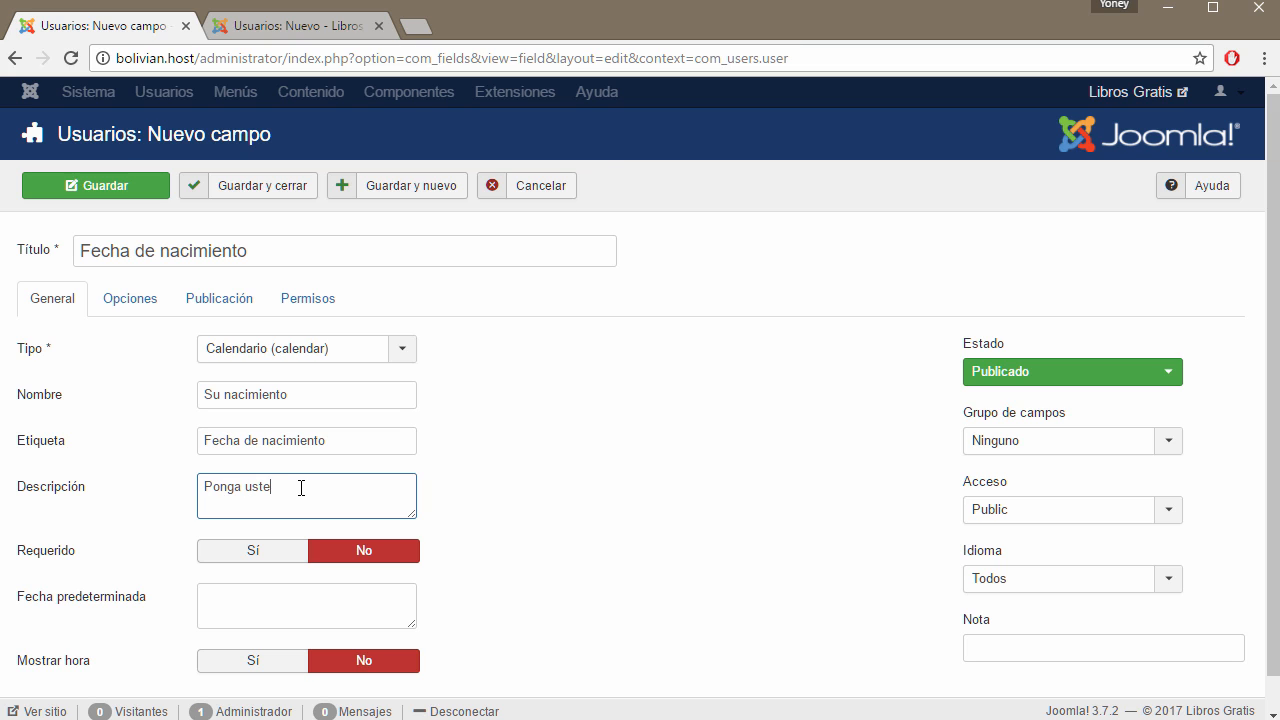
pyautogui.write('d su fecha de nacimiento')
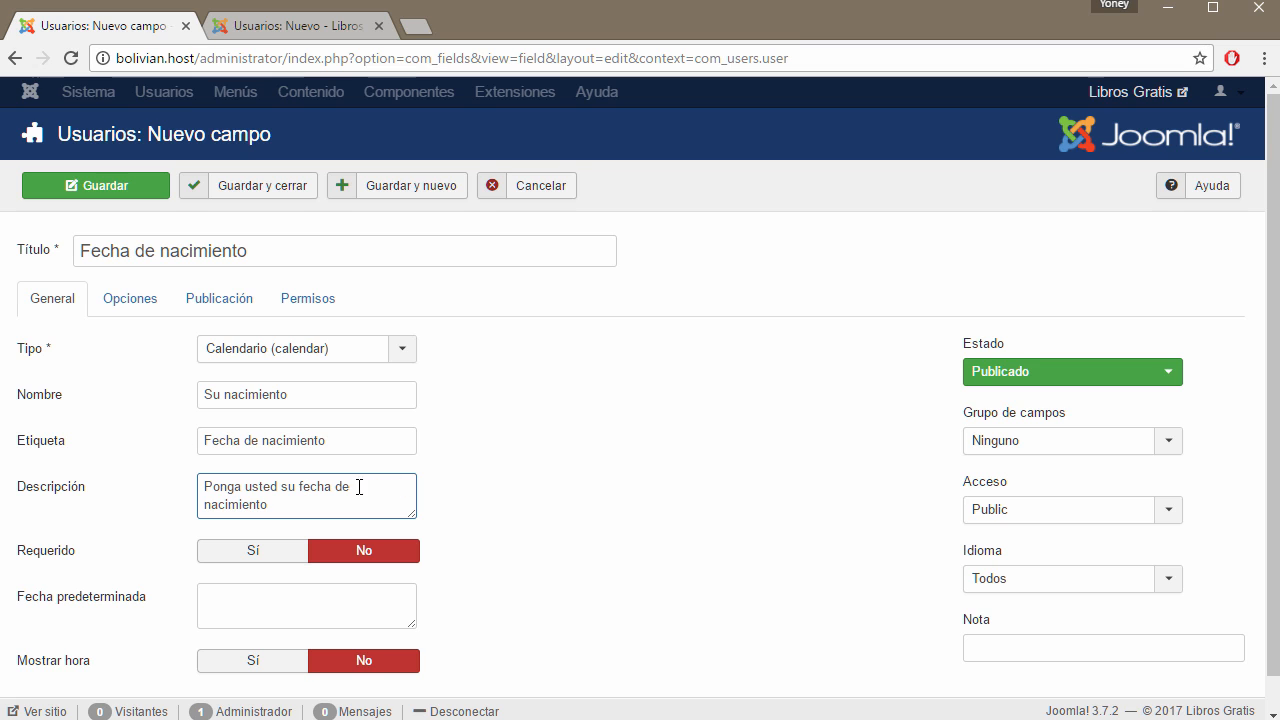
# Assign the birth date field to the DATOS PERSONALES field group, leaving its default date empty
pyautogui.scroll(-1, 450, 532)
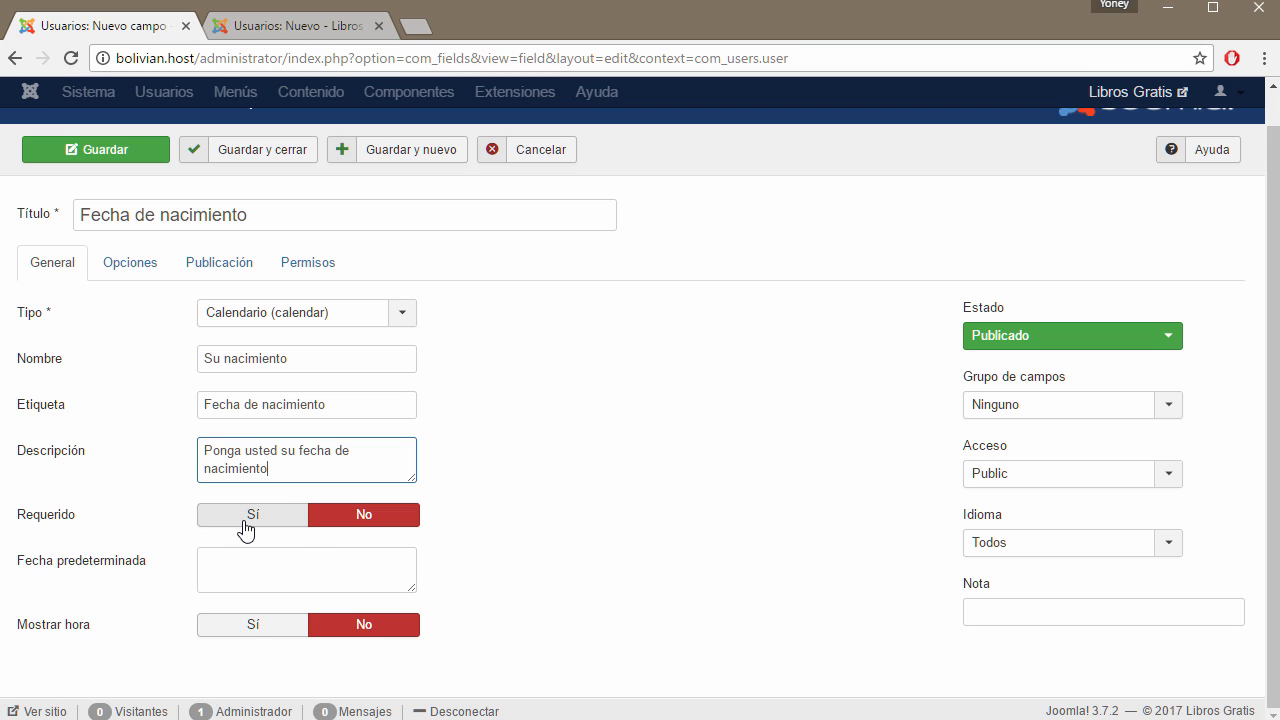
pyautogui.click(248, 564)
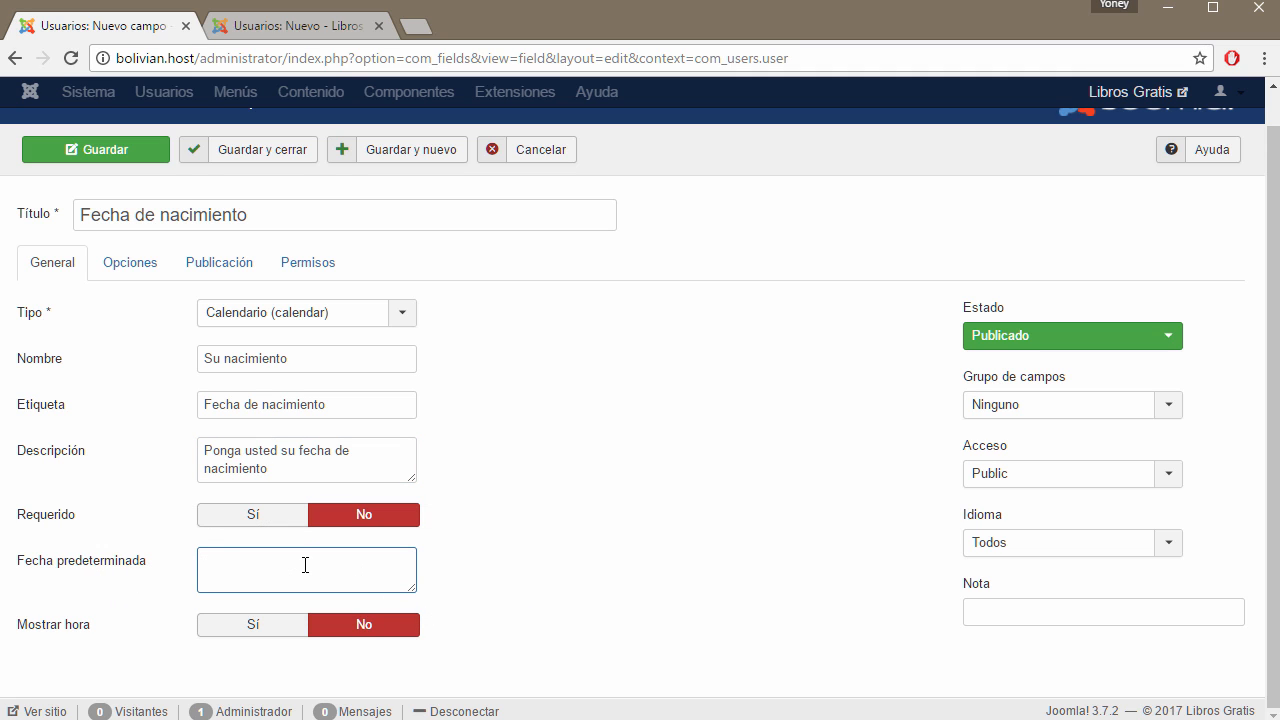
pyautogui.moveTo(104, 570)
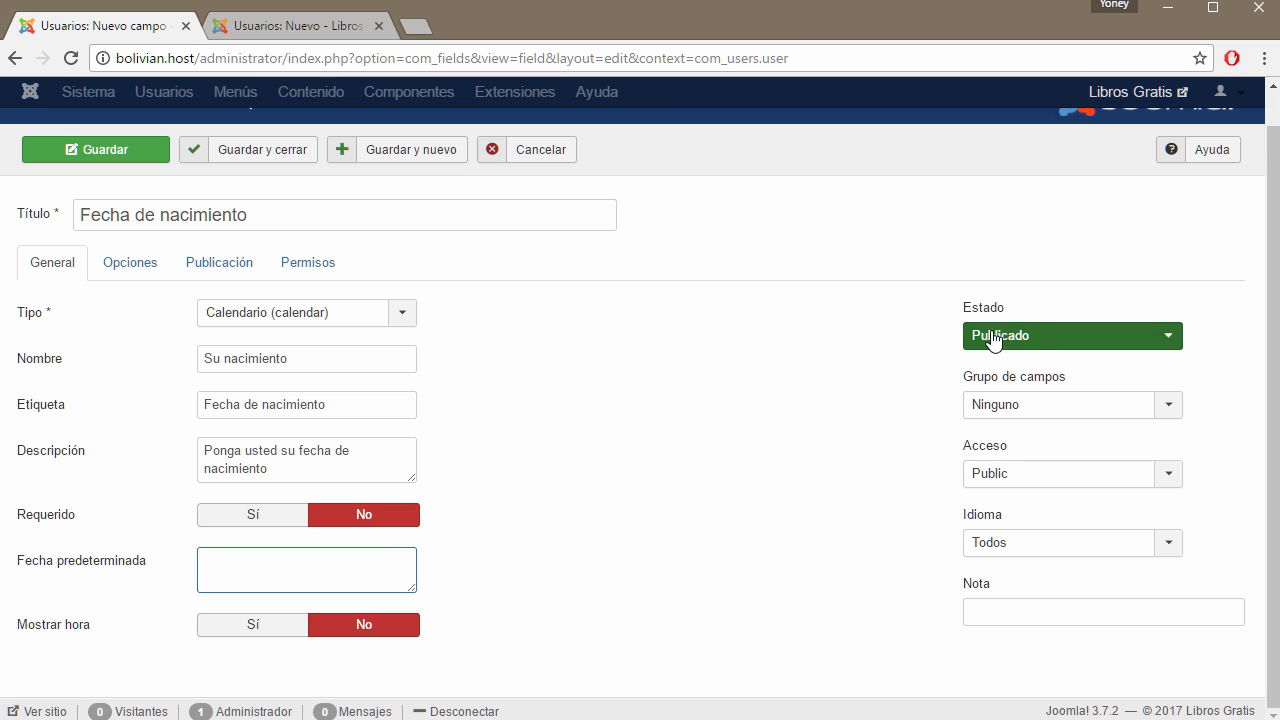
pyautogui.click(1170, 406)
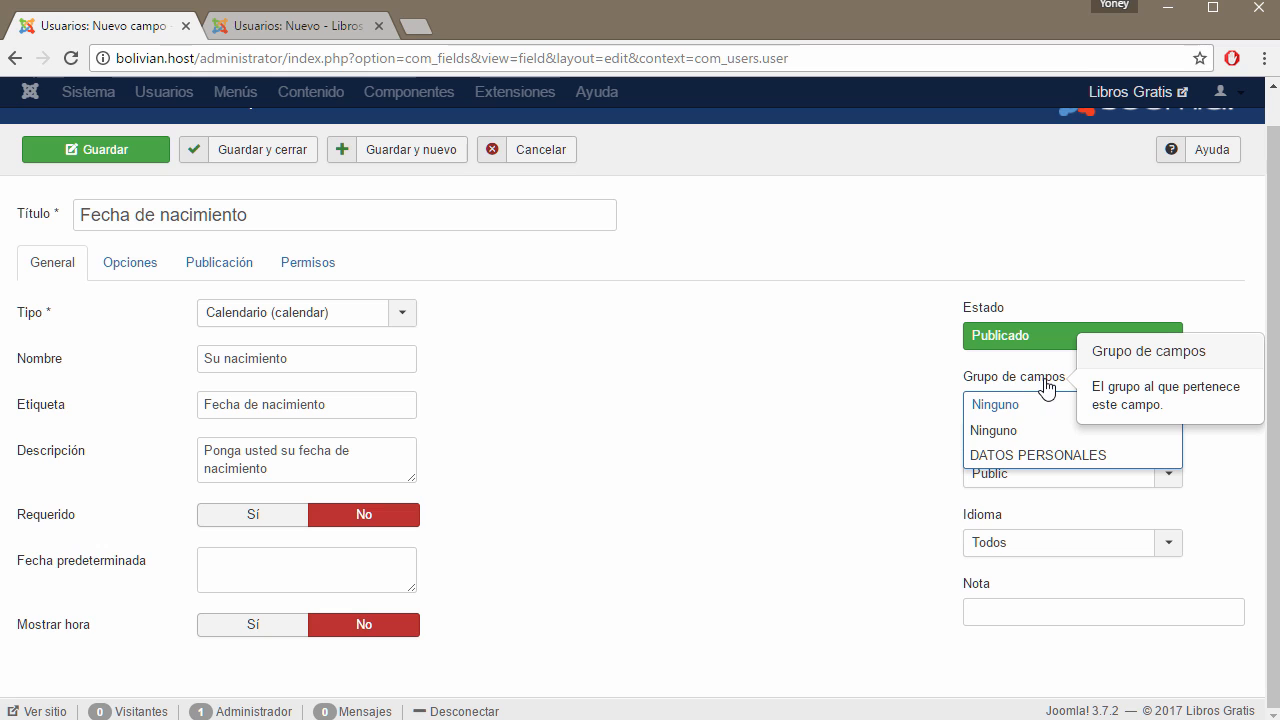
pyautogui.click(1034, 455)
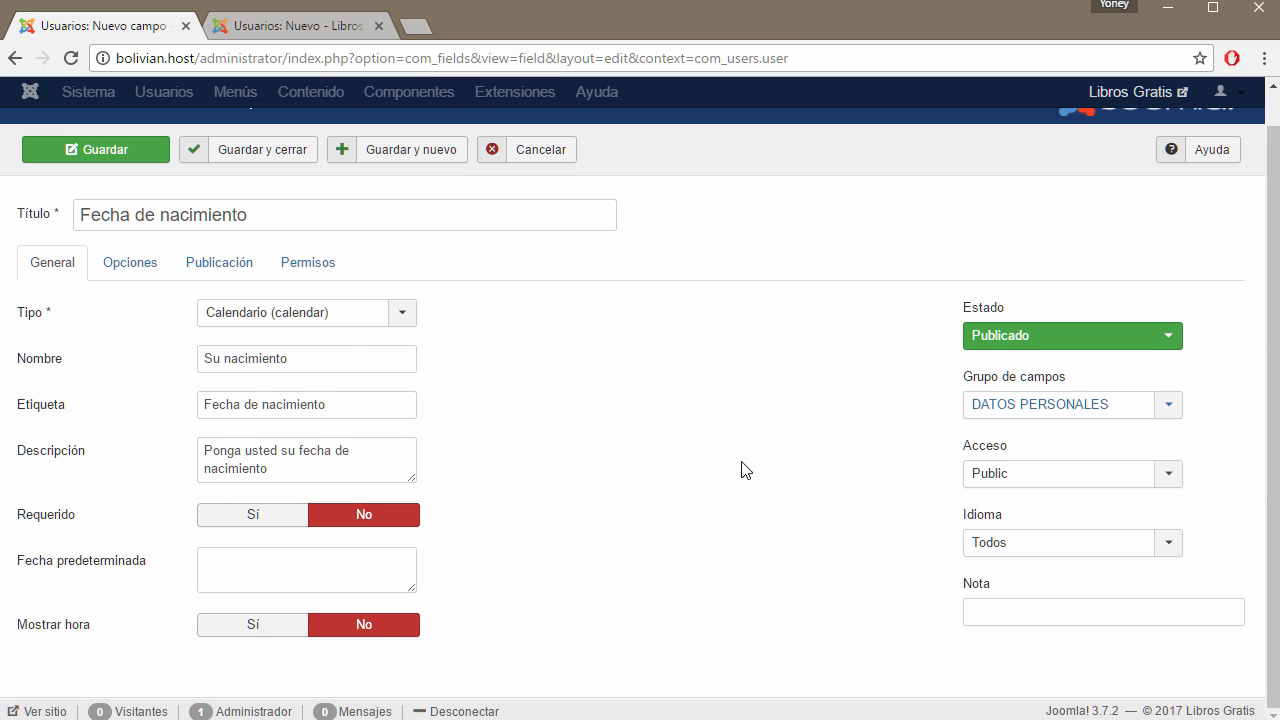
# Review the field's Opciones, Publicación and Permisos settings, including the permissions of the user groups
pyautogui.scroll(1, 600, 420)
pyautogui.click(118, 310)
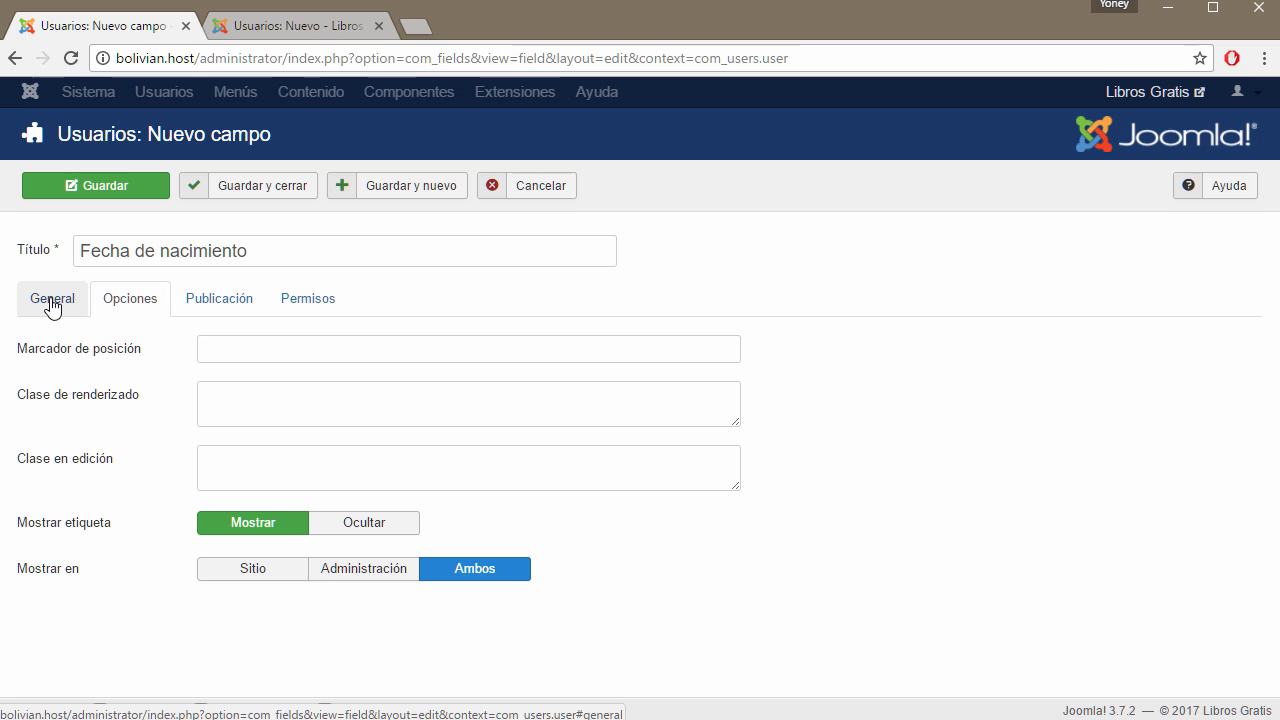
pyautogui.click(200, 303)
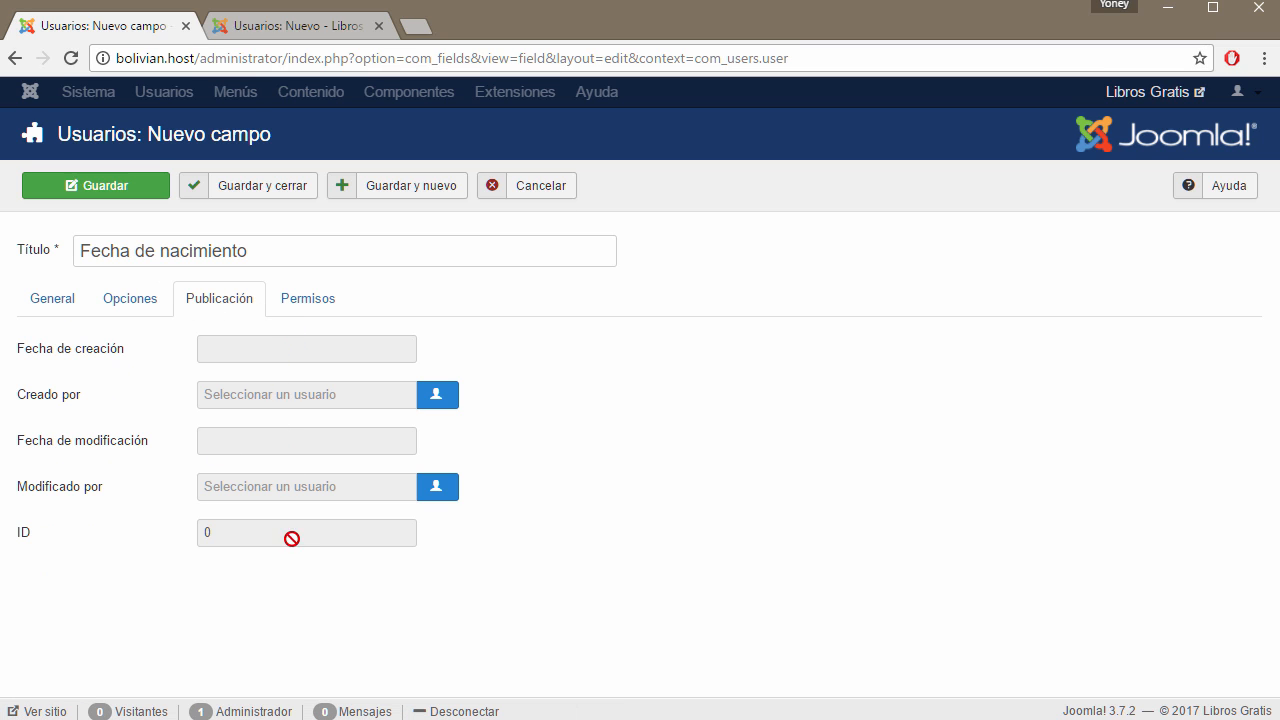
pyautogui.click(323, 307)
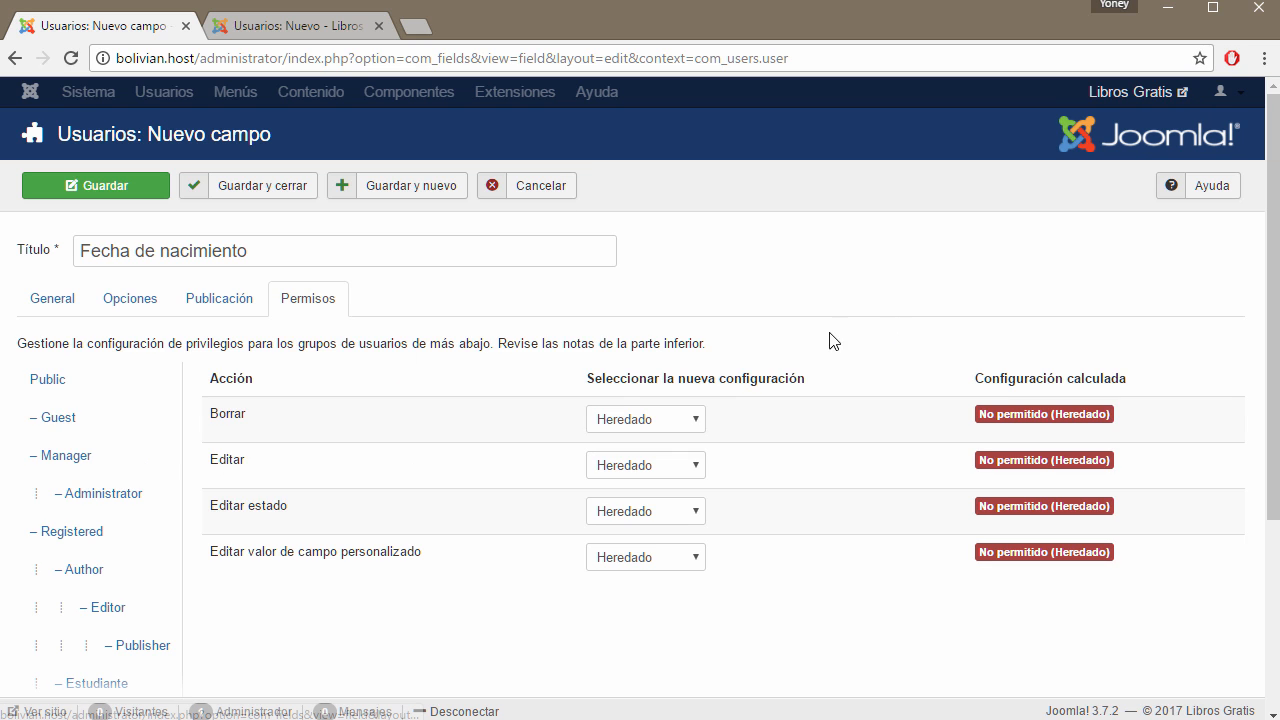
pyautogui.scroll(-3, 80, 286)
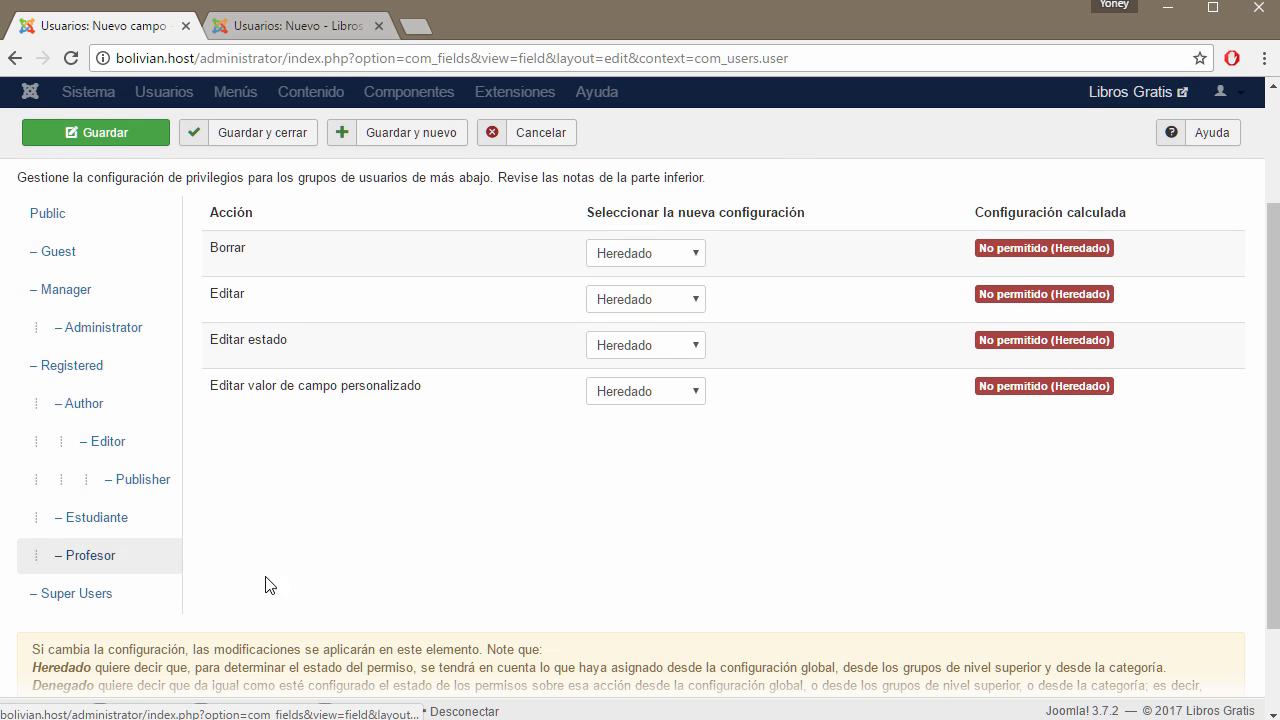
pyautogui.scroll(3, 265, 530)
# Try Sitio and Administración for where the field is shown, restore Ambos, and return to the general settings
pyautogui.click(122, 298)
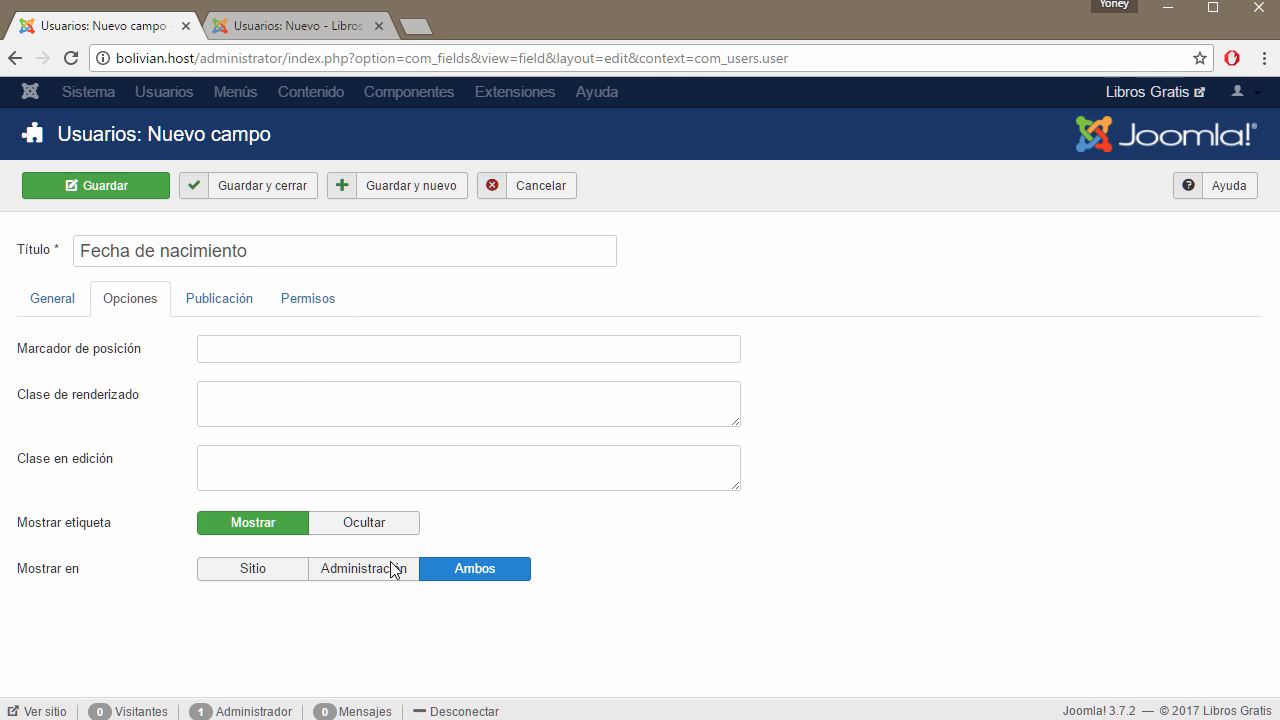
pyautogui.click(264, 574)
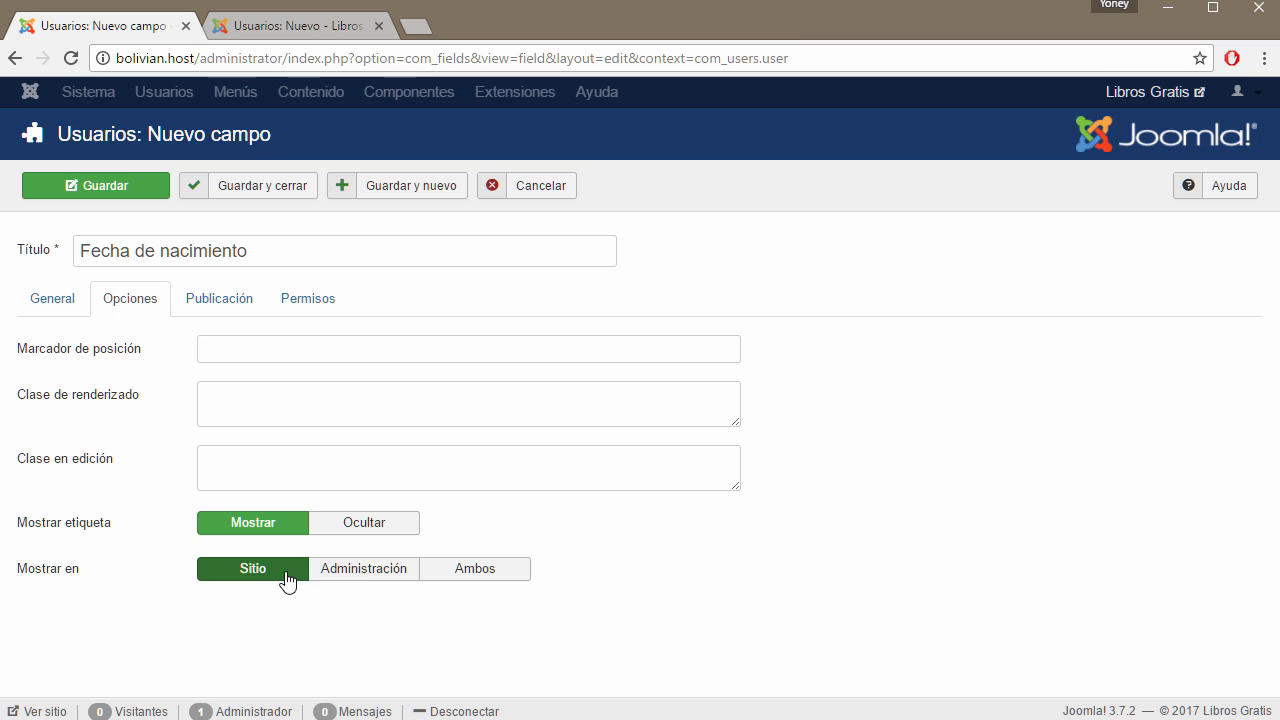
pyautogui.click(369, 578)
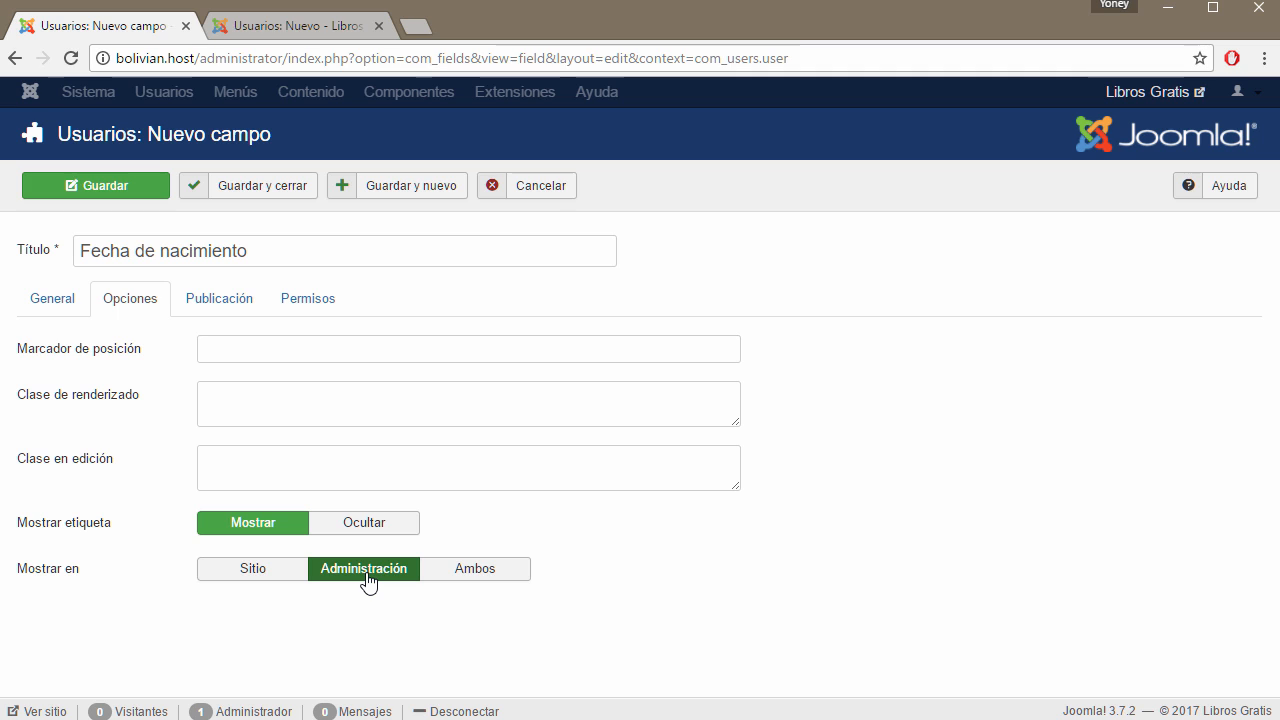
pyautogui.click(472, 578)
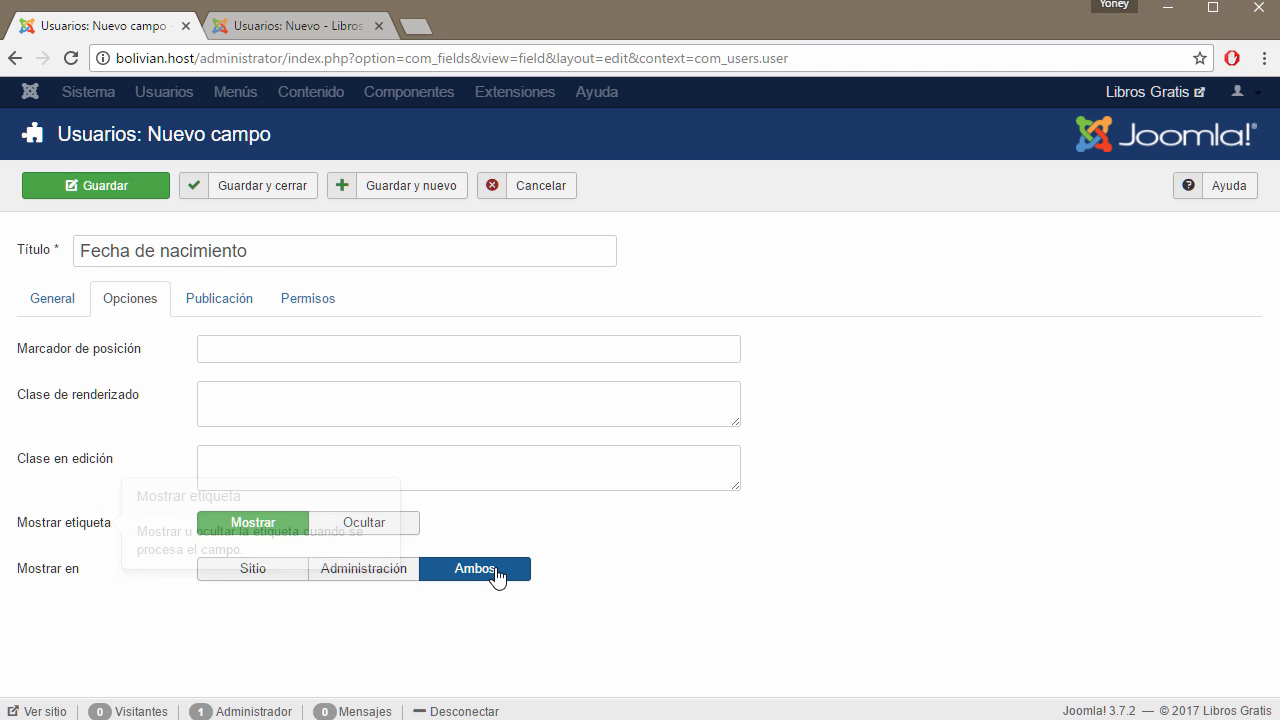
pyautogui.moveTo(63, 537)
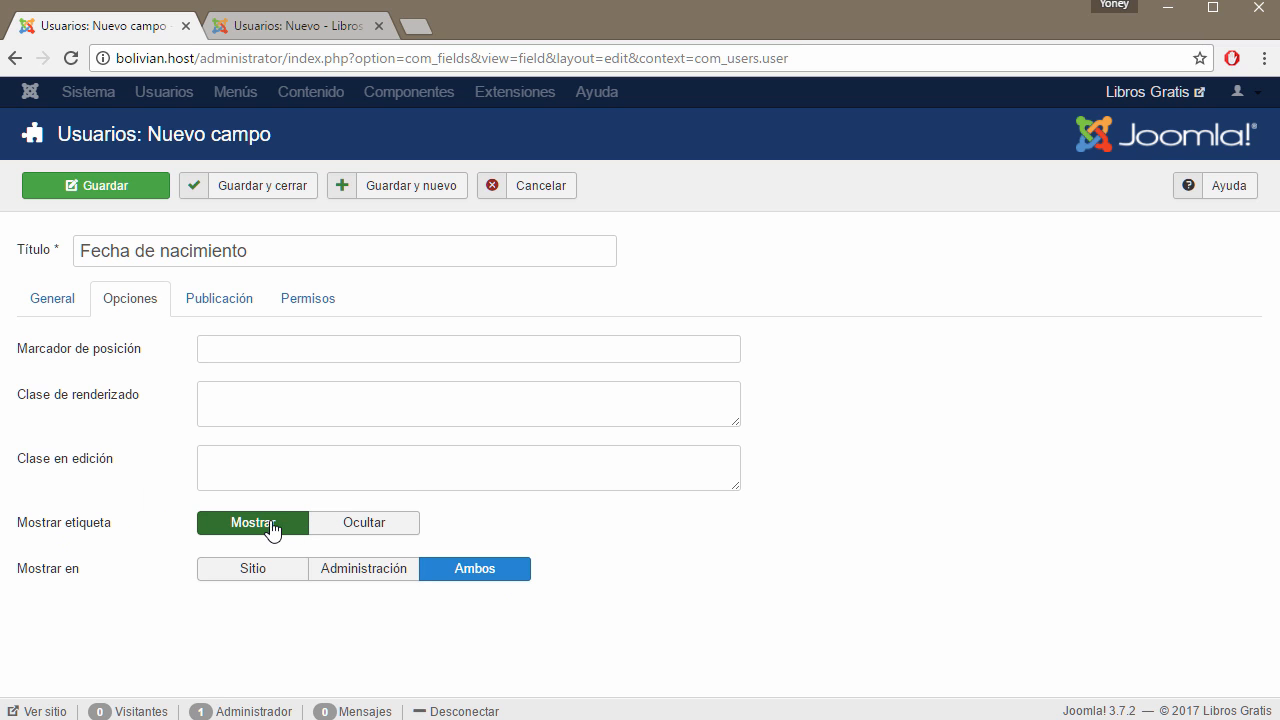
pyautogui.click(53, 300)
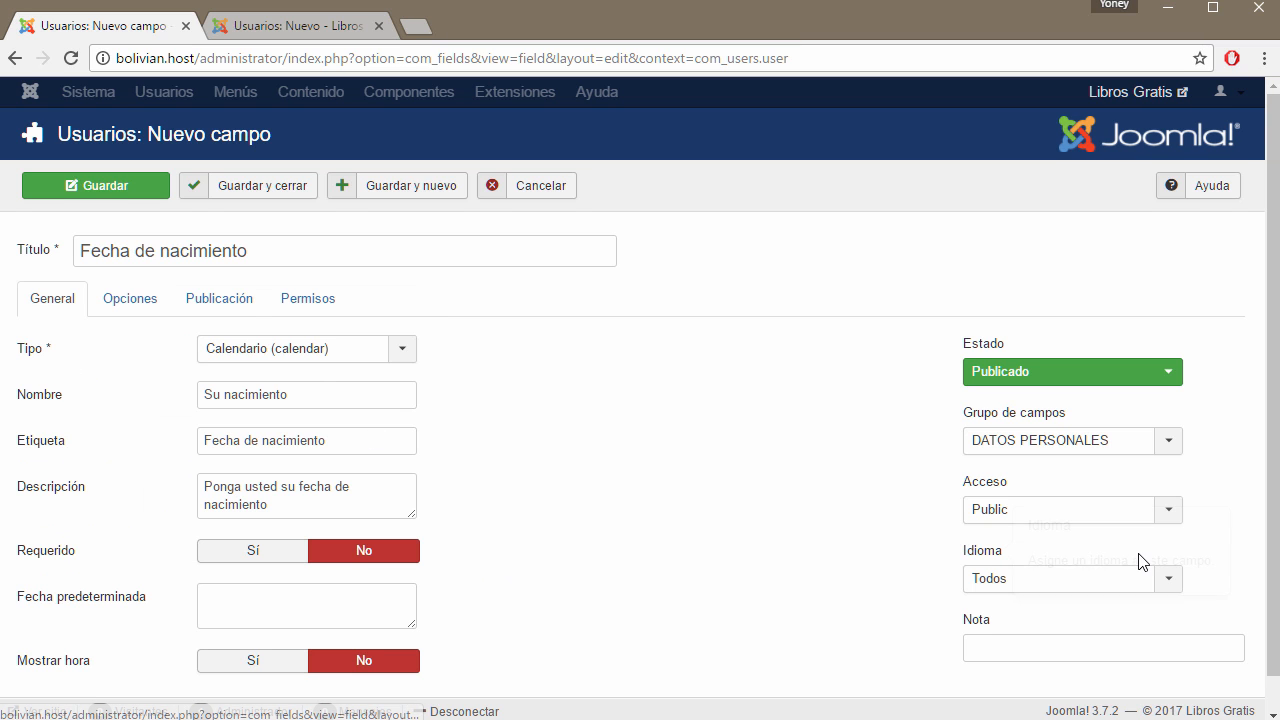
# Recheck the birth date field's general settings and Opciones, and save the new field
pyautogui.scroll(-1, 1140, 562)
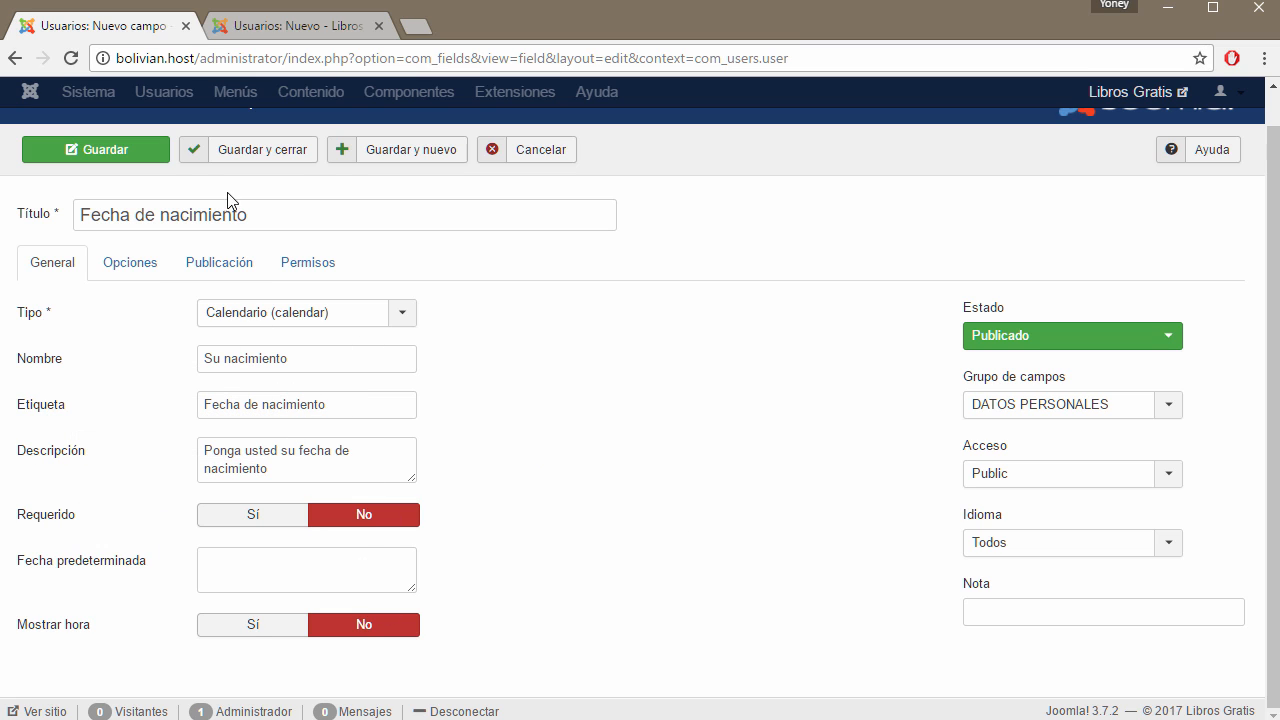
pyautogui.click(129, 263)
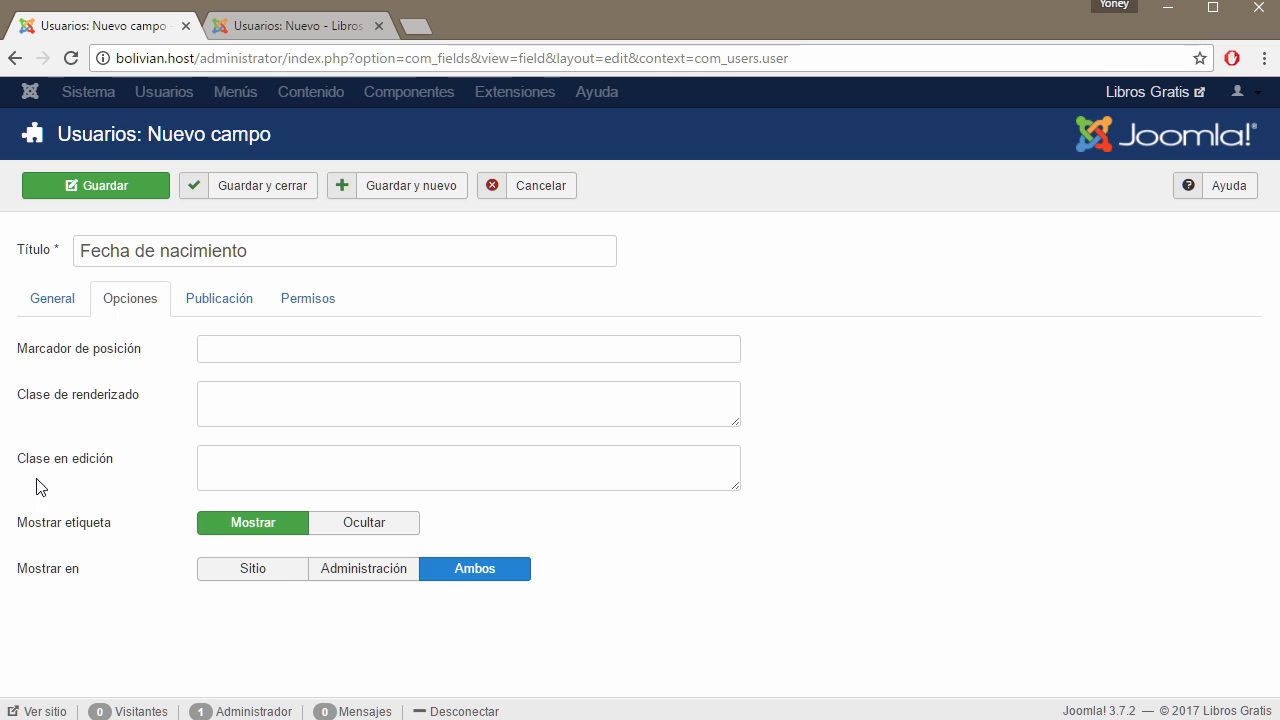
pyautogui.click(127, 193)
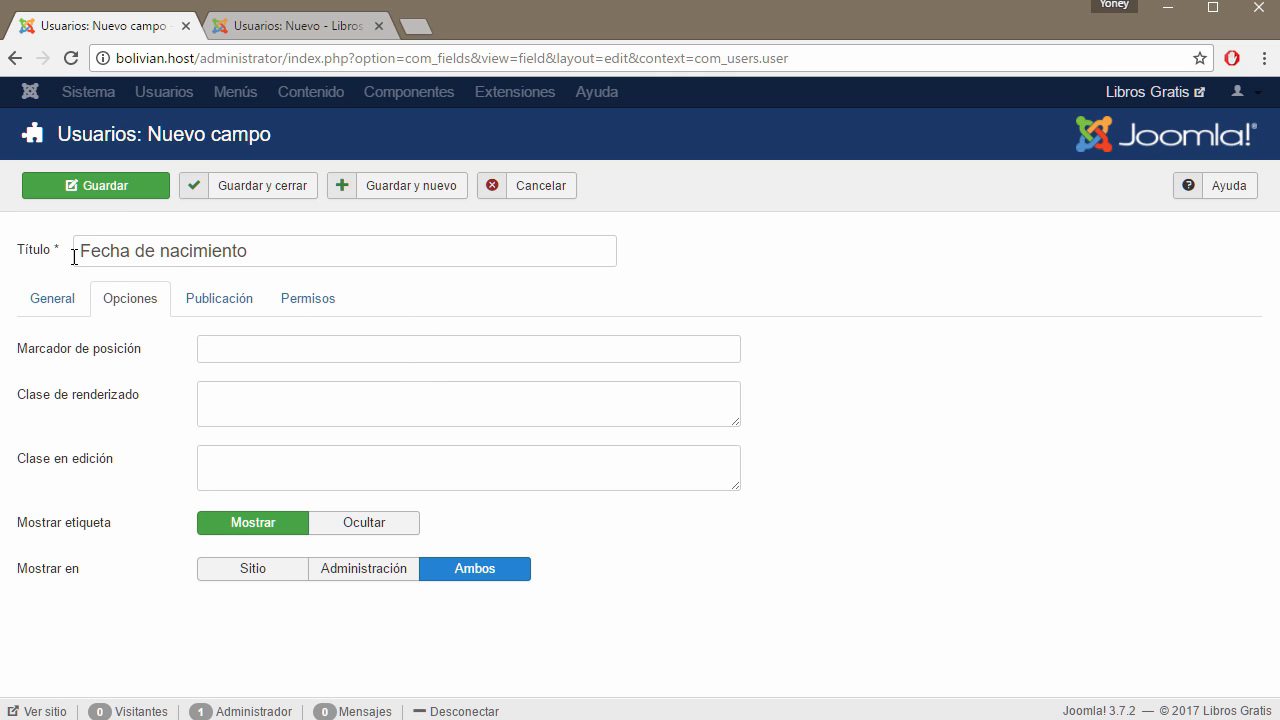
pyautogui.click(137, 195)
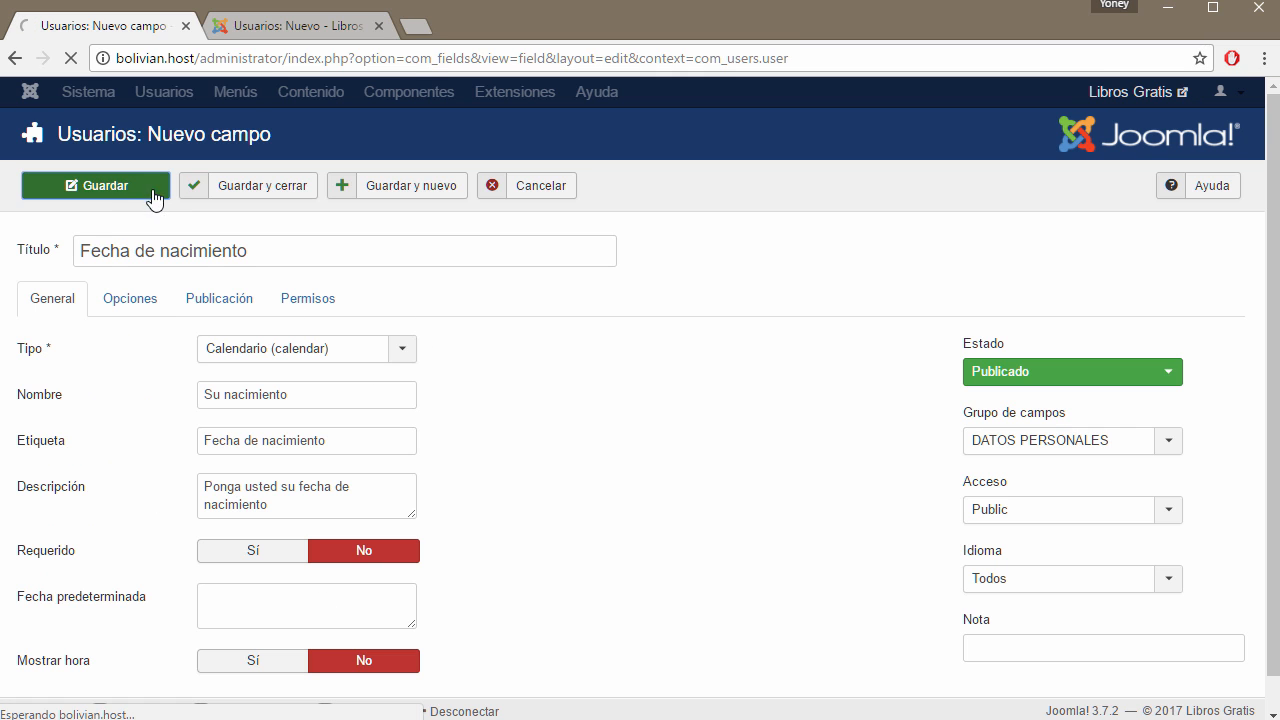
# Reload the new user form, look through its sections and open DATOS PERSONALES
pyautogui.click(325, 25)
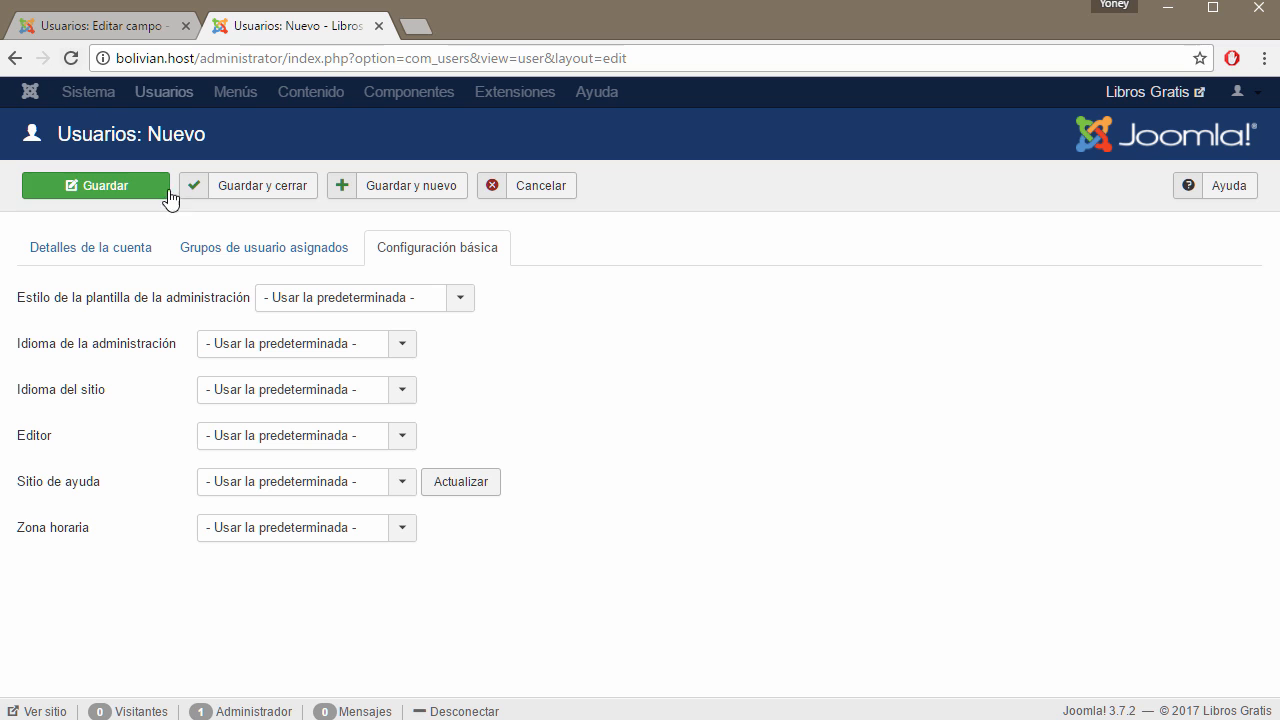
pyautogui.click(110, 250)
pyautogui.click(211, 250)
pyautogui.click(394, 247)
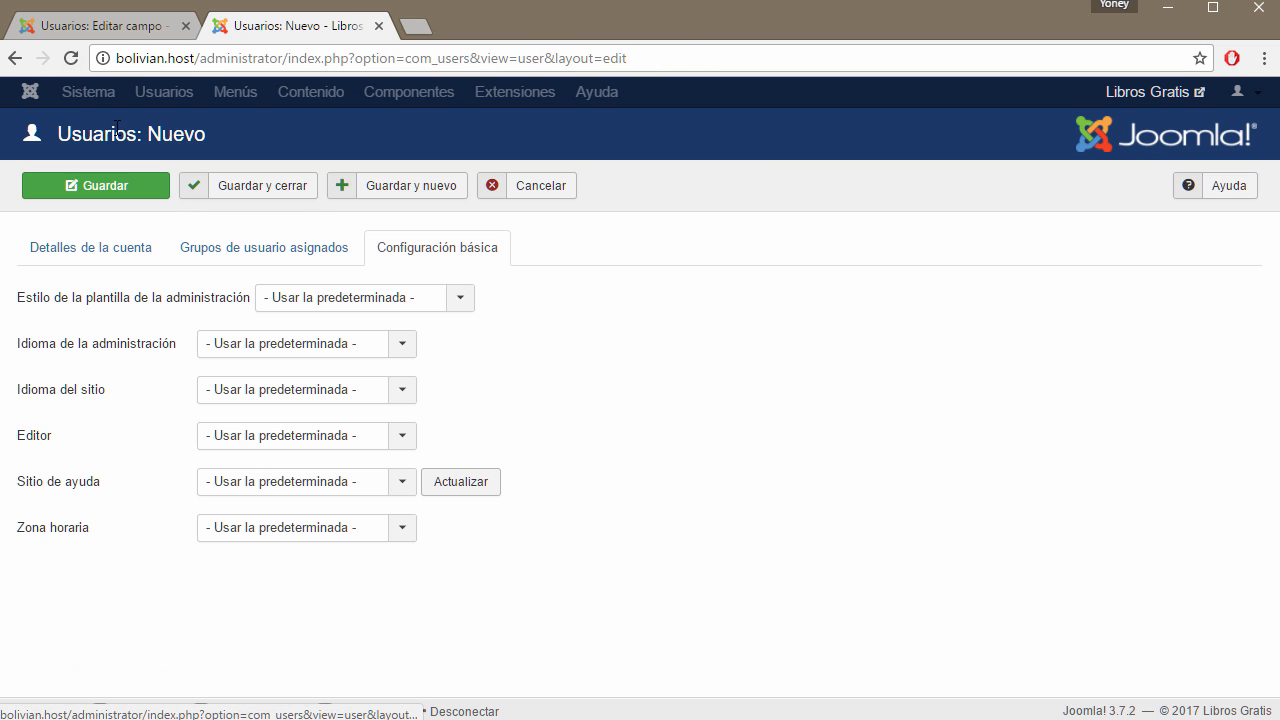
pyautogui.click(71, 58)
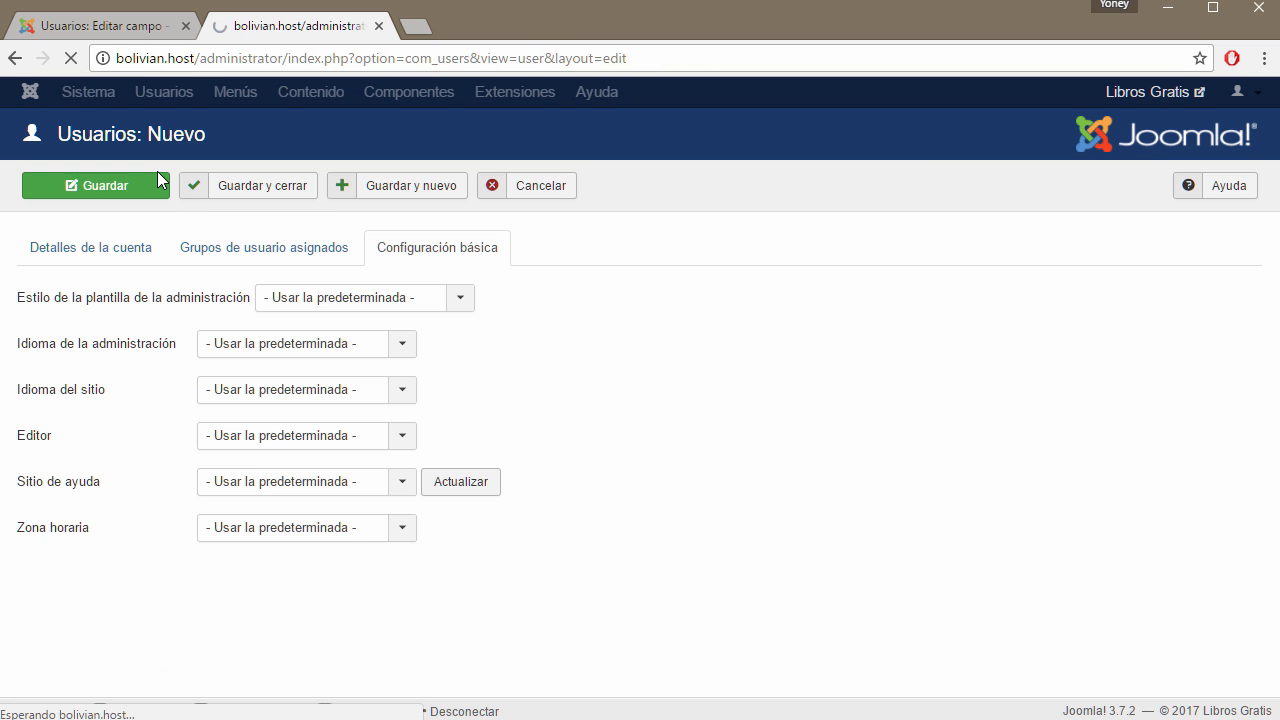
pyautogui.click(104, 256)
pyautogui.click(258, 250)
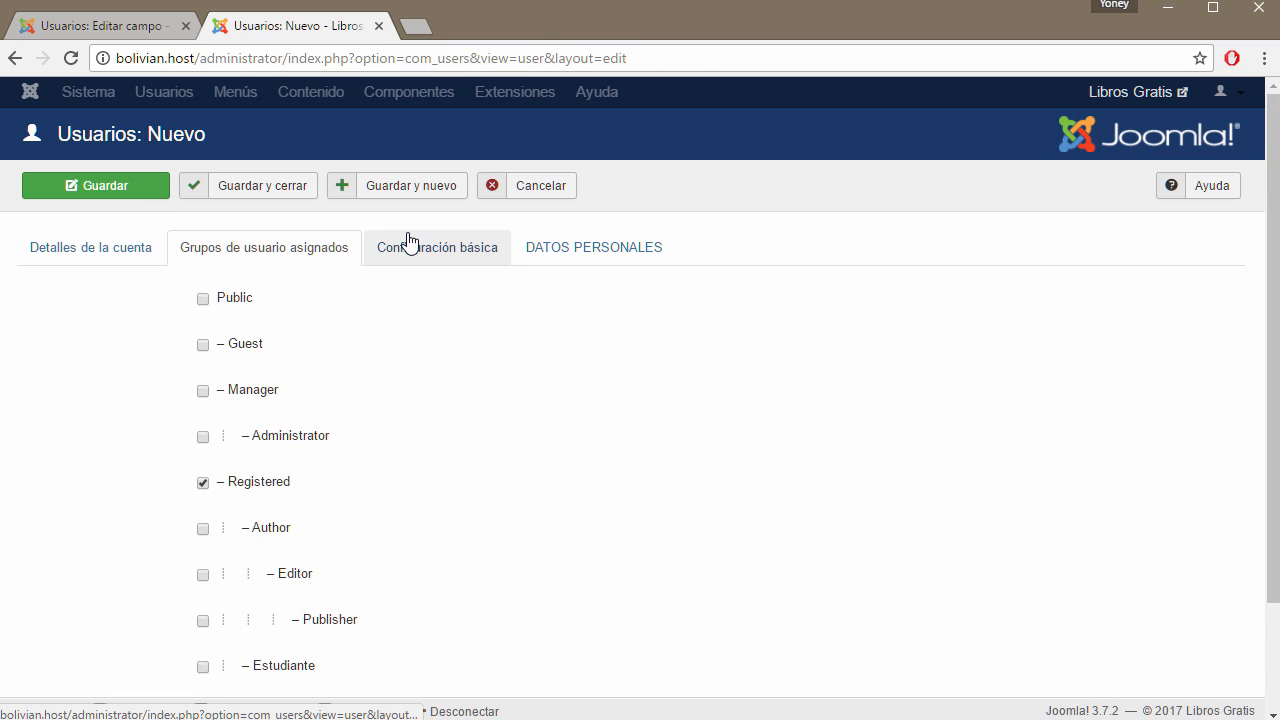
pyautogui.click(410, 247)
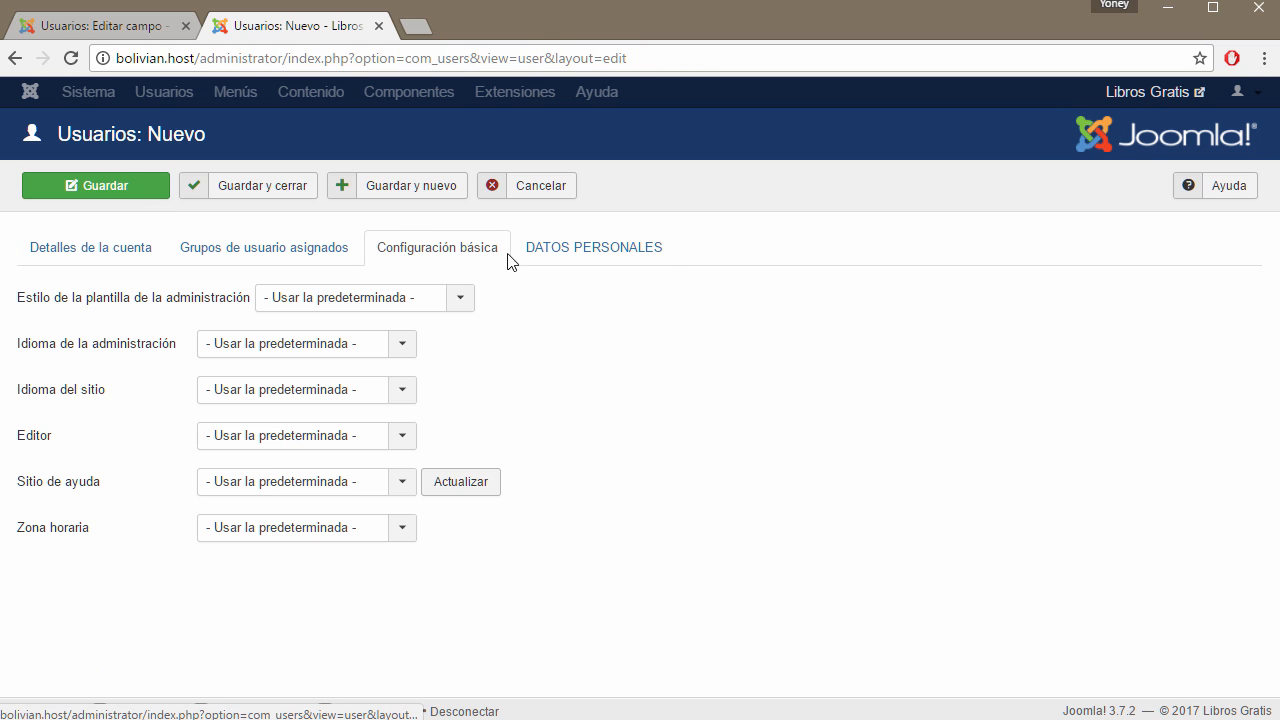
pyautogui.click(608, 253)
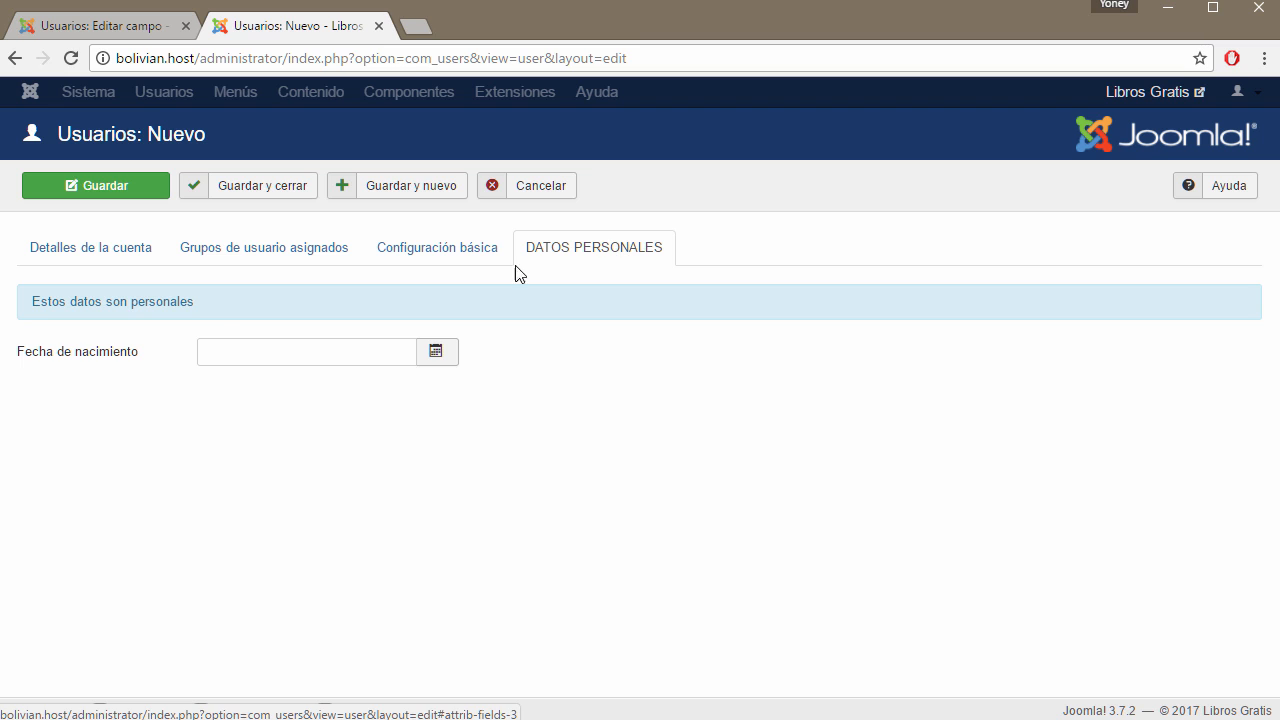
# Check the Fecha de nacimiento field's hint and choose a date of birth from its calendar
pyautogui.moveTo(34, 362)
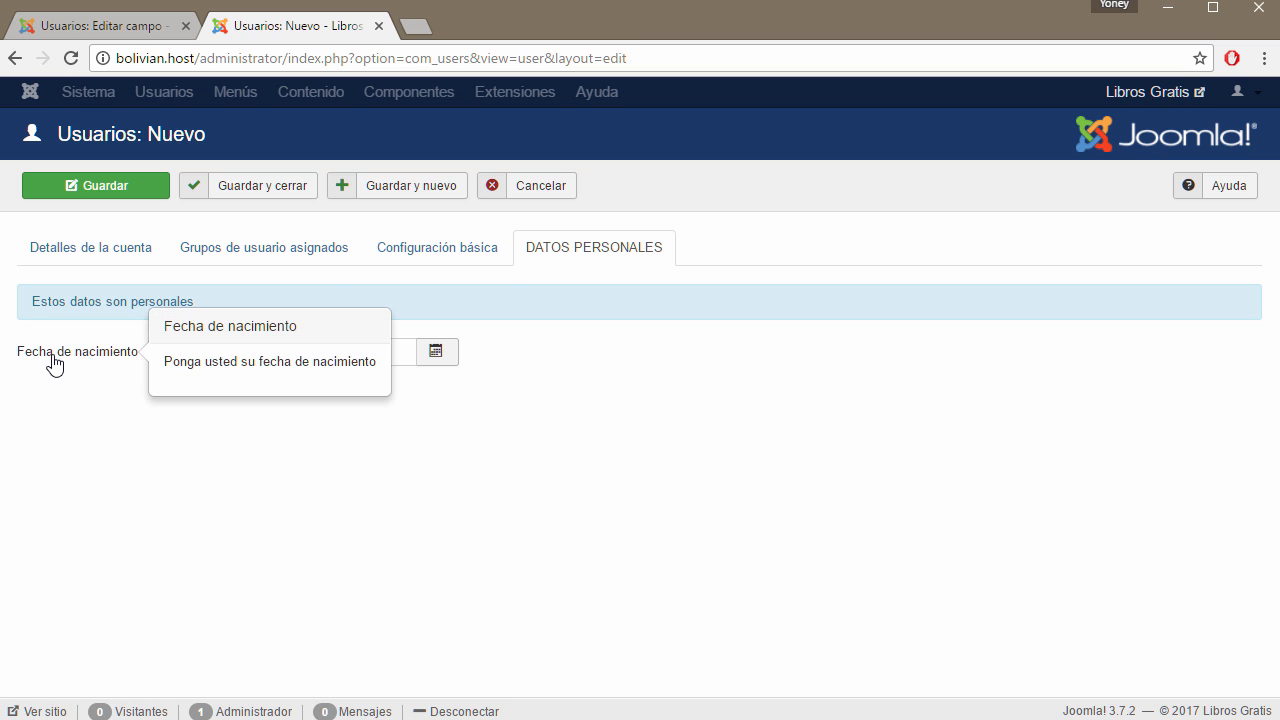
pyautogui.click(442, 358)
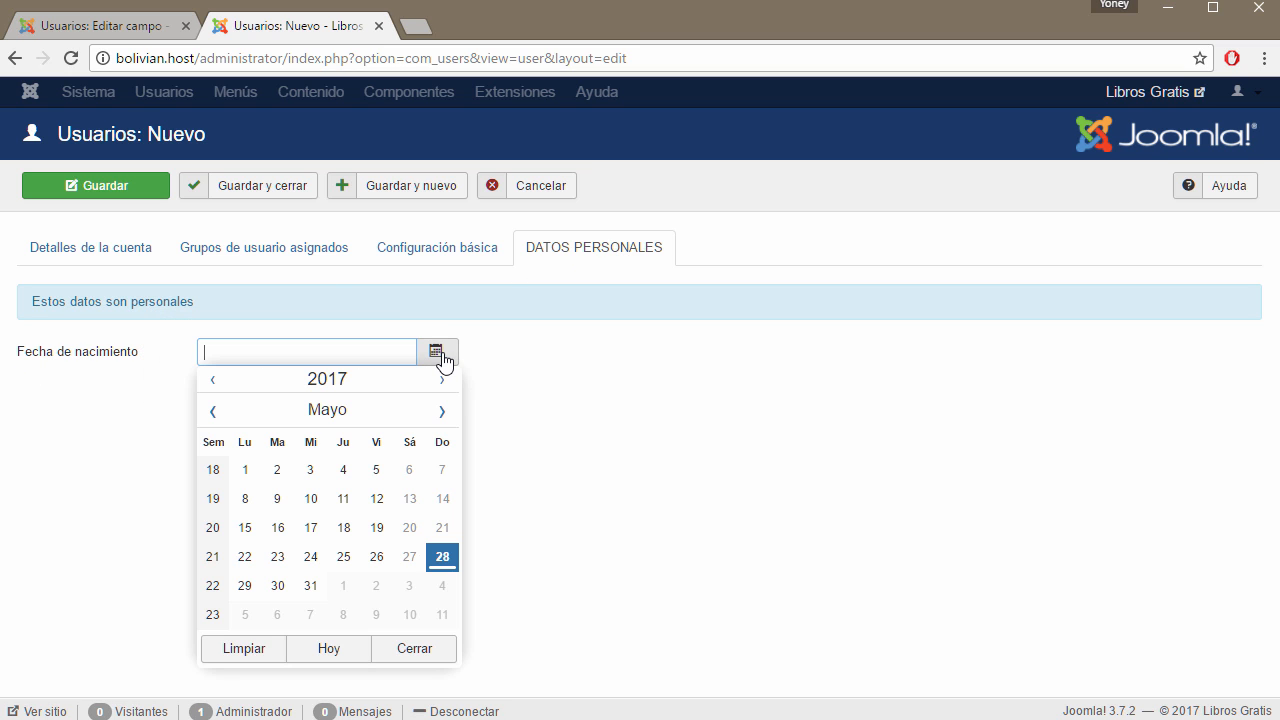
pyautogui.click(211, 380)
pyautogui.click(211, 380)
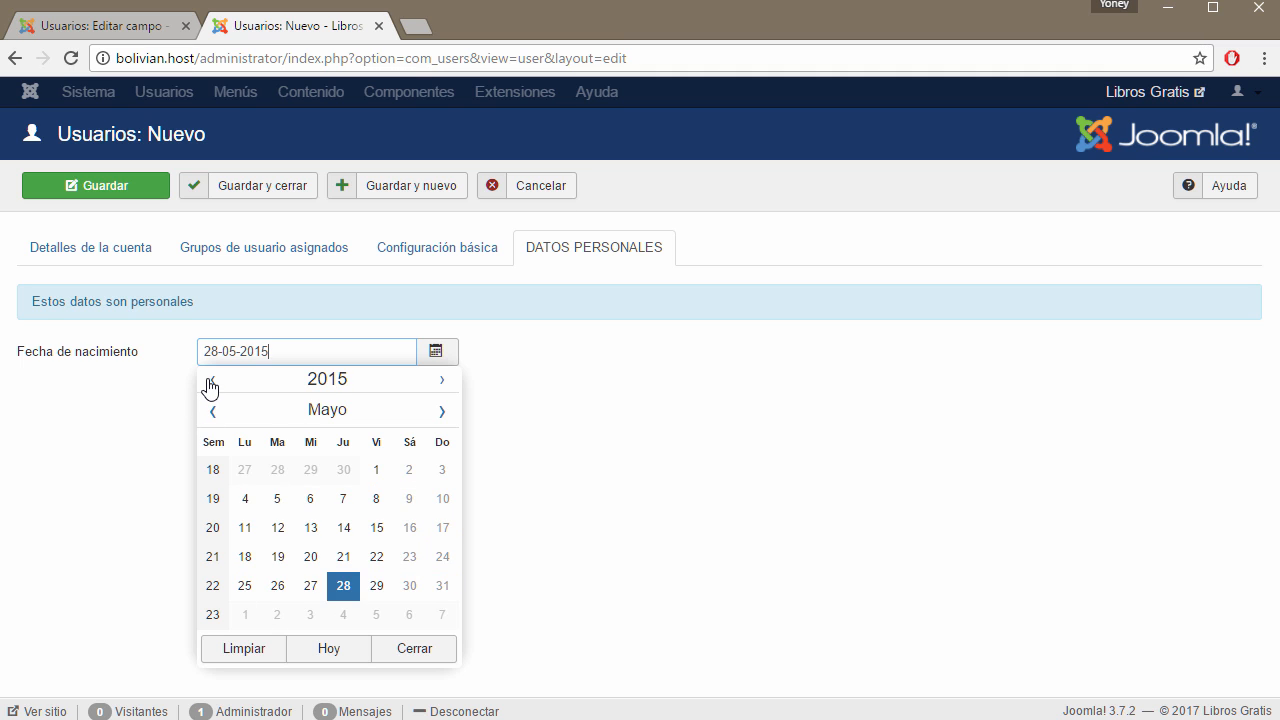
pyautogui.click(211, 380)
pyautogui.click(211, 380)
pyautogui.click(211, 380)
pyautogui.click(211, 380)
pyautogui.click(211, 380)
pyautogui.click(211, 380)
pyautogui.click(211, 380)
pyautogui.click(211, 380)
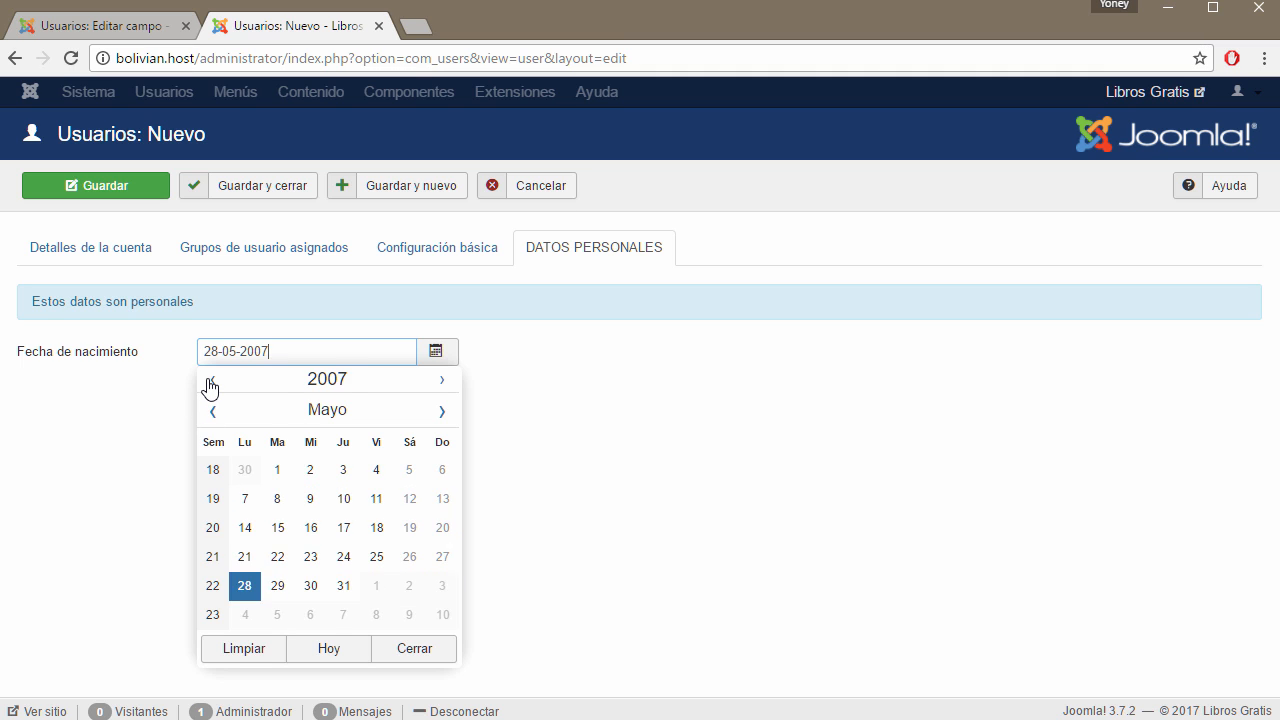
pyautogui.click(211, 380)
pyautogui.click(211, 380)
pyautogui.click(211, 380)
pyautogui.click(212, 380)
pyautogui.click(212, 380)
pyautogui.click(212, 380)
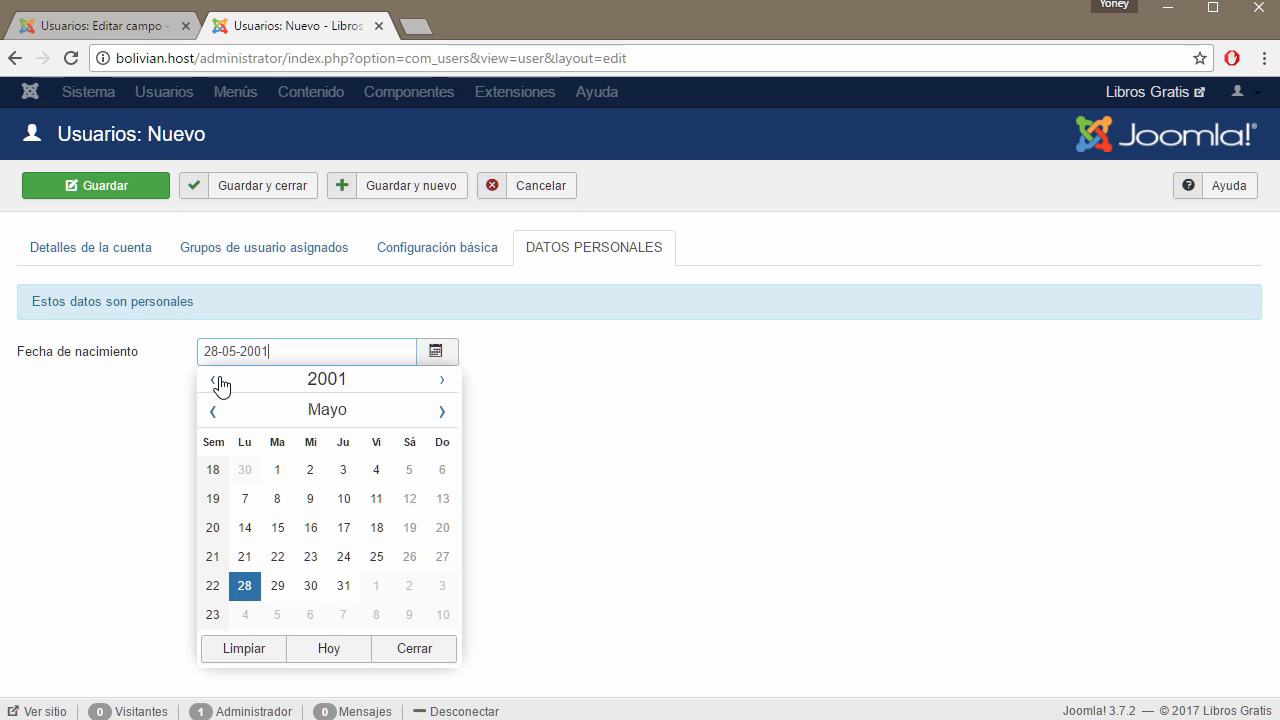
pyautogui.click(212, 380)
pyautogui.click(442, 412)
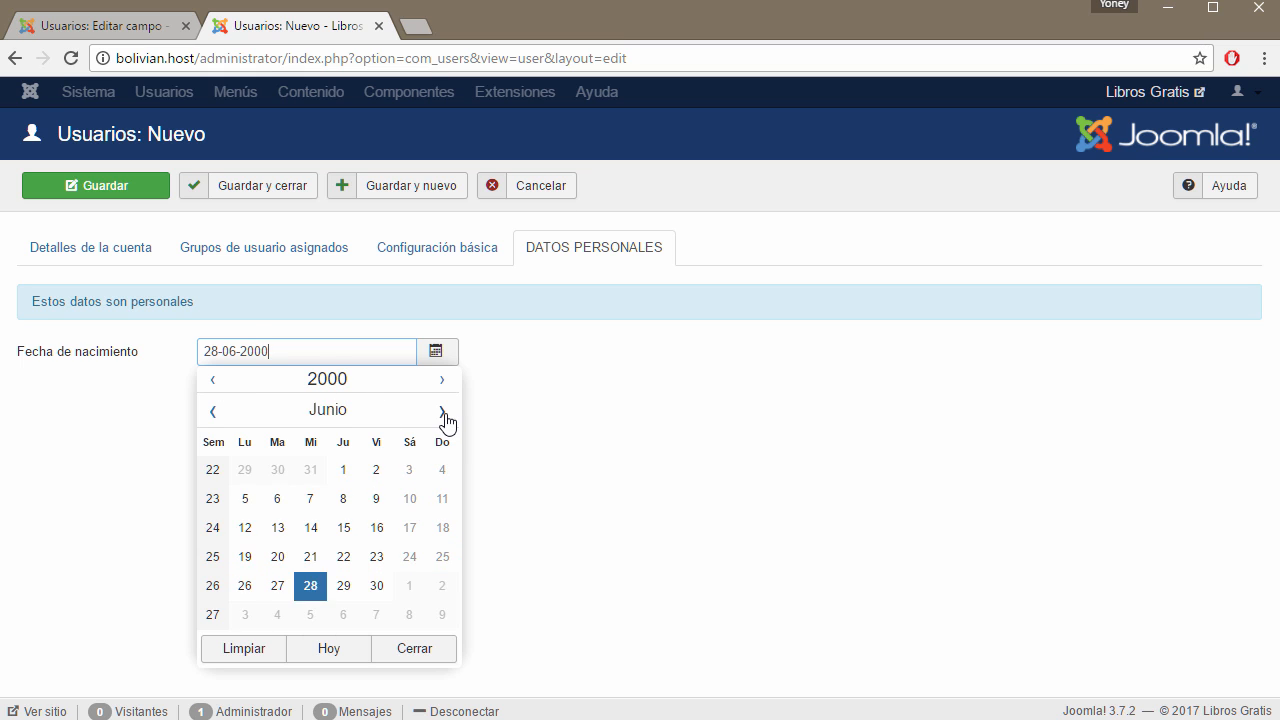
pyautogui.click(442, 412)
pyautogui.click(442, 412)
pyautogui.click(442, 412)
pyautogui.click(312, 526)
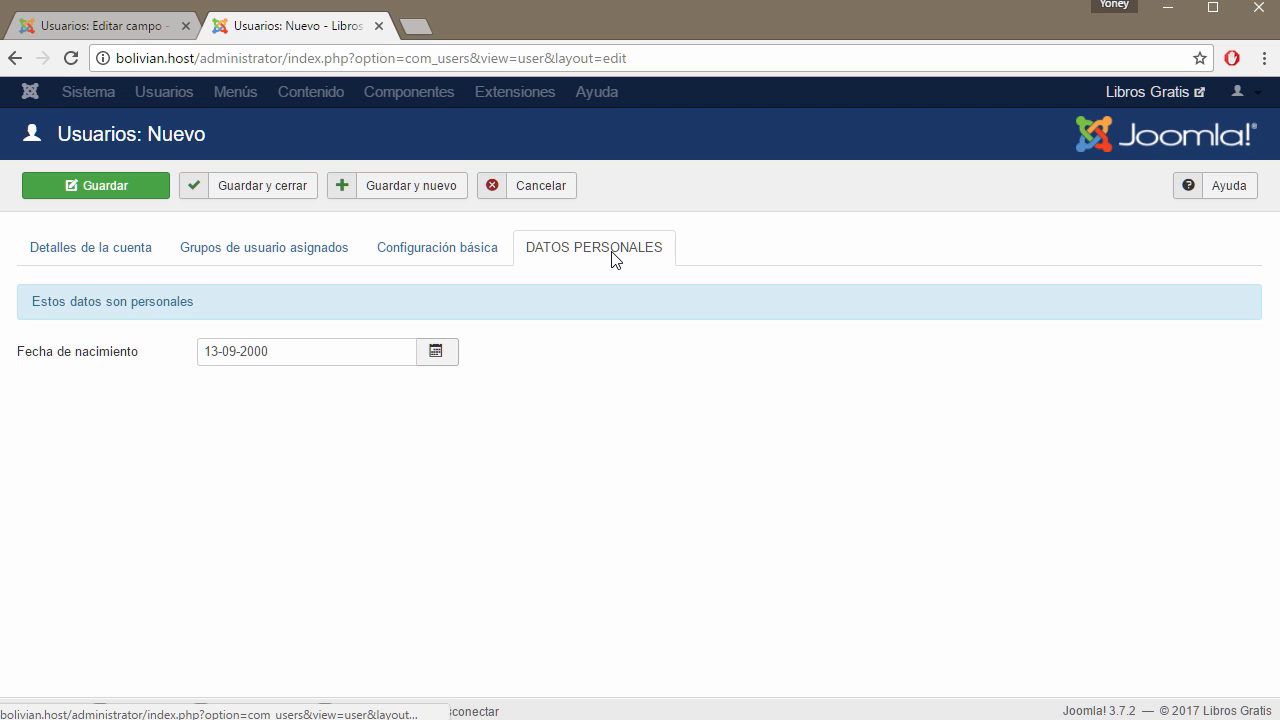
# Open the public site's account registration form and examine its DATOS PERSONALES section
pyautogui.click(1200, 93)
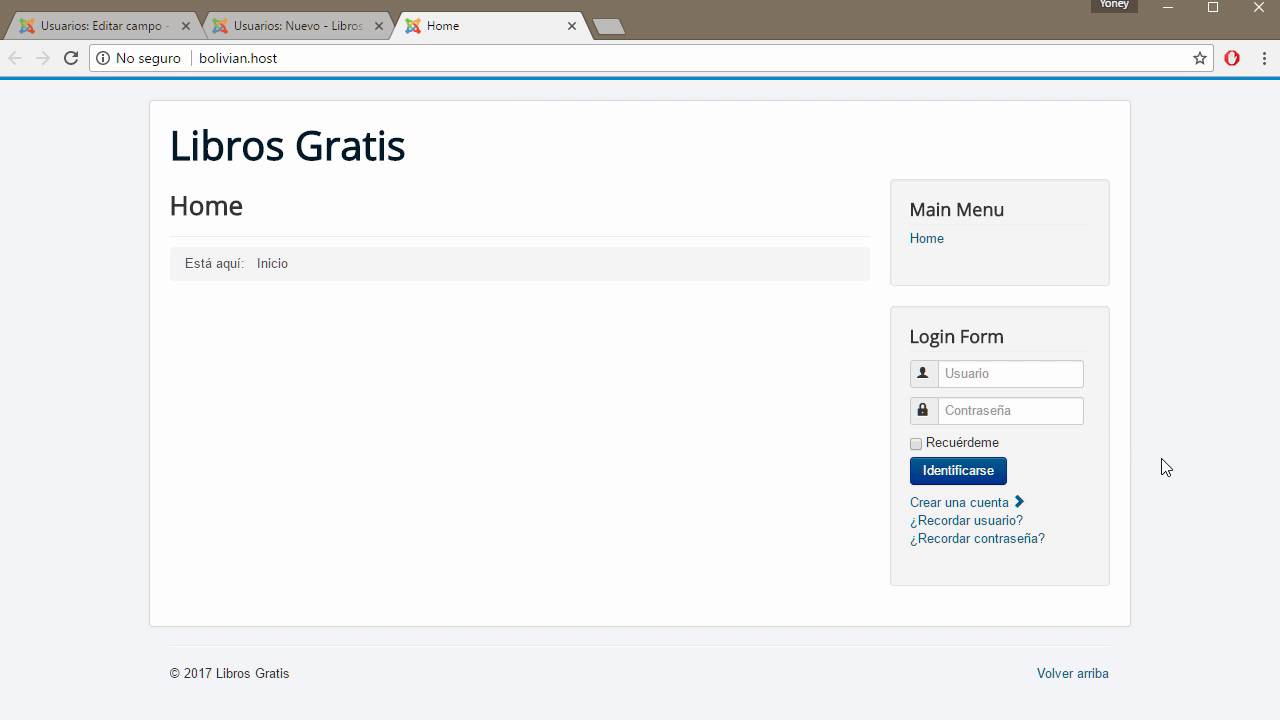
pyautogui.click(978, 510)
pyautogui.scroll(-3, 622, 457)
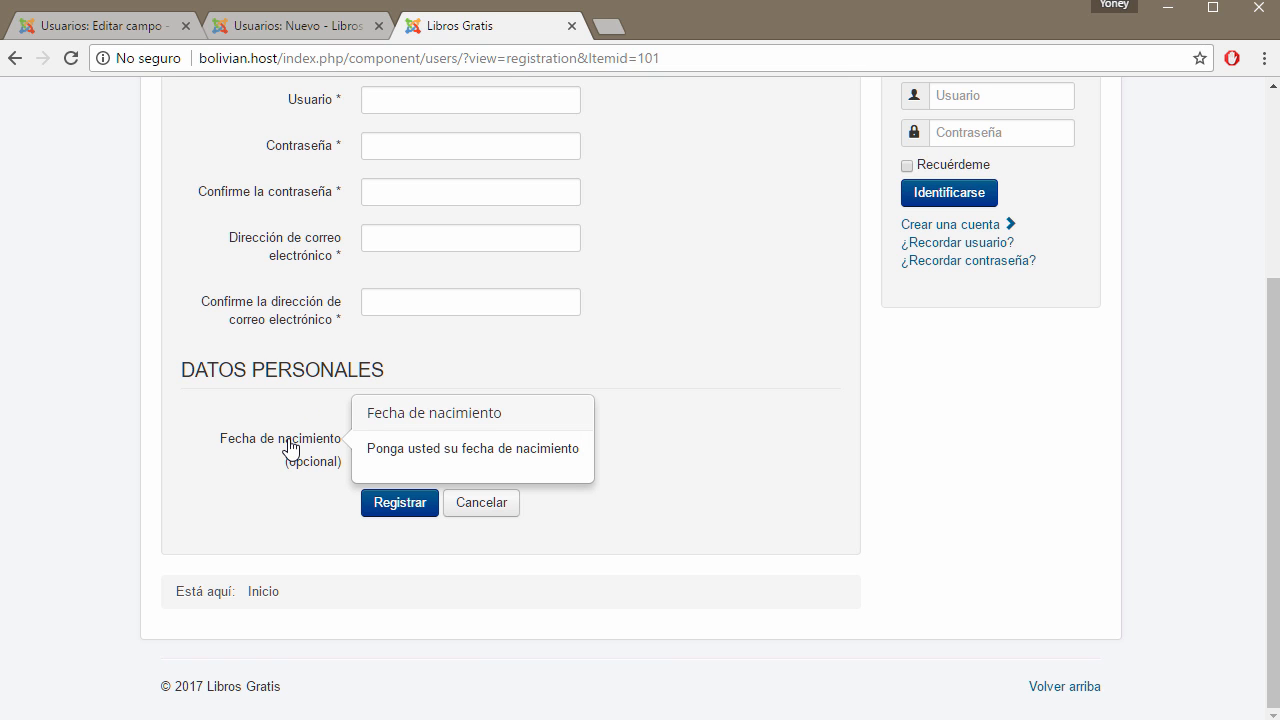
# Compare the title in the field's settings with its label in the public registration form
pyautogui.click(110, 26)
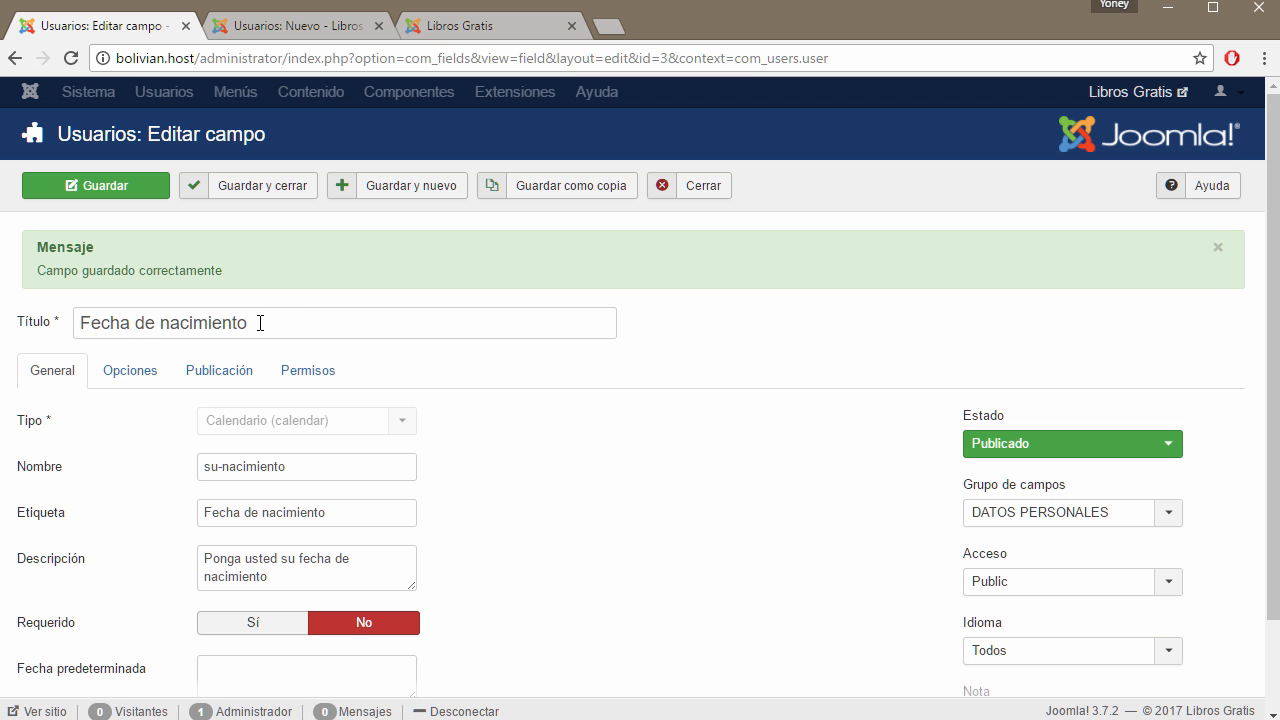
pyautogui.moveTo(258, 323); pyautogui.dragTo(80, 324)
pyautogui.click(470, 26)
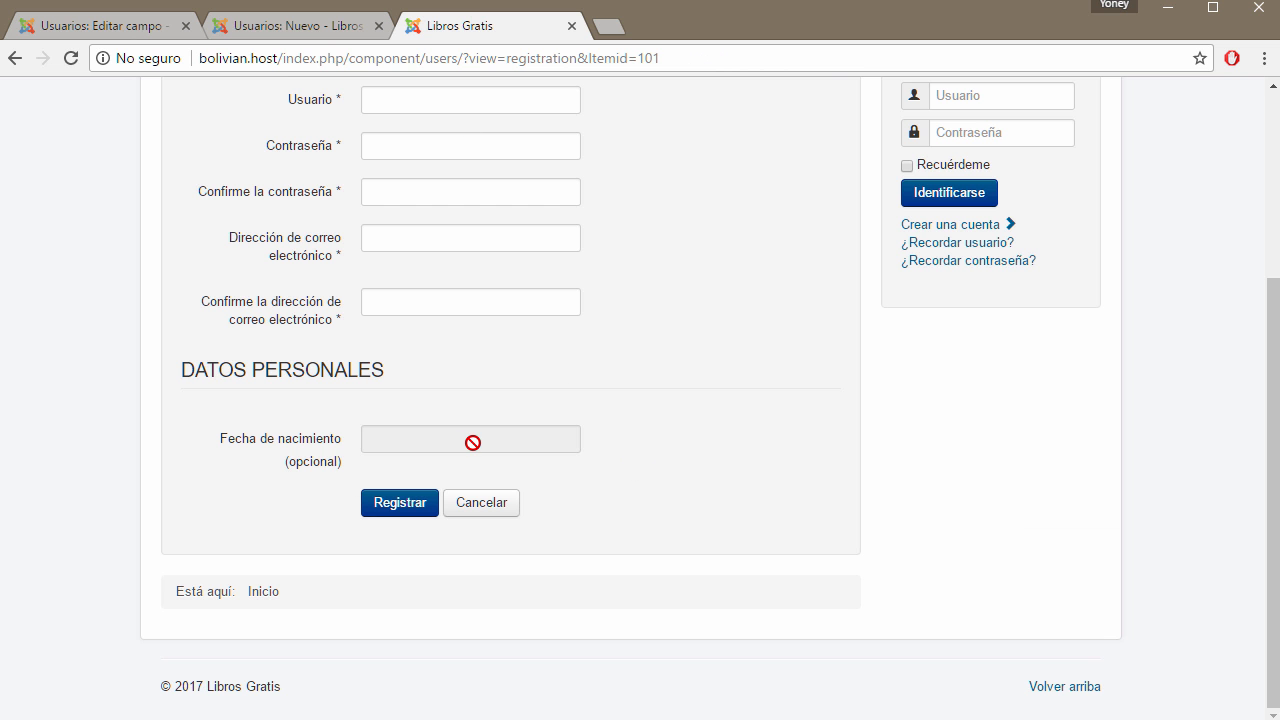
pyautogui.moveTo(332, 447)
pyautogui.scroll(2, 473, 157)
pyautogui.scroll(-2, 521, 402)
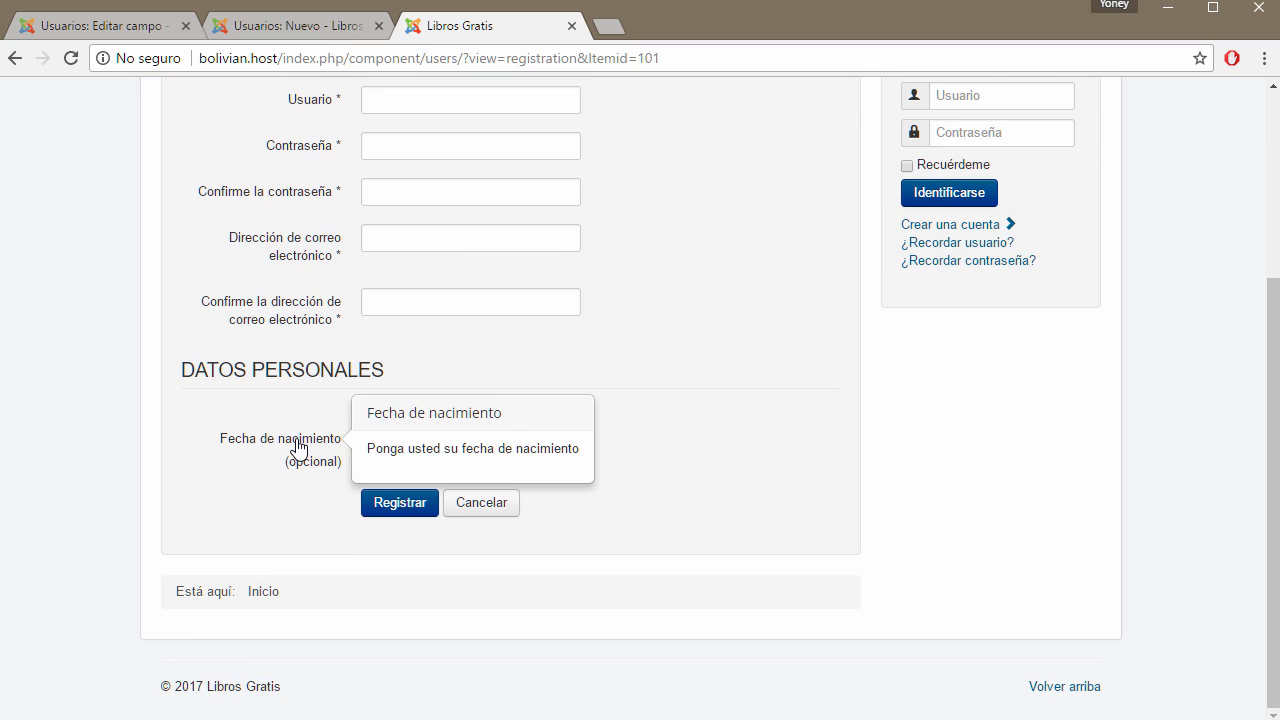
# Compare the Descripción in the field's settings with the registration form's hint, and look over the form
pyautogui.click(130, 32)
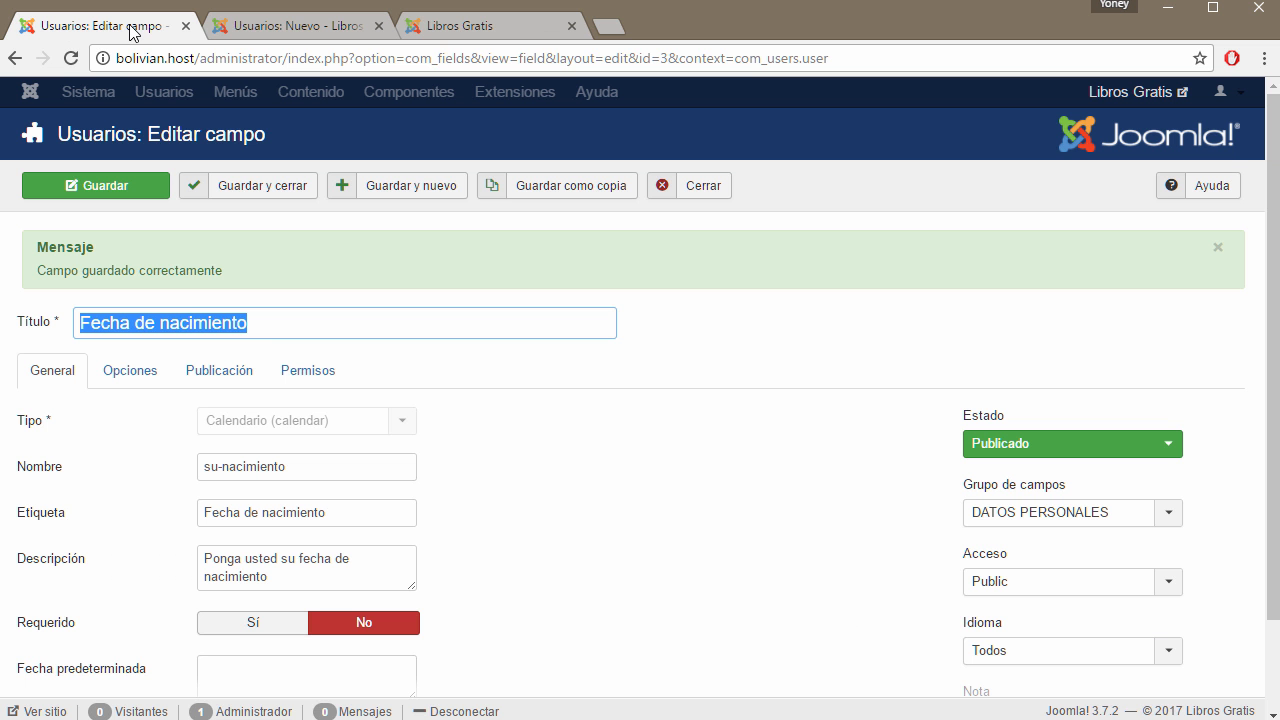
pyautogui.scroll(-2, 481, 515)
pyautogui.moveTo(298, 466); pyautogui.dragTo(171, 441)
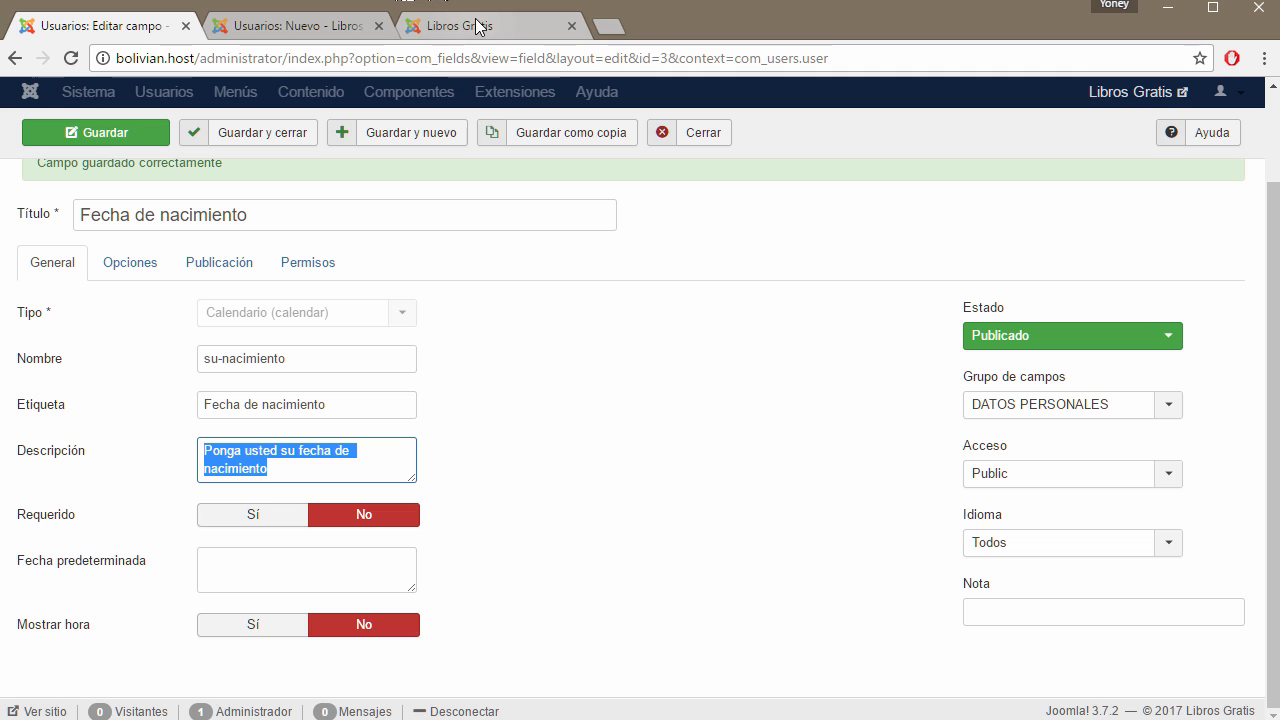
pyautogui.click(540, 24)
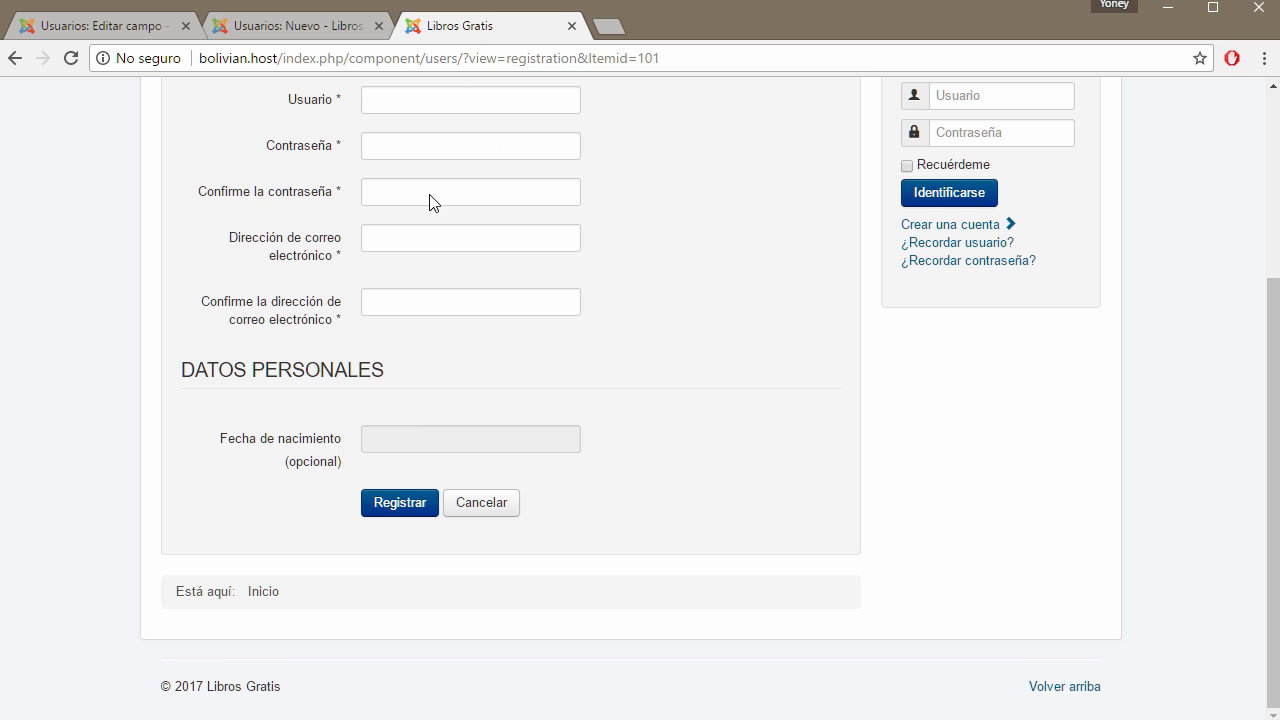
pyautogui.scroll(2, 471, 308)
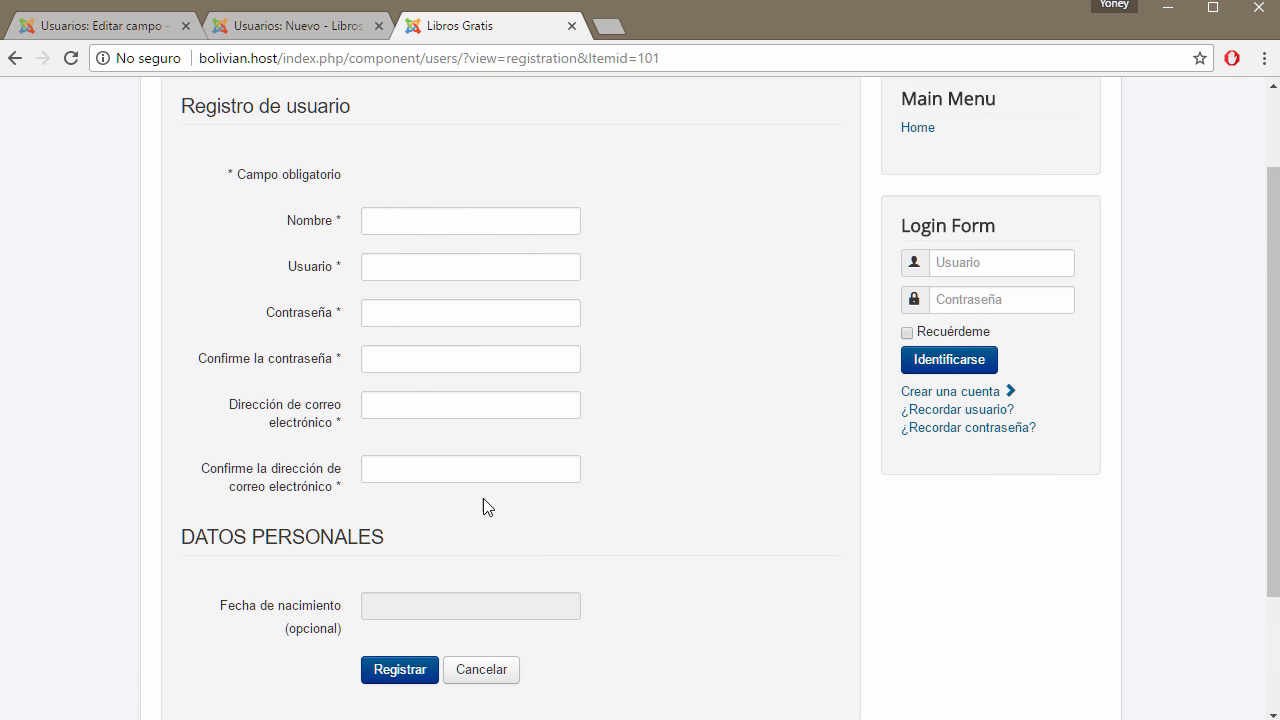
pyautogui.scroll(-2, 569, 494)
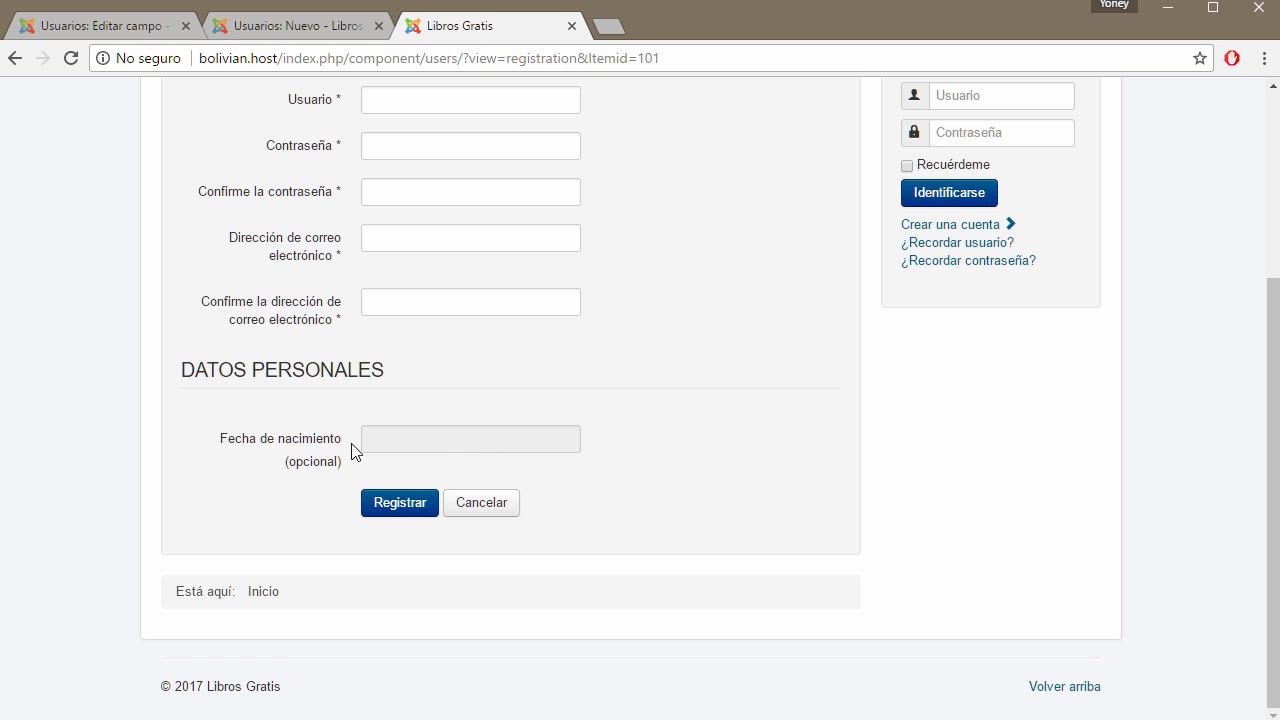
# Make the Fecha de nacimiento field required by setting Requerido to Sí, and save it
pyautogui.click(129, 27)
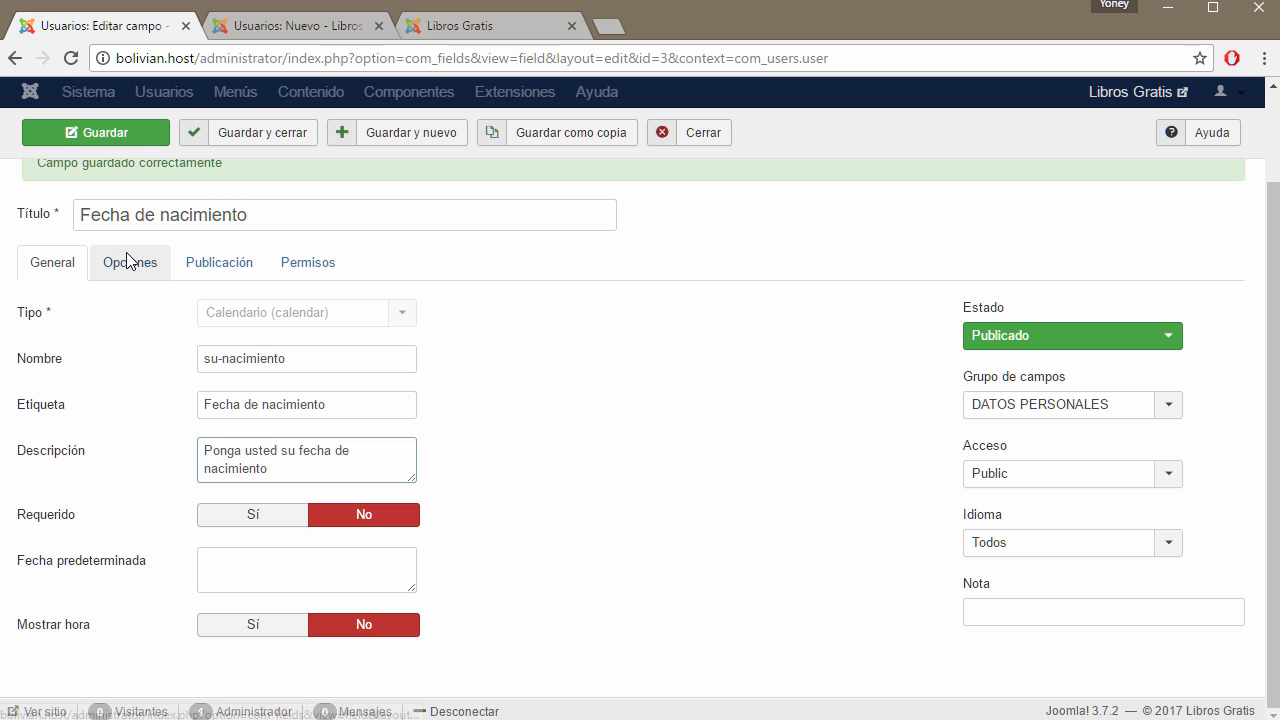
pyautogui.click(127, 260)
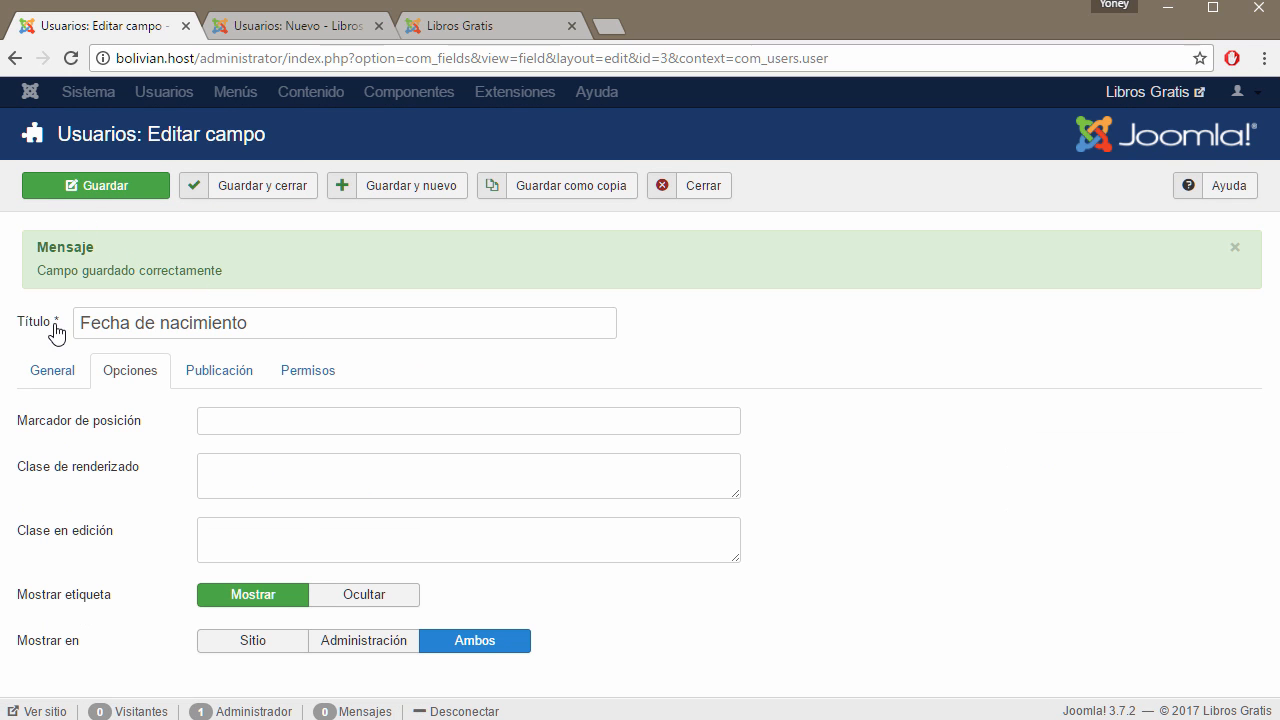
pyautogui.click(52, 369)
pyautogui.scroll(-1, 651, 370)
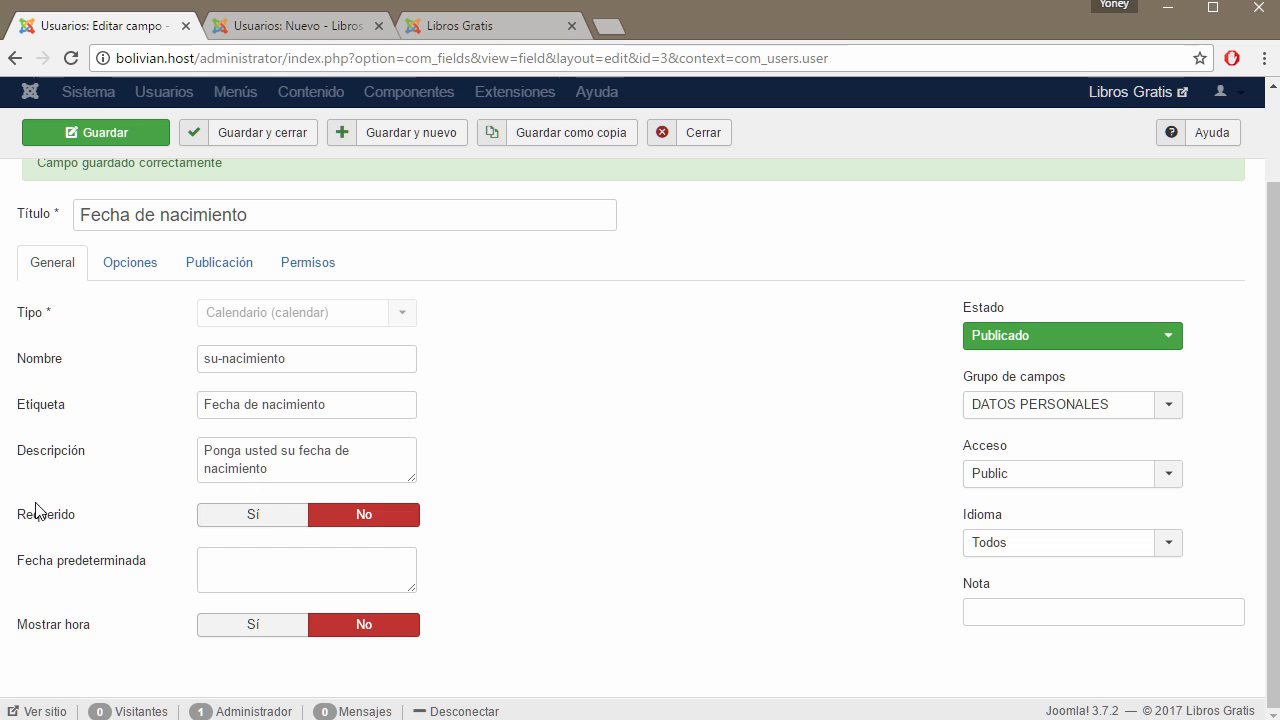
pyautogui.click(252, 516)
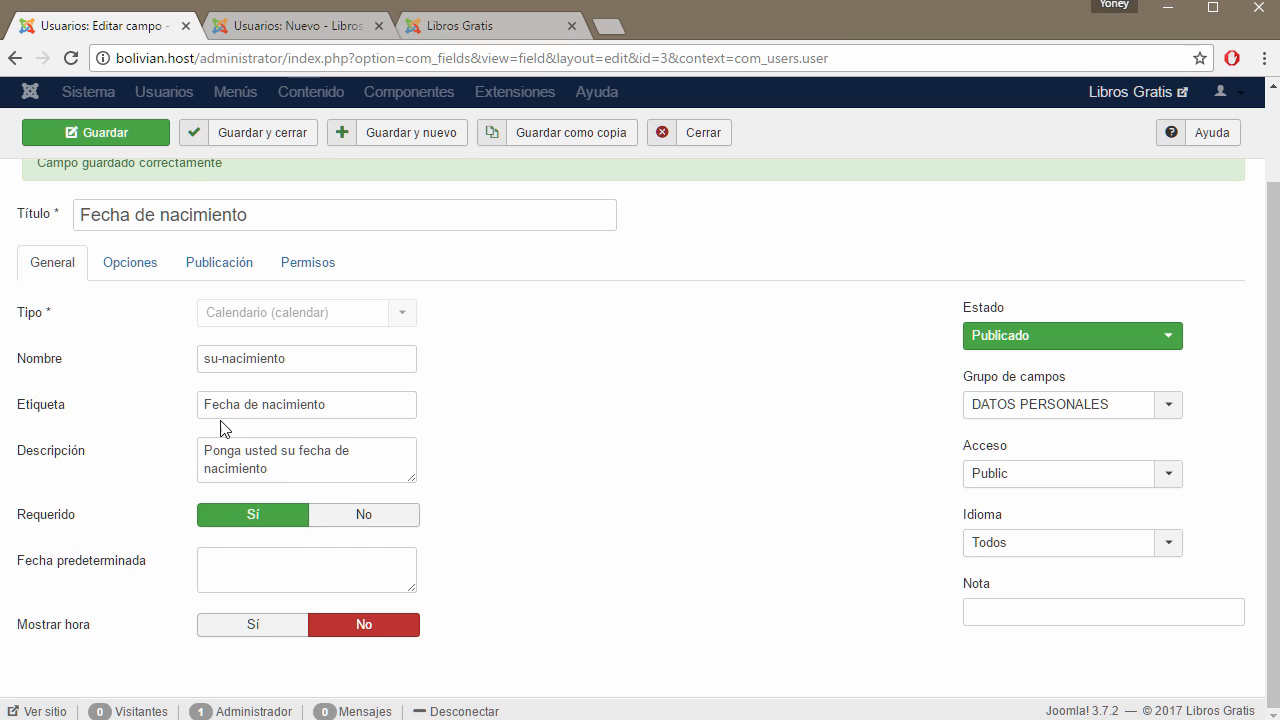
pyautogui.click(122, 140)
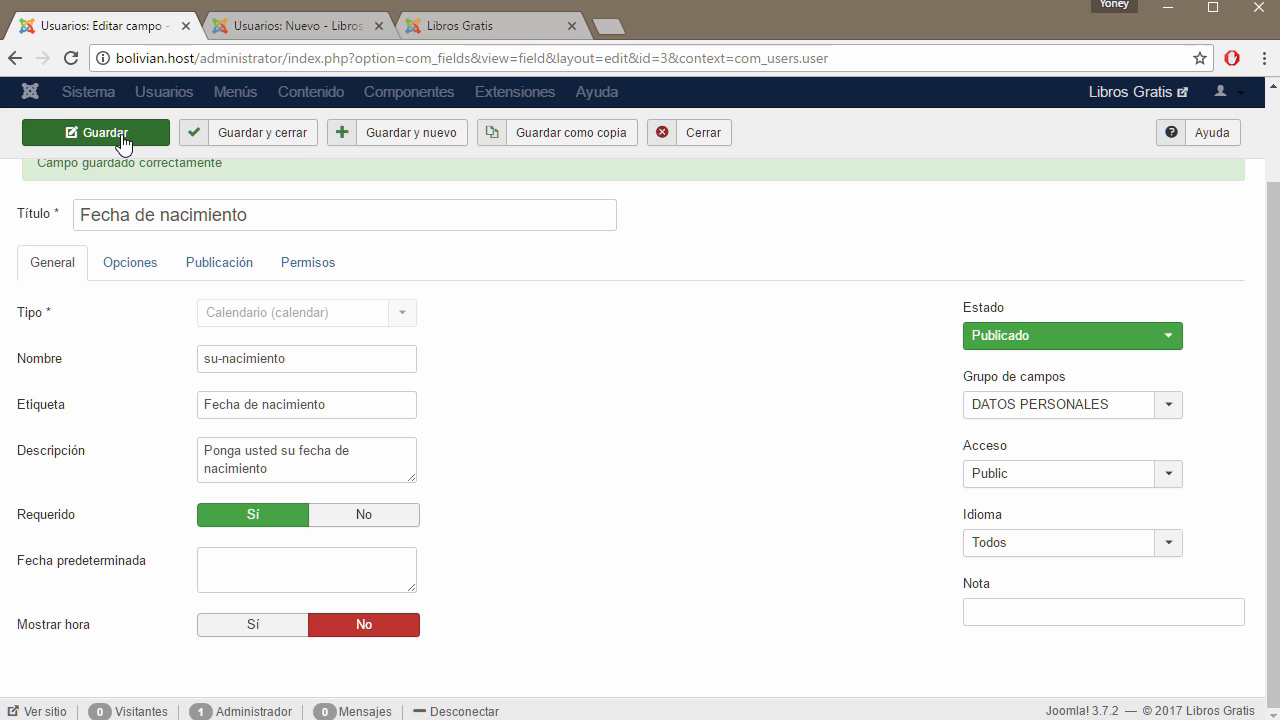
# Reload the public registration form, check how Fecha de nacimiento is marked, and return to the field's settings
pyautogui.click(520, 28)
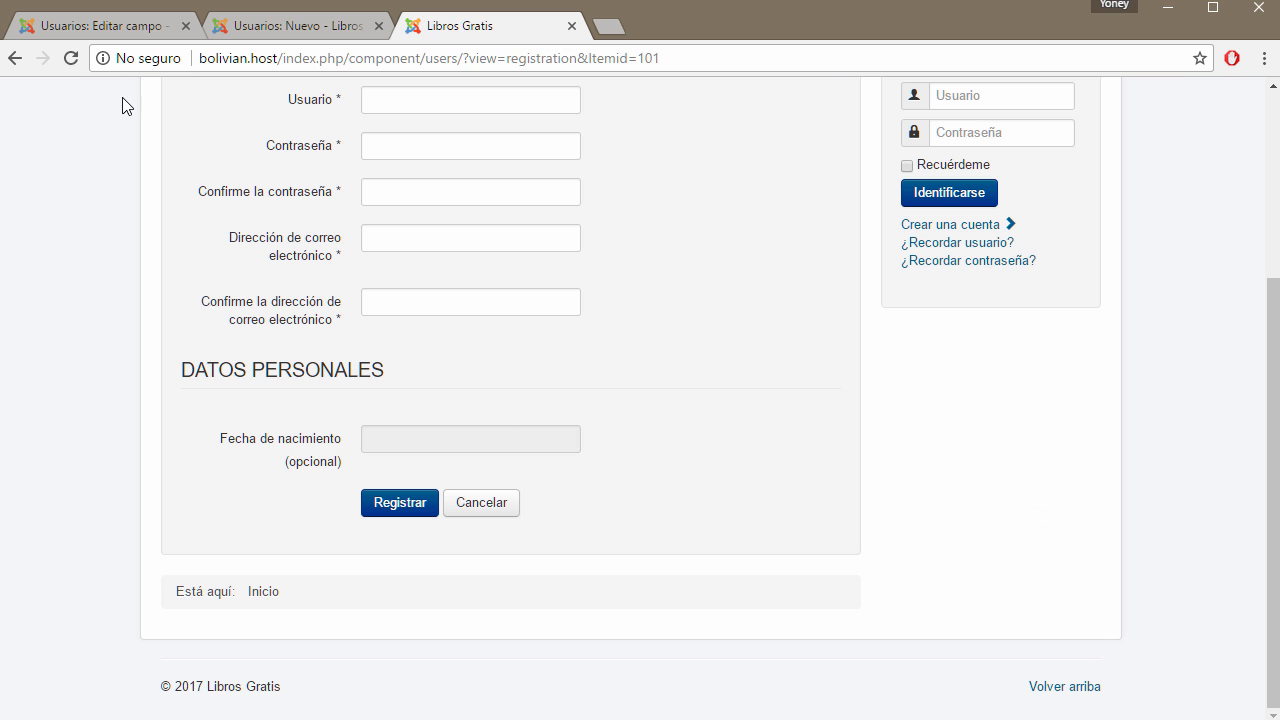
pyautogui.click(70, 58)
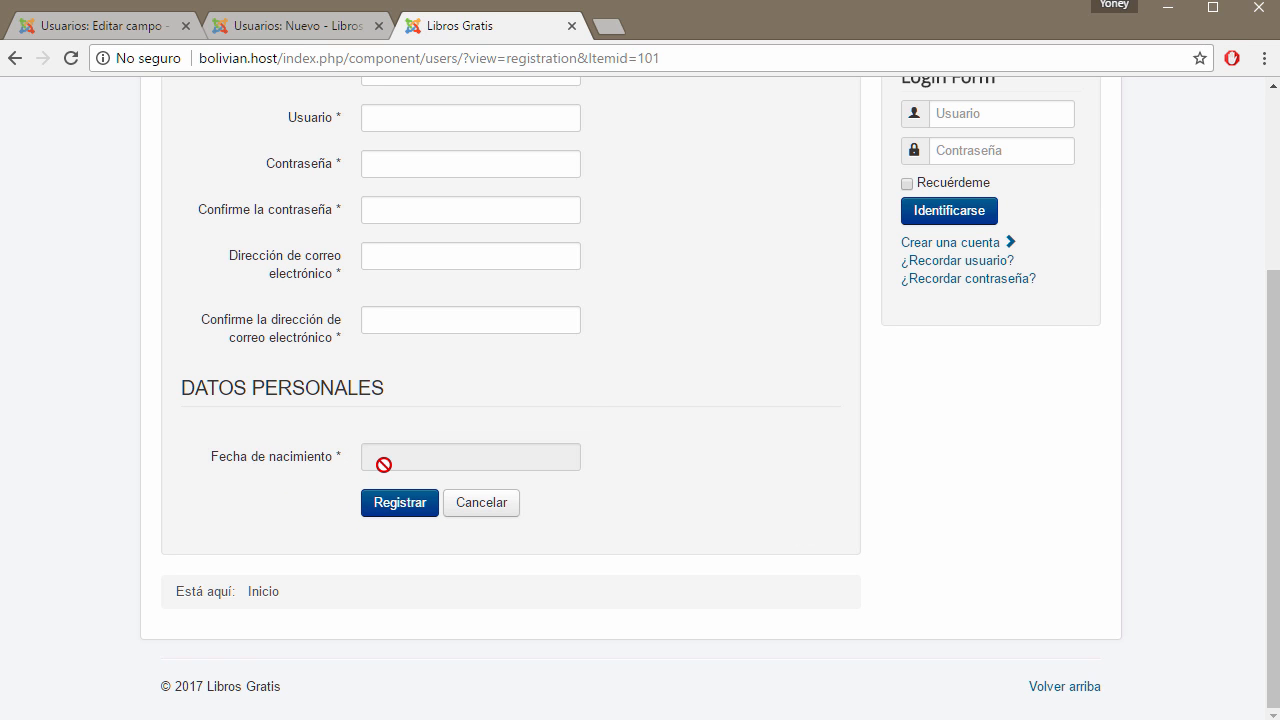
pyautogui.scroll(3, 445, 265)
pyautogui.scroll(-3, 440, 277)
pyautogui.click(101, 30)
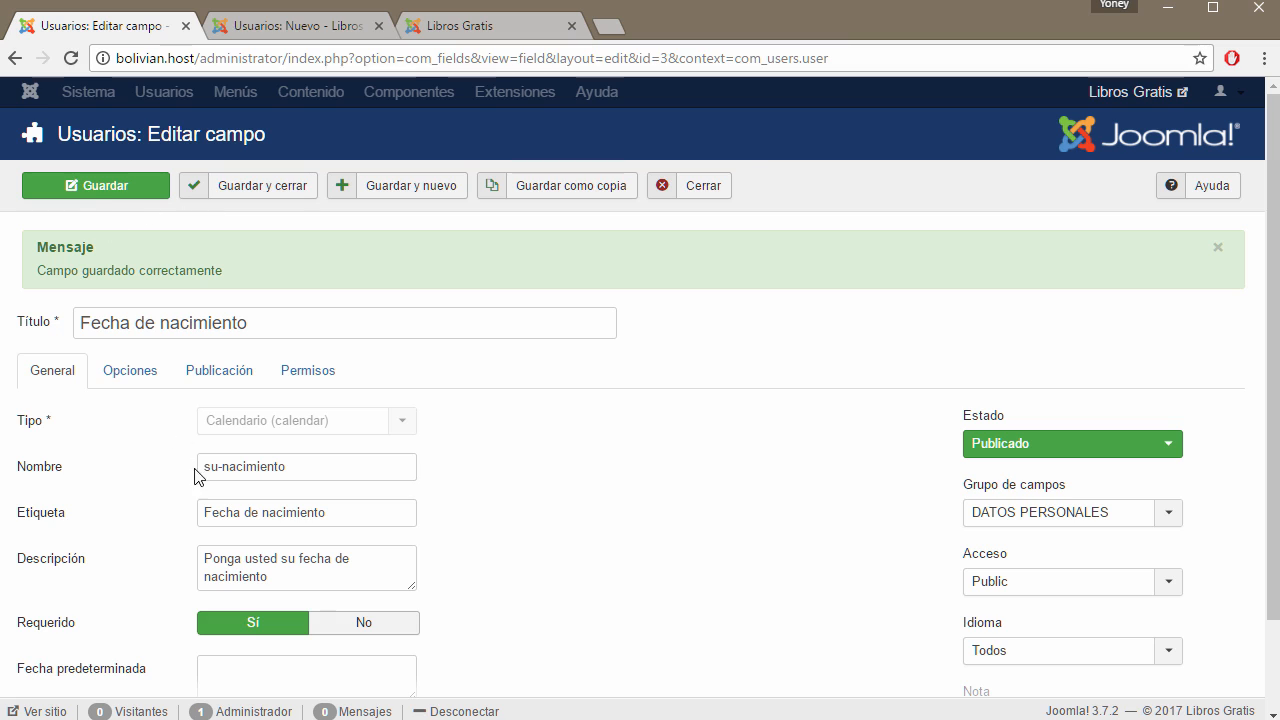
# Set Requerido to No for the Fecha de nacimiento field, save it, and start a new field
pyautogui.click(366, 624)
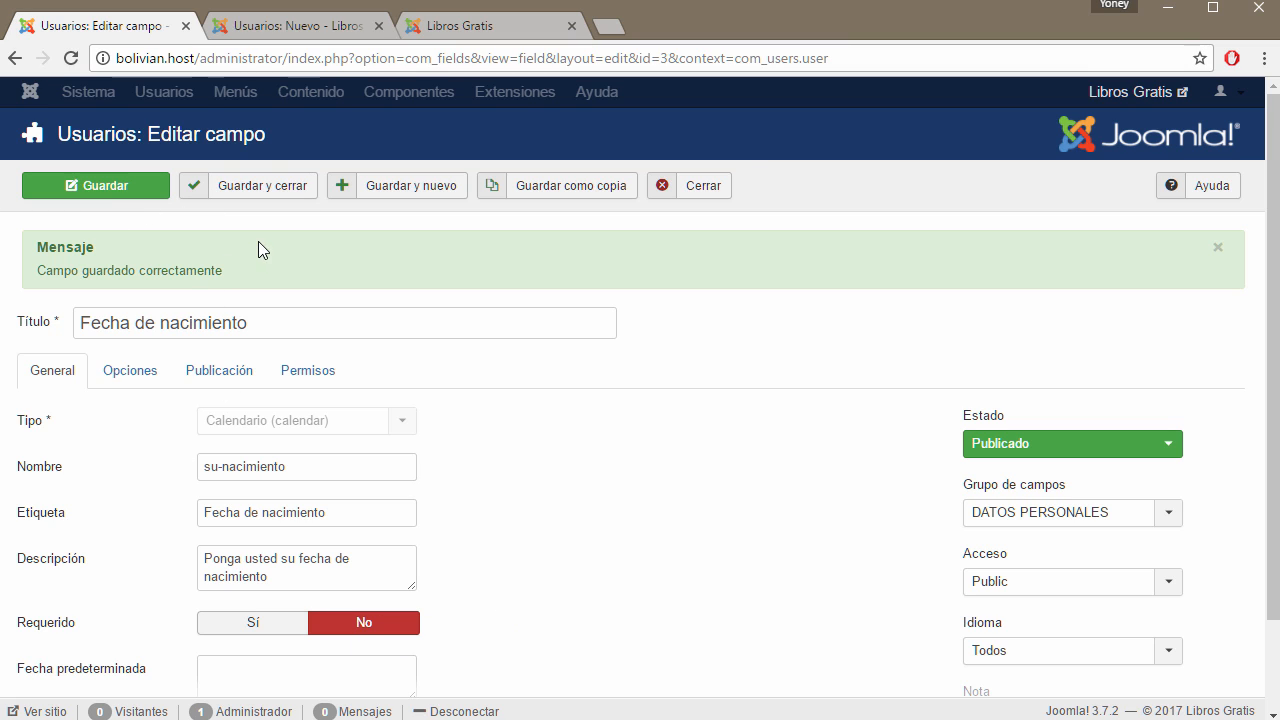
pyautogui.click(385, 186)
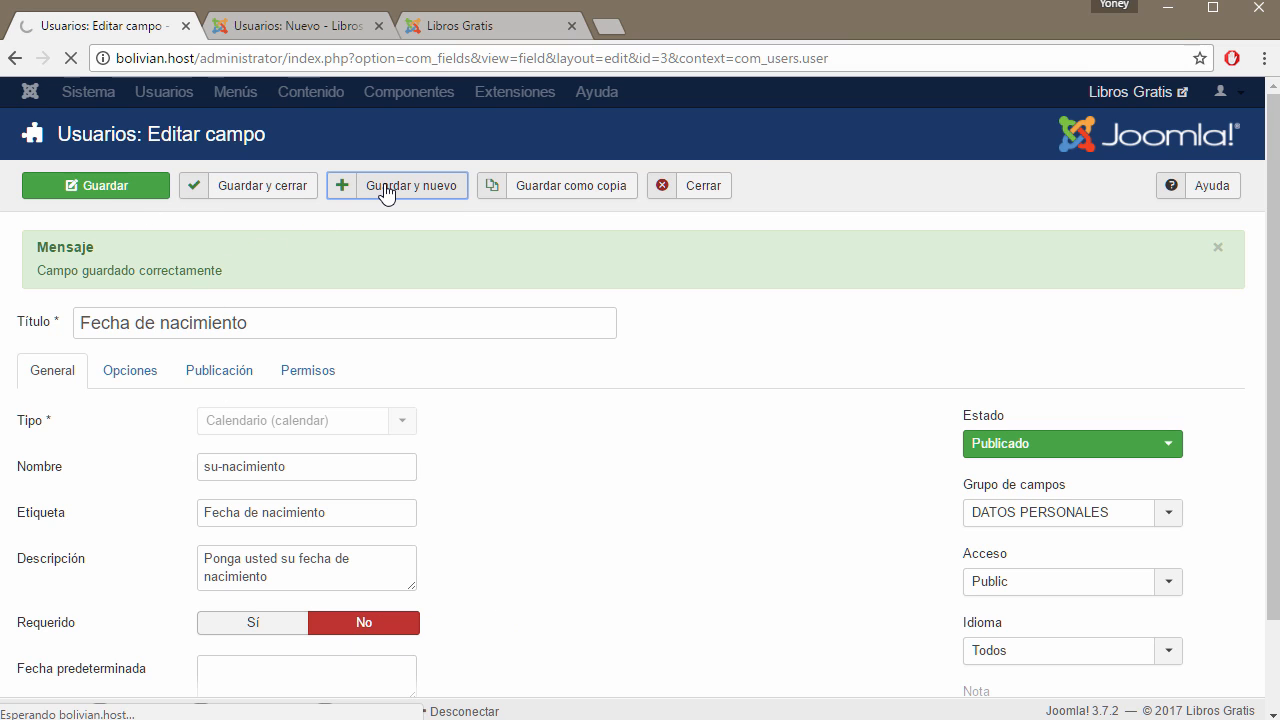
# Title the new field Sus pasatiempos and set its type to Casillas de selección (checkboxes)
pyautogui.click(183, 323)
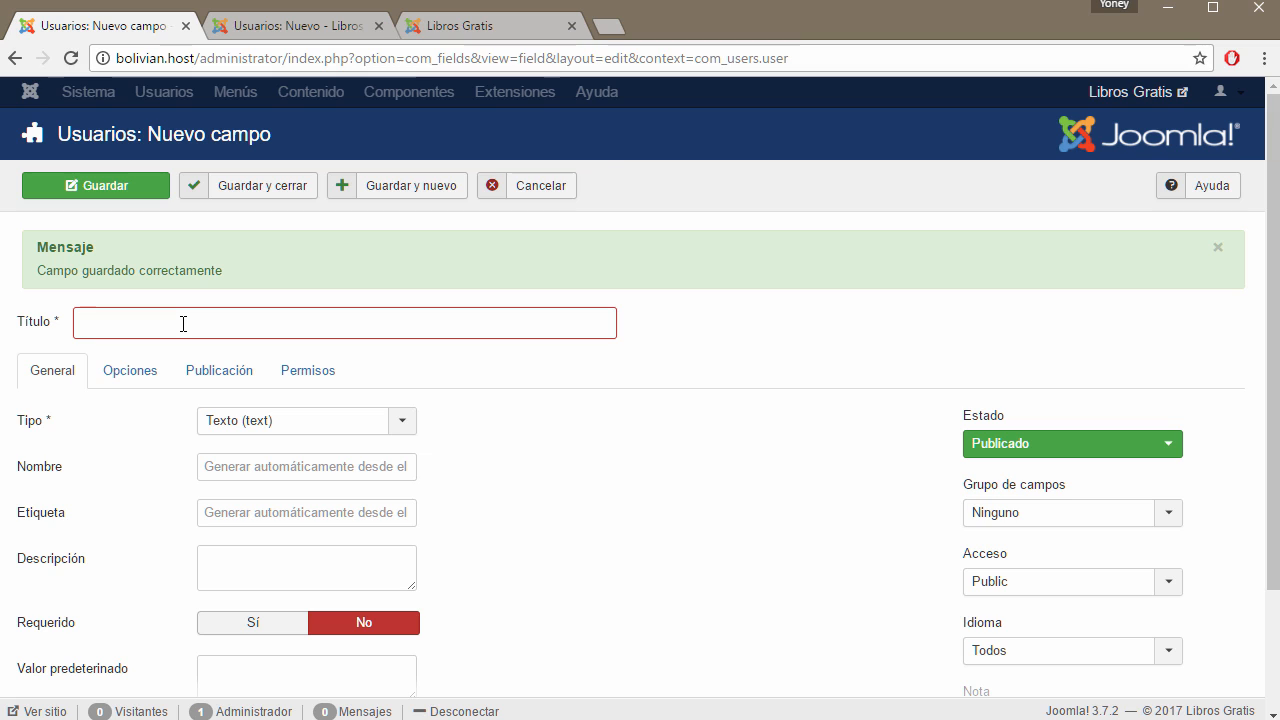
pyautogui.write('Sus pasatiempos')
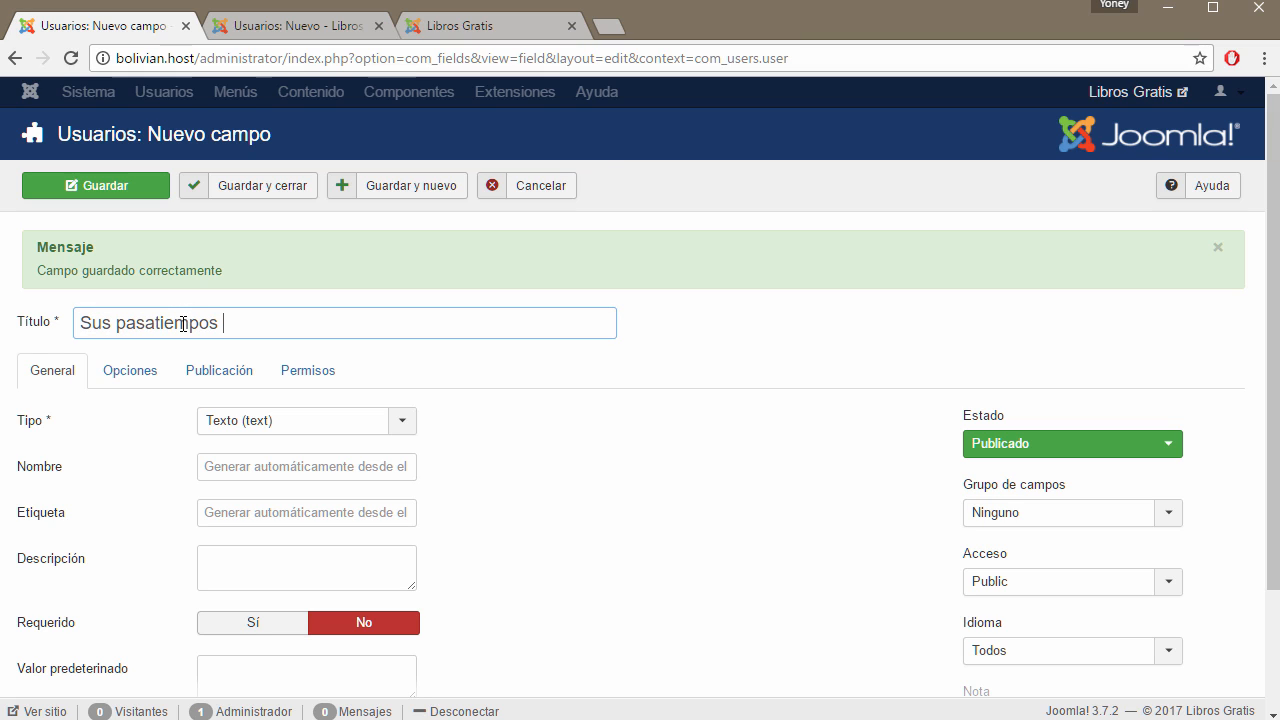
pyautogui.click(395, 420)
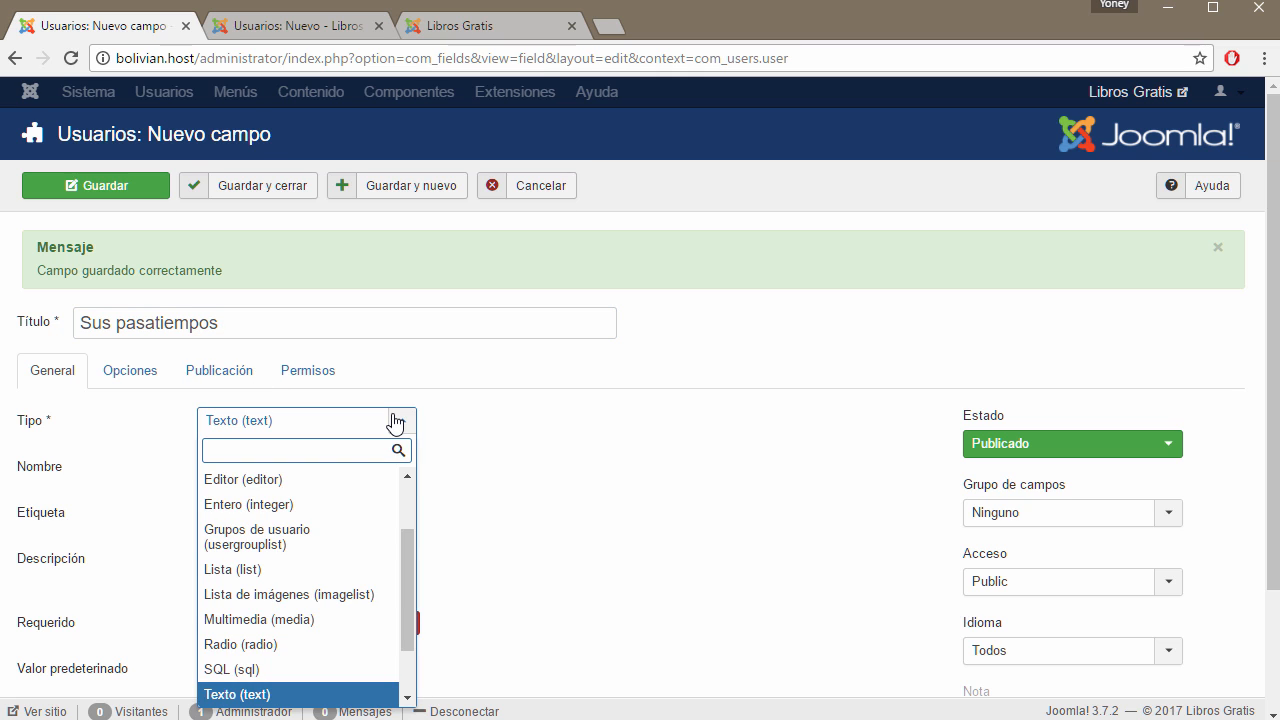
pyautogui.scroll(2, 365, 532)
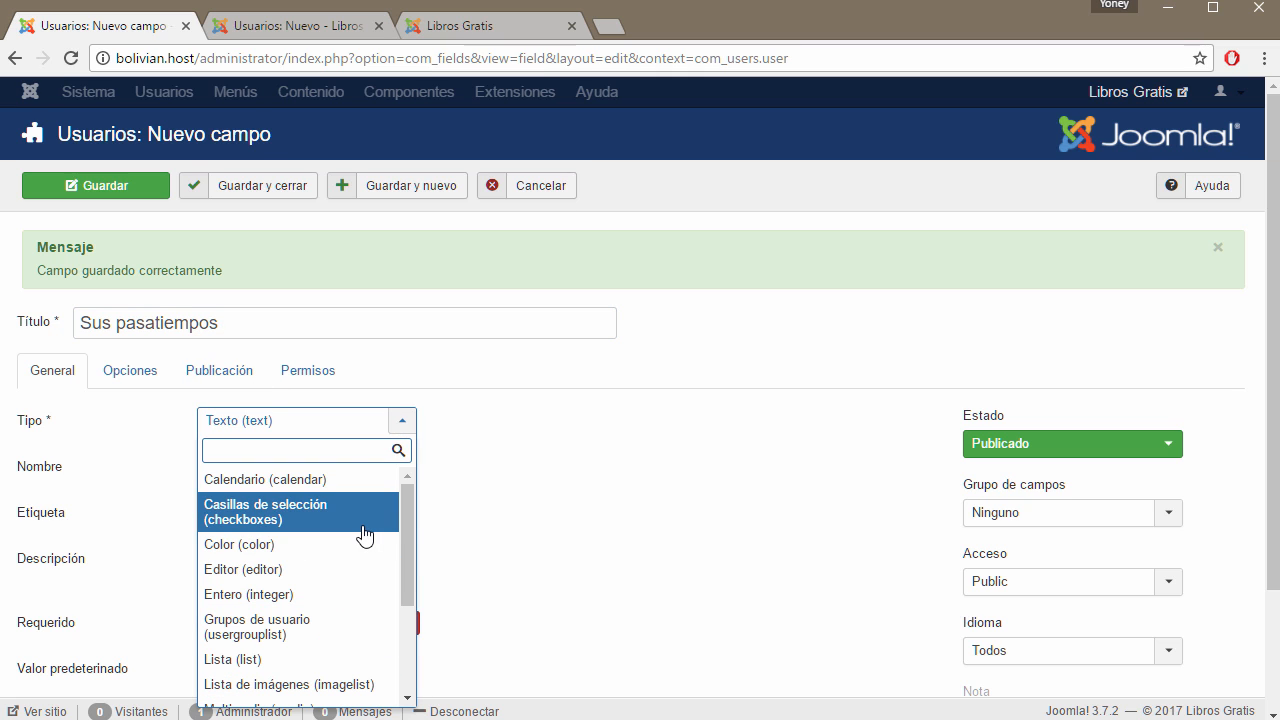
pyautogui.click(565, 431)
pyautogui.click(403, 424)
pyautogui.scroll(5, 320, 551)
pyautogui.click(249, 514)
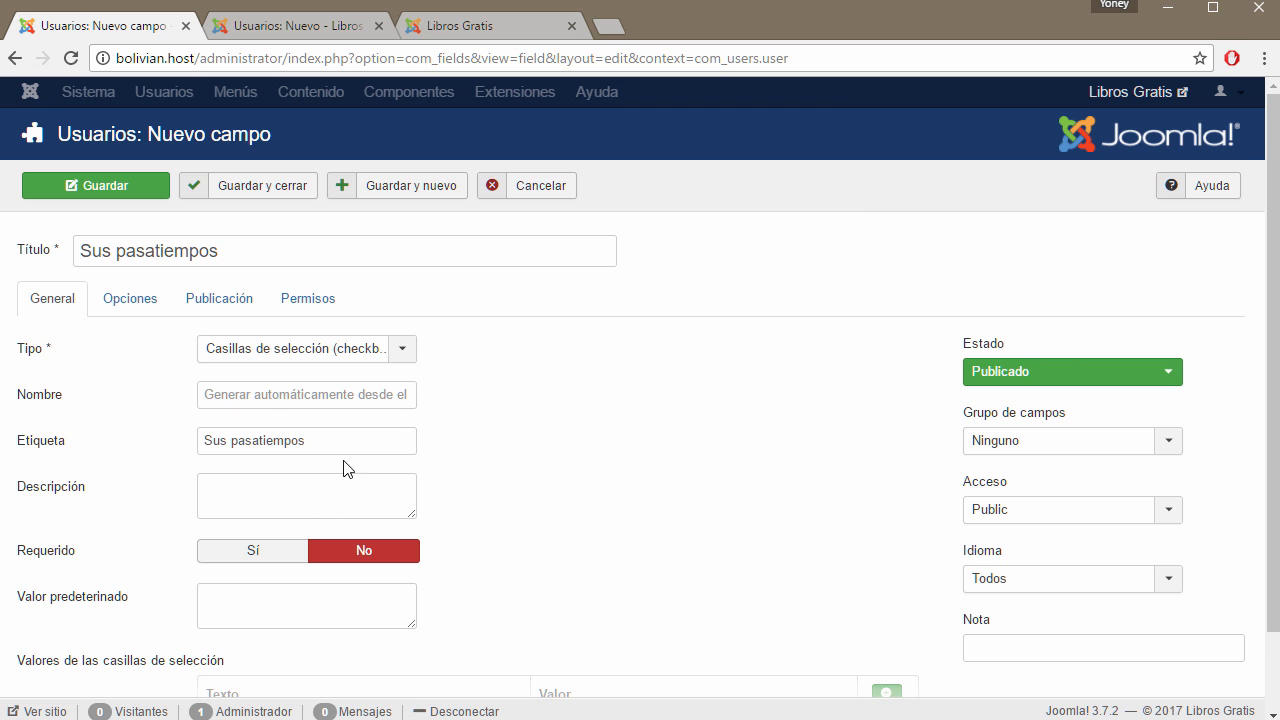
# Set the field's Nombre to Pasatiempos and its Descripción to "Seleccione sus pasatiempos"
pyautogui.scroll(-2, 374, 480)
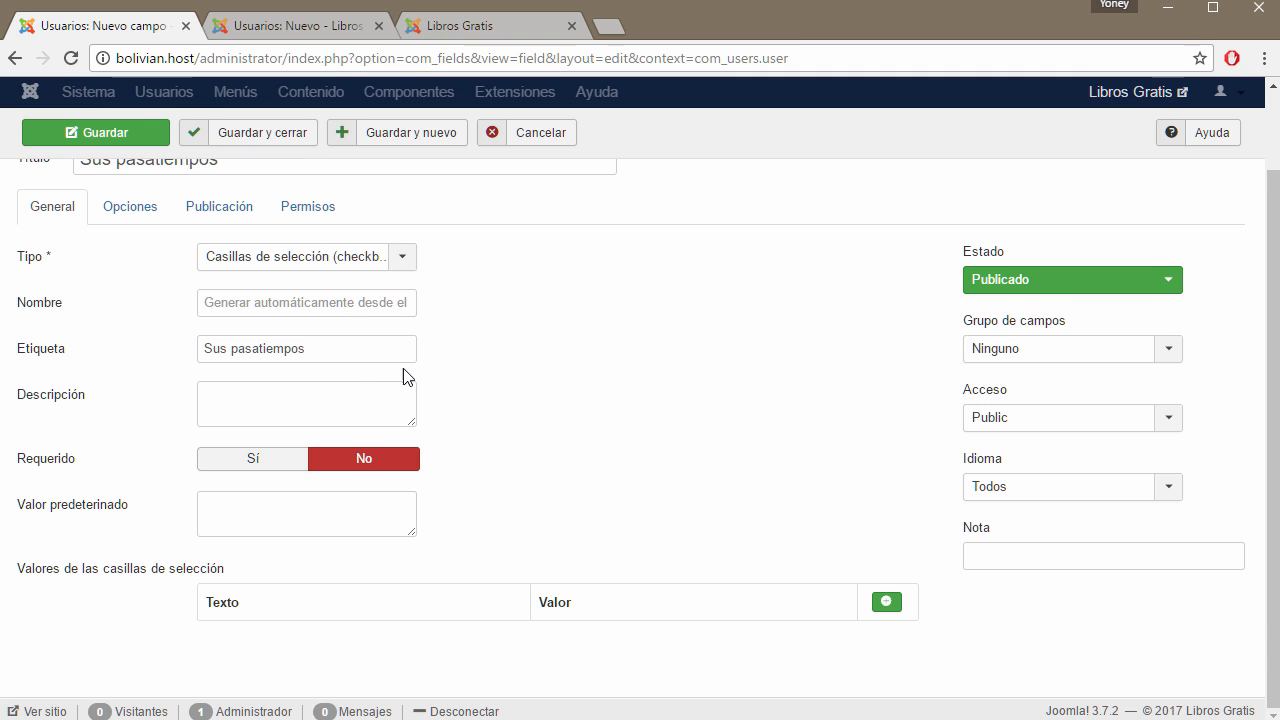
pyautogui.scroll(2, 404, 377)
pyautogui.moveTo(243, 251); pyautogui.dragTo(70, 252)
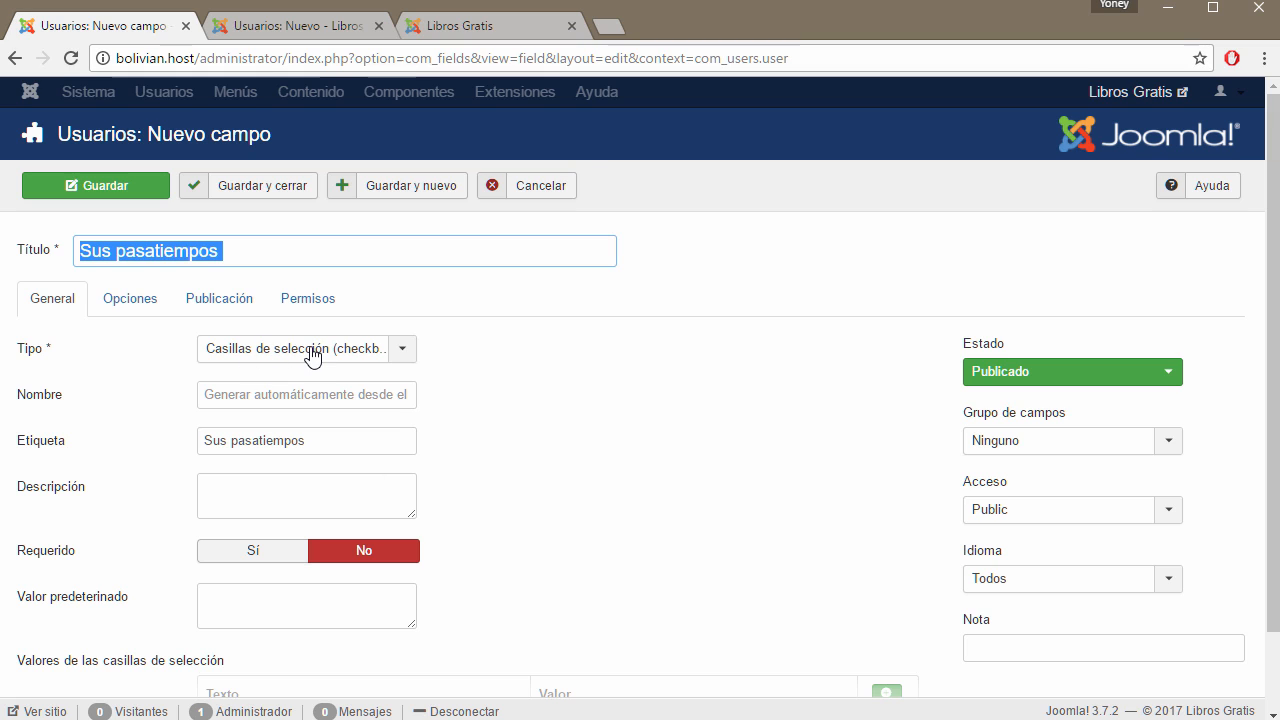
pyautogui.click(240, 400)
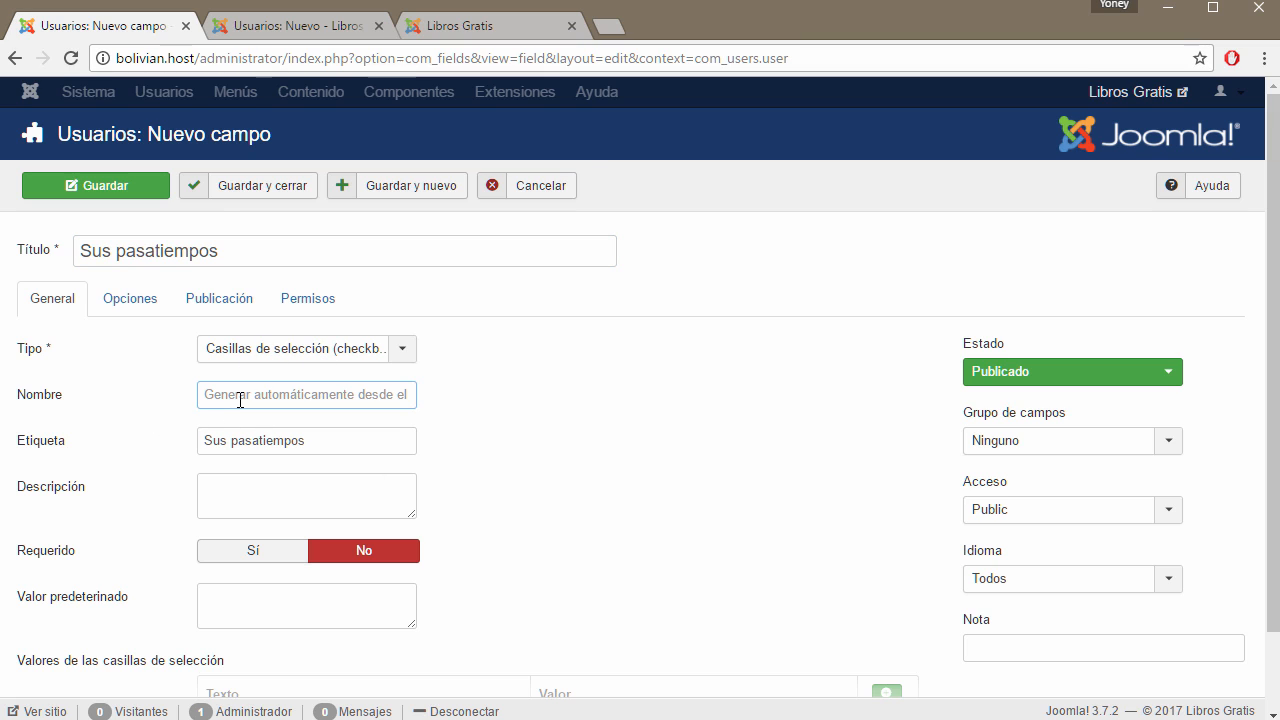
pyautogui.write('Pasatiempos')
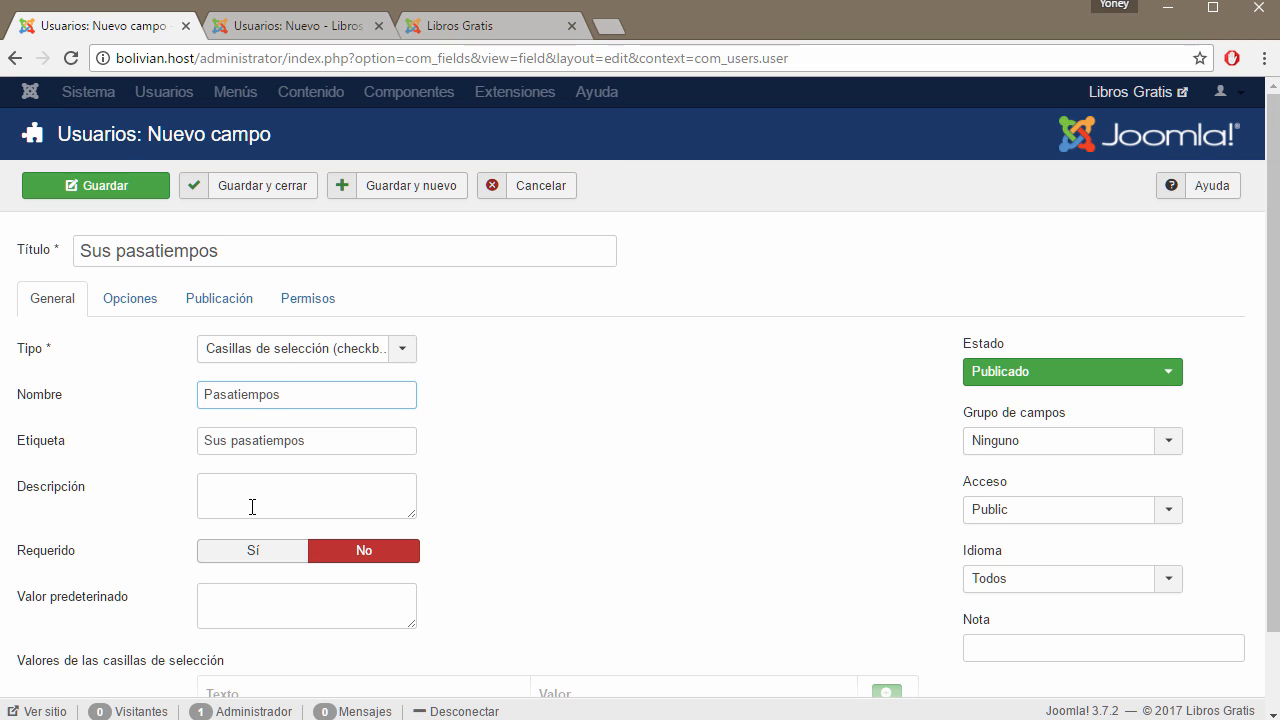
pyautogui.click(251, 507)
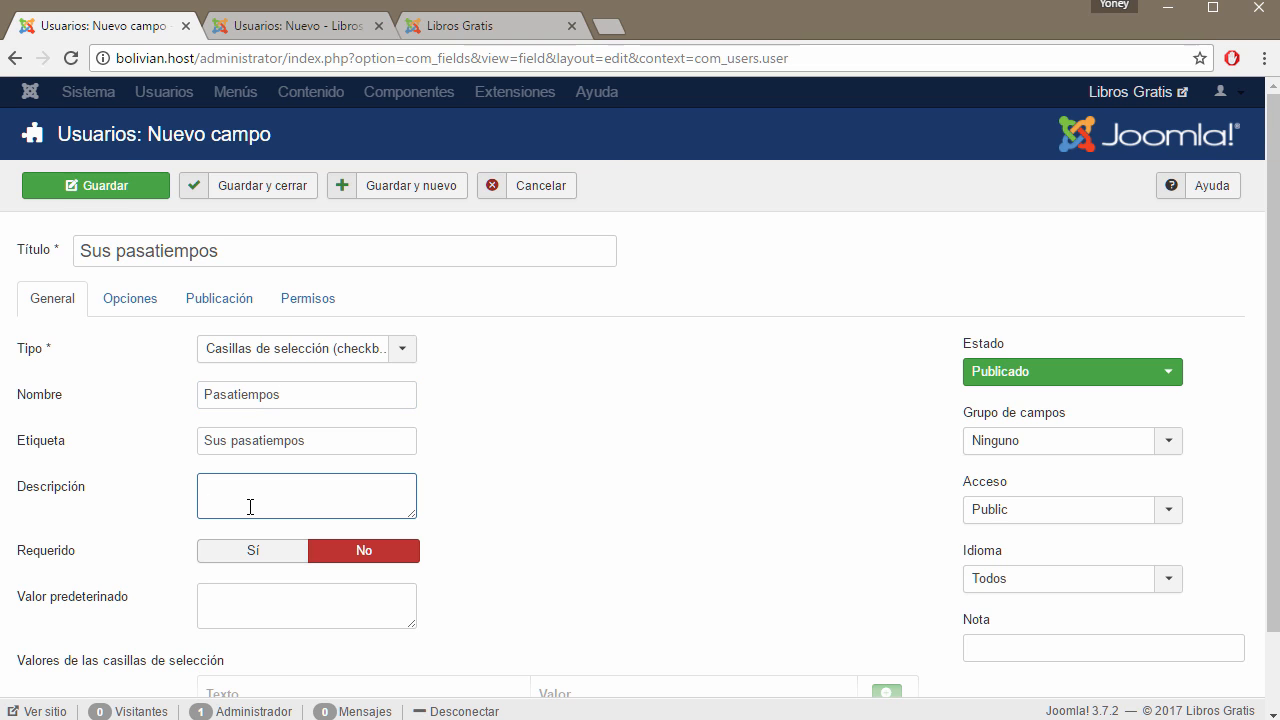
pyautogui.write('Seleccione sus pasatiempos')
# Add a first checkbox option with the text Leer and the value leer
pyautogui.scroll(-1, 489, 520)
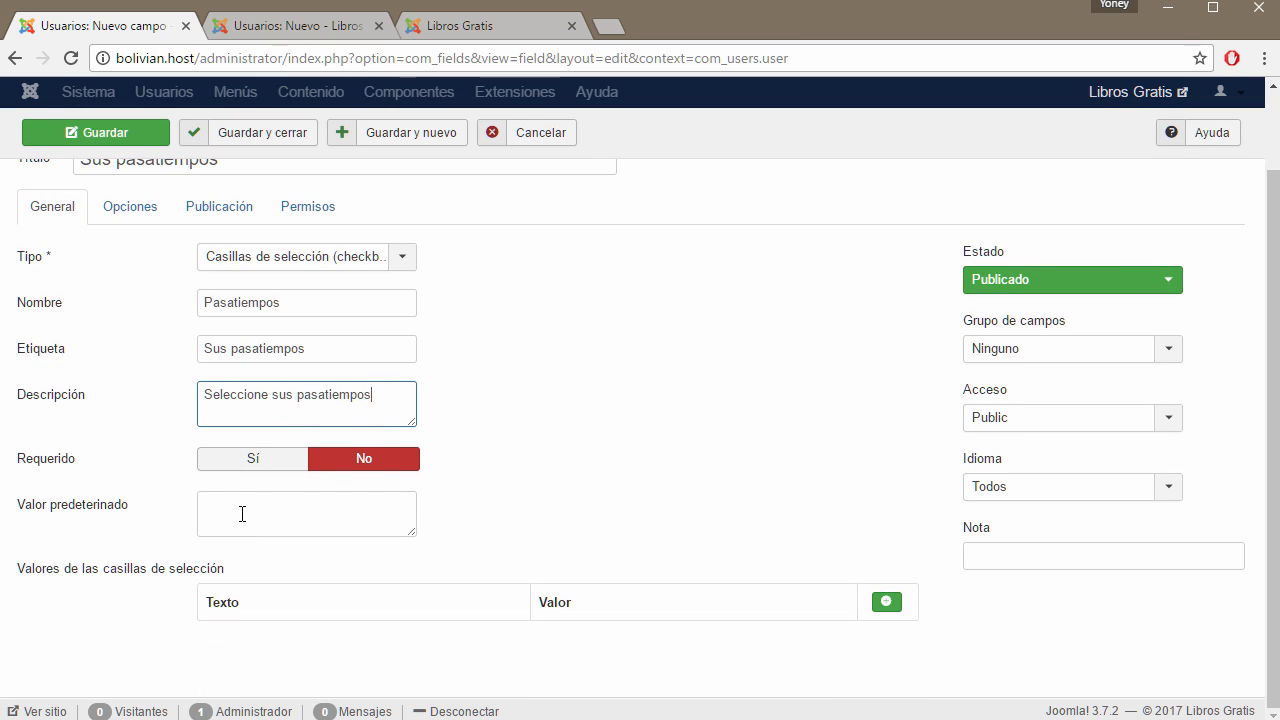
pyautogui.click(251, 600)
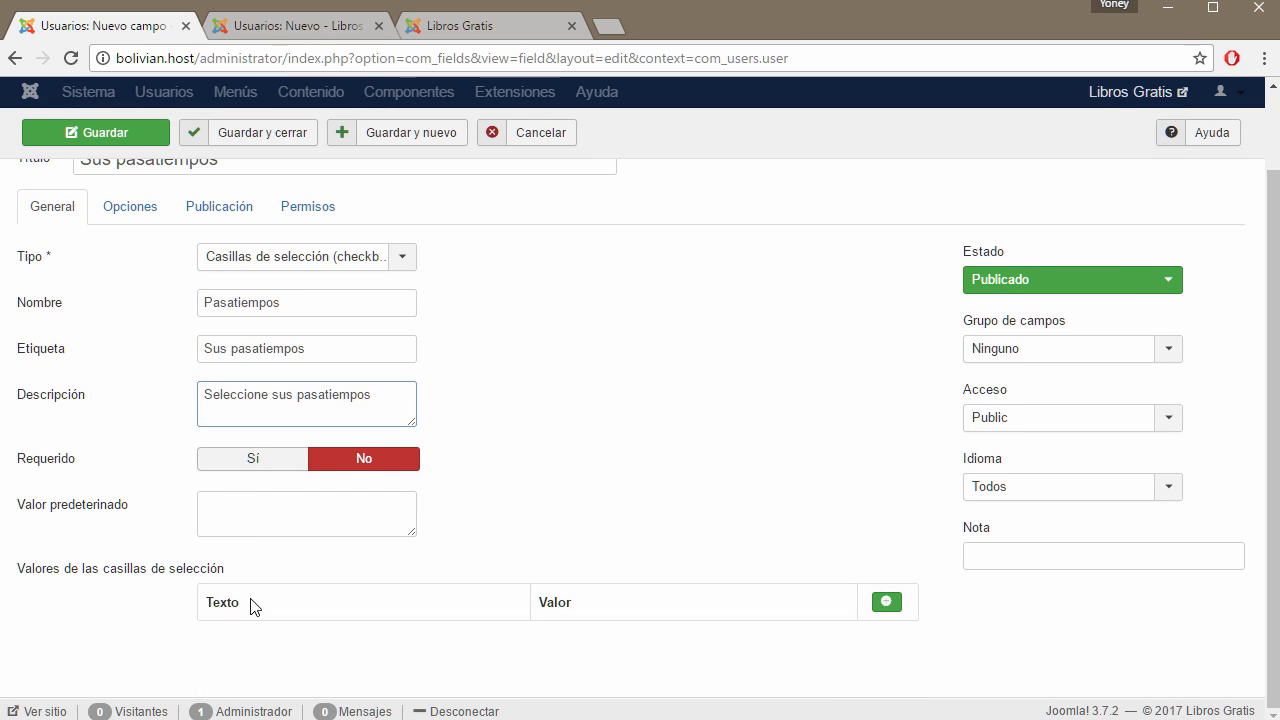
pyautogui.click(885, 603)
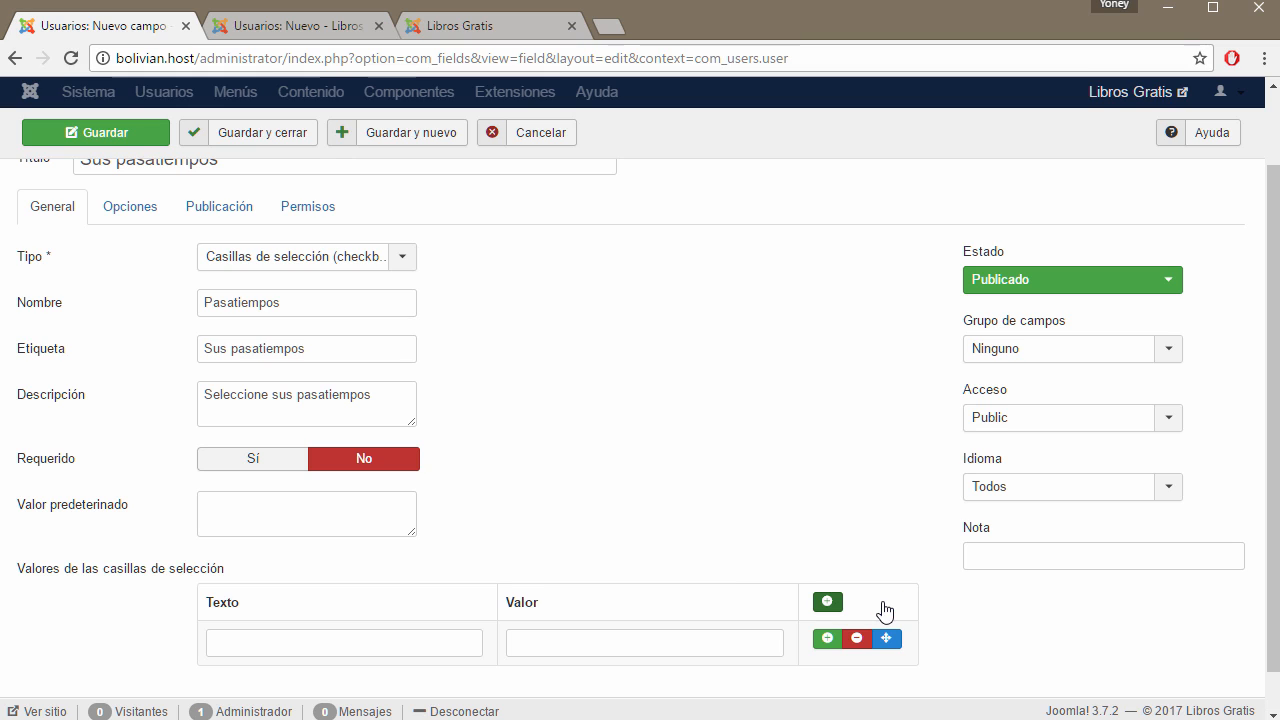
pyautogui.click(364, 643)
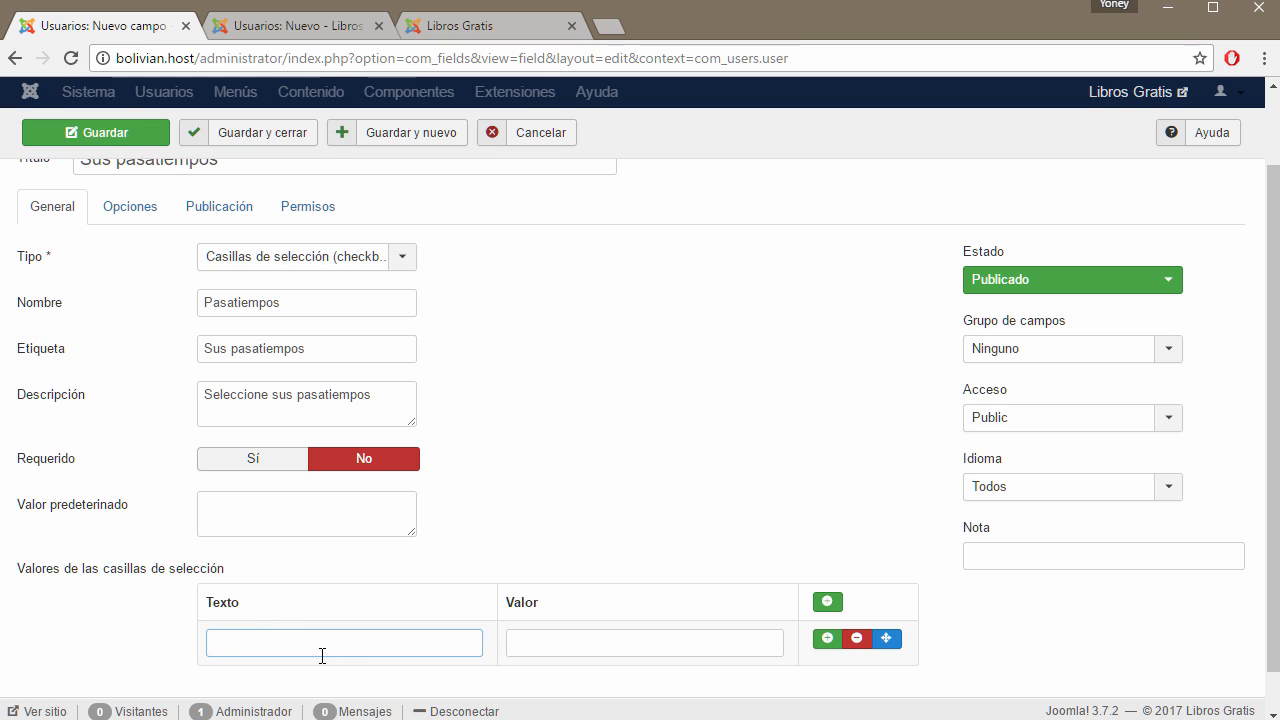
pyautogui.write('Leer')
pyautogui.press('Tab')
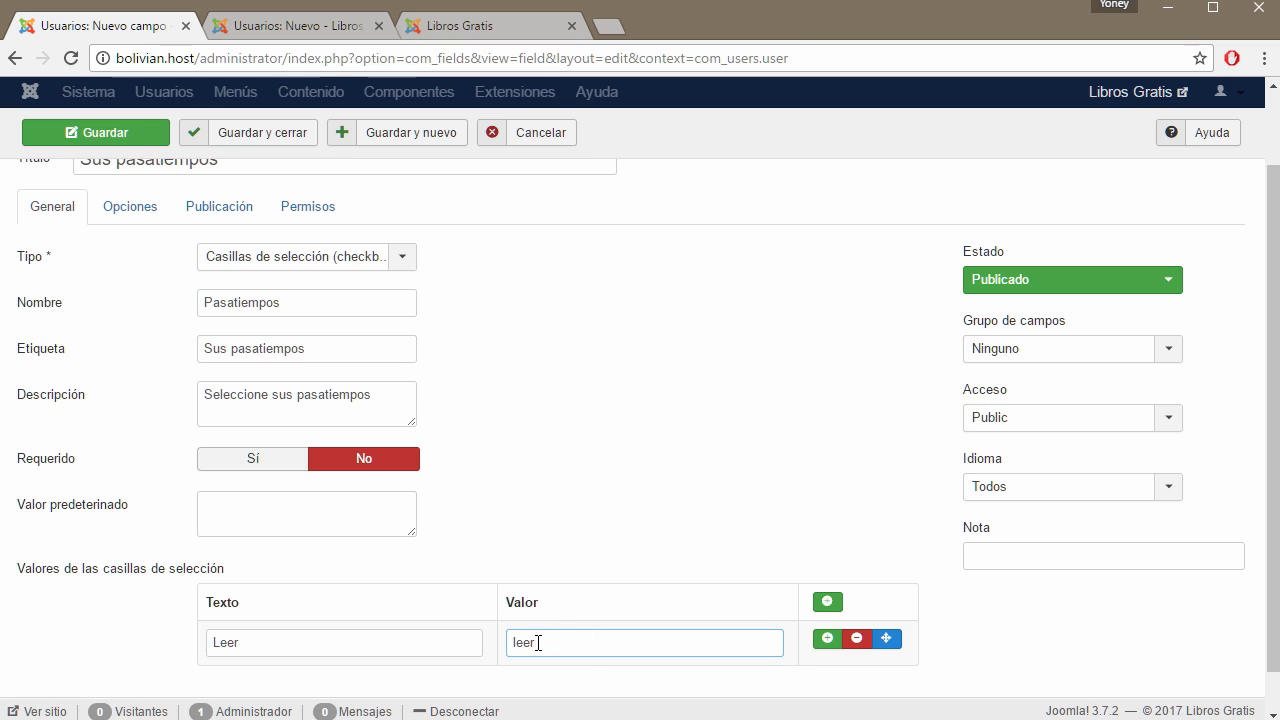
pyautogui.doubleClick(246, 642)
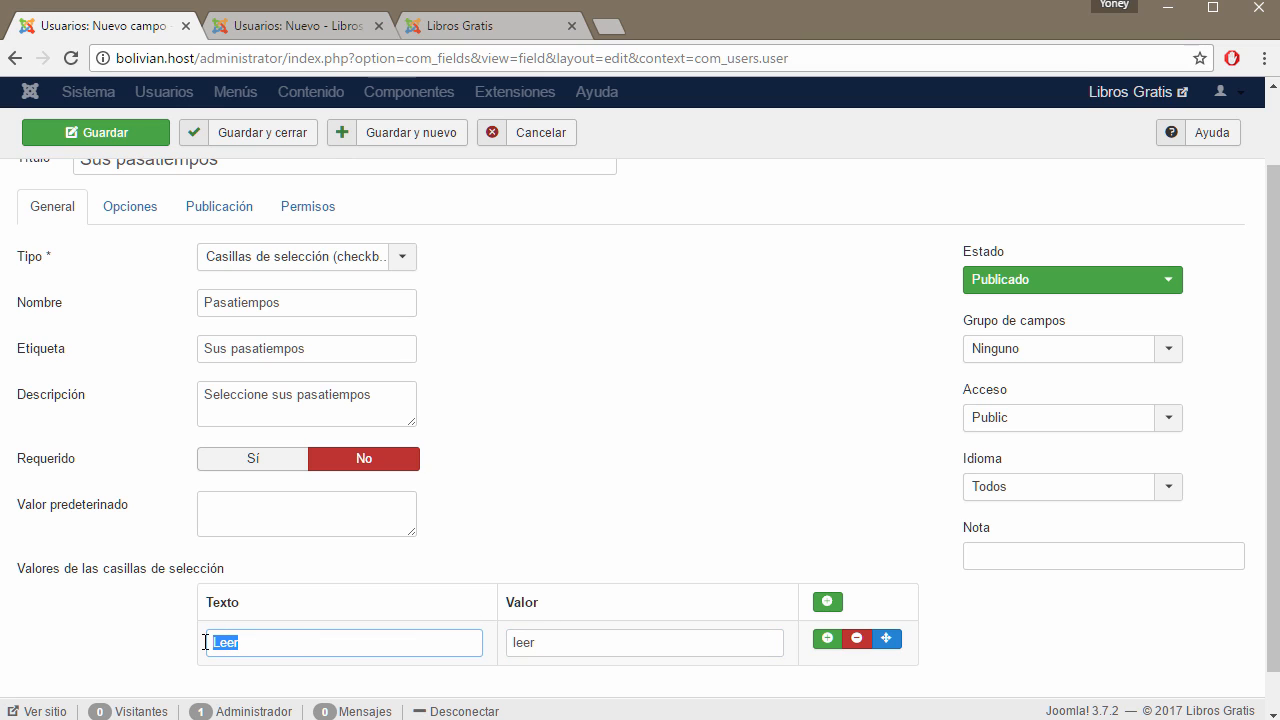
pyautogui.click(557, 643)
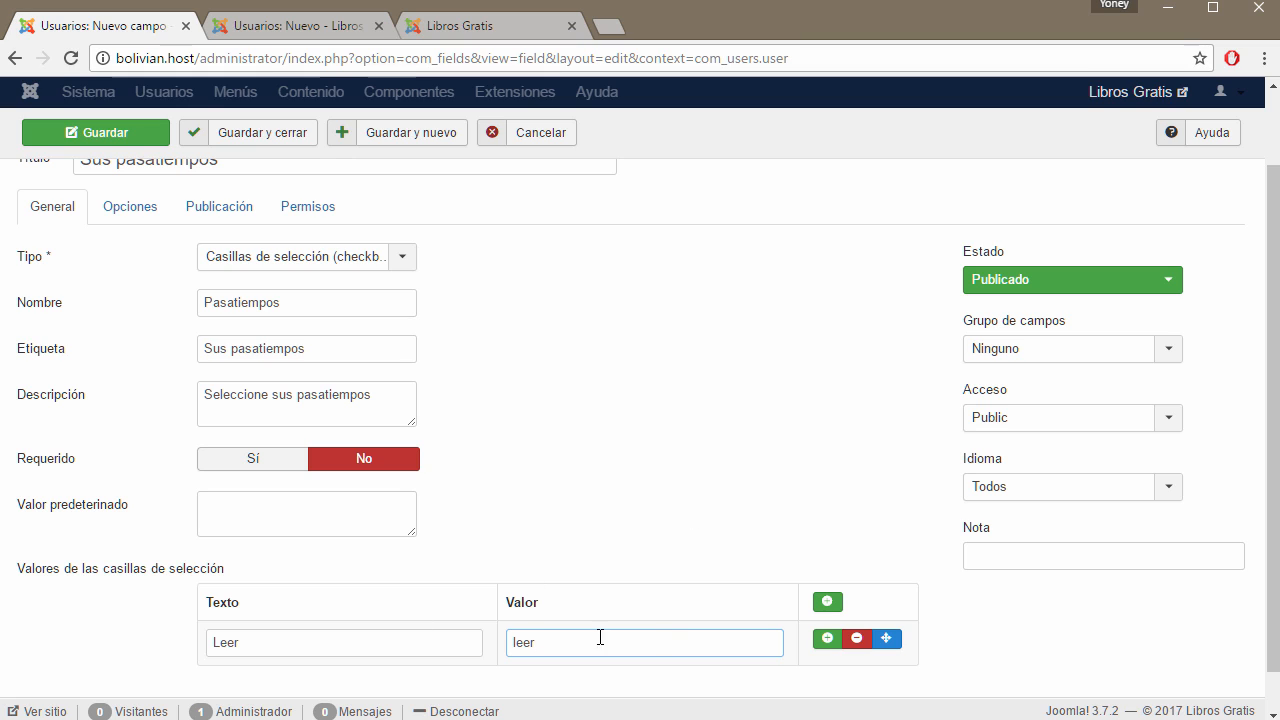
# Add a second checkbox option with the text Deportes and the value deporte
pyautogui.click(827, 640)
pyautogui.scroll(-1, 323, 594)
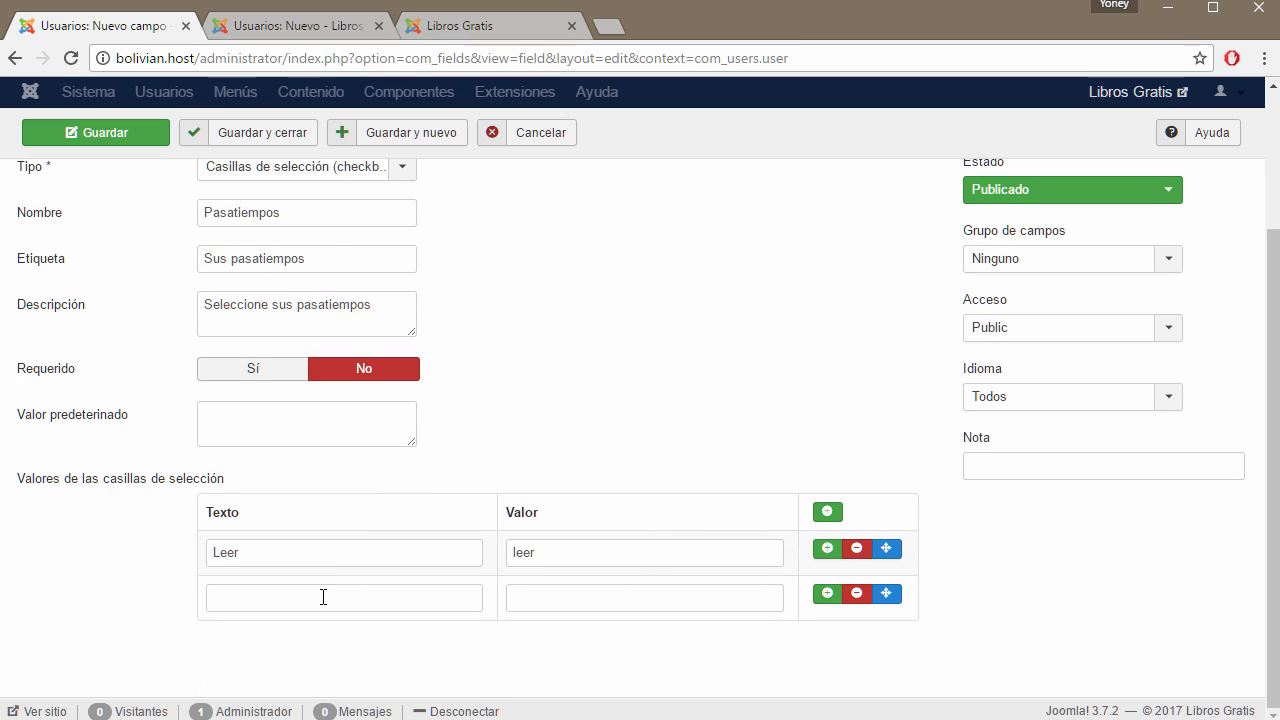
pyautogui.click(323, 597)
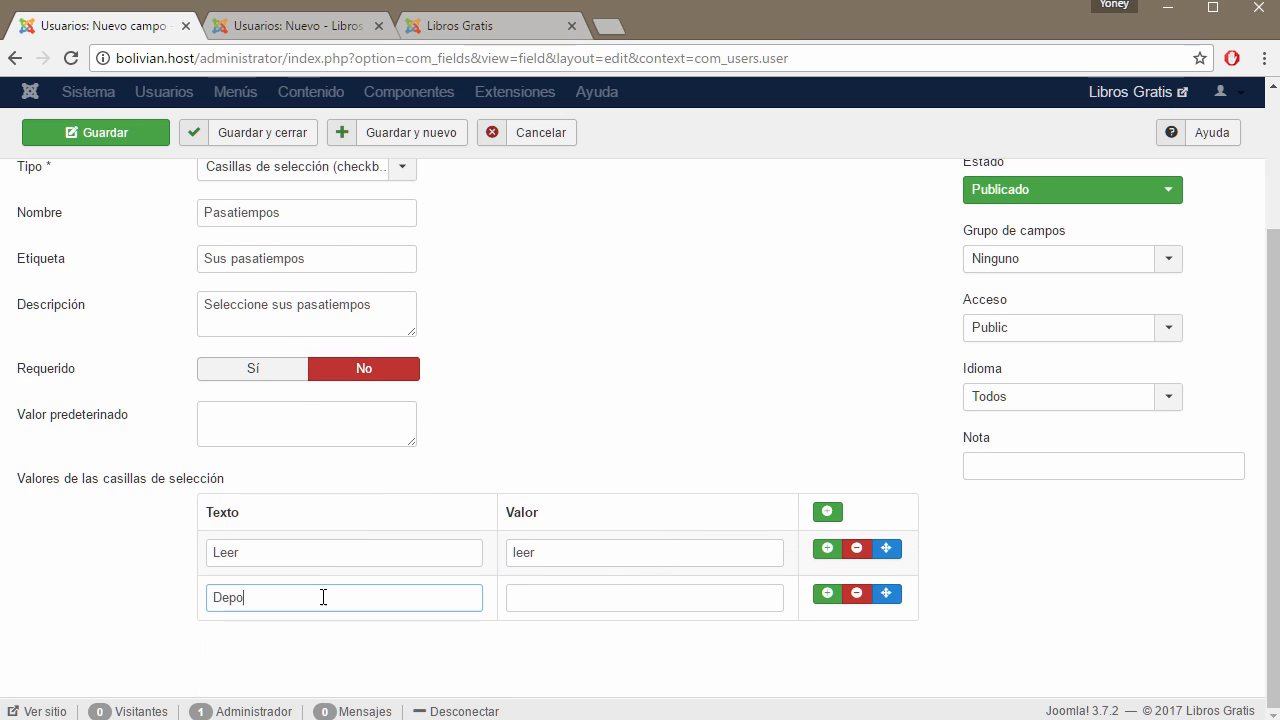
pyautogui.click(564, 594)
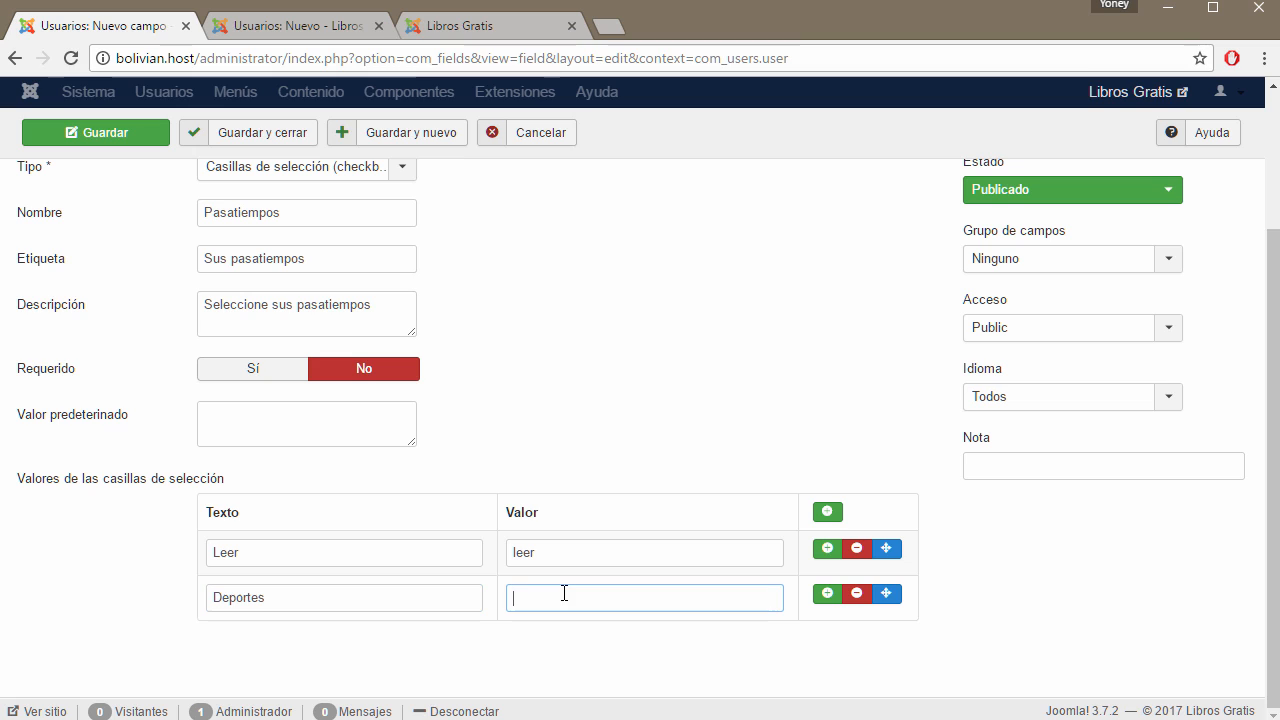
pyautogui.write('deporte')
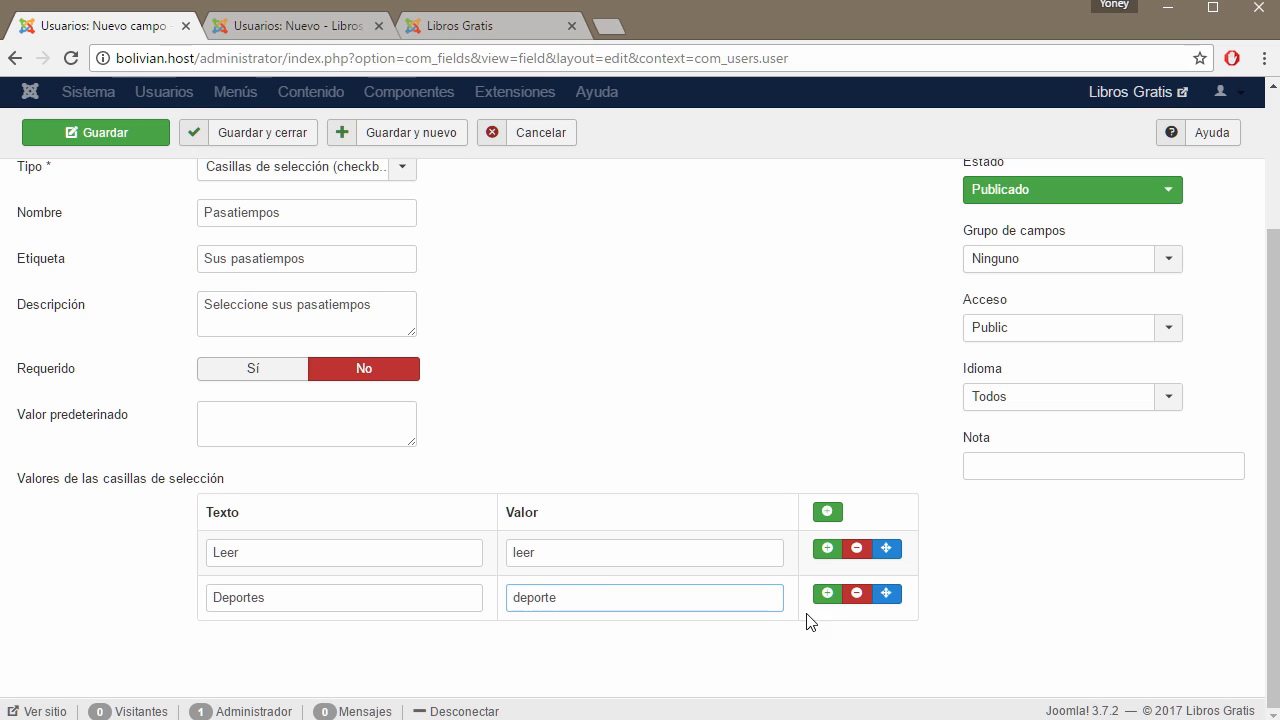
# Add a third checkbox option with the text Pasear and the value paseo
pyautogui.click(827, 594)
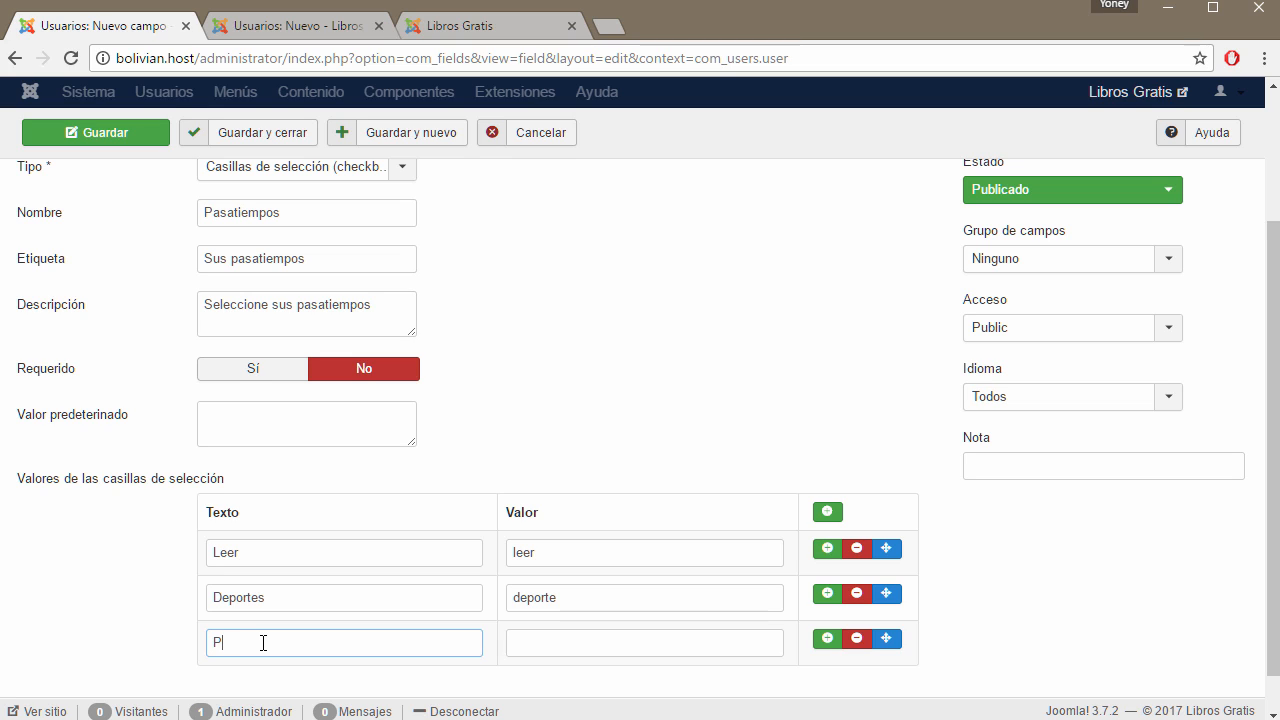
pyautogui.press('Tab')
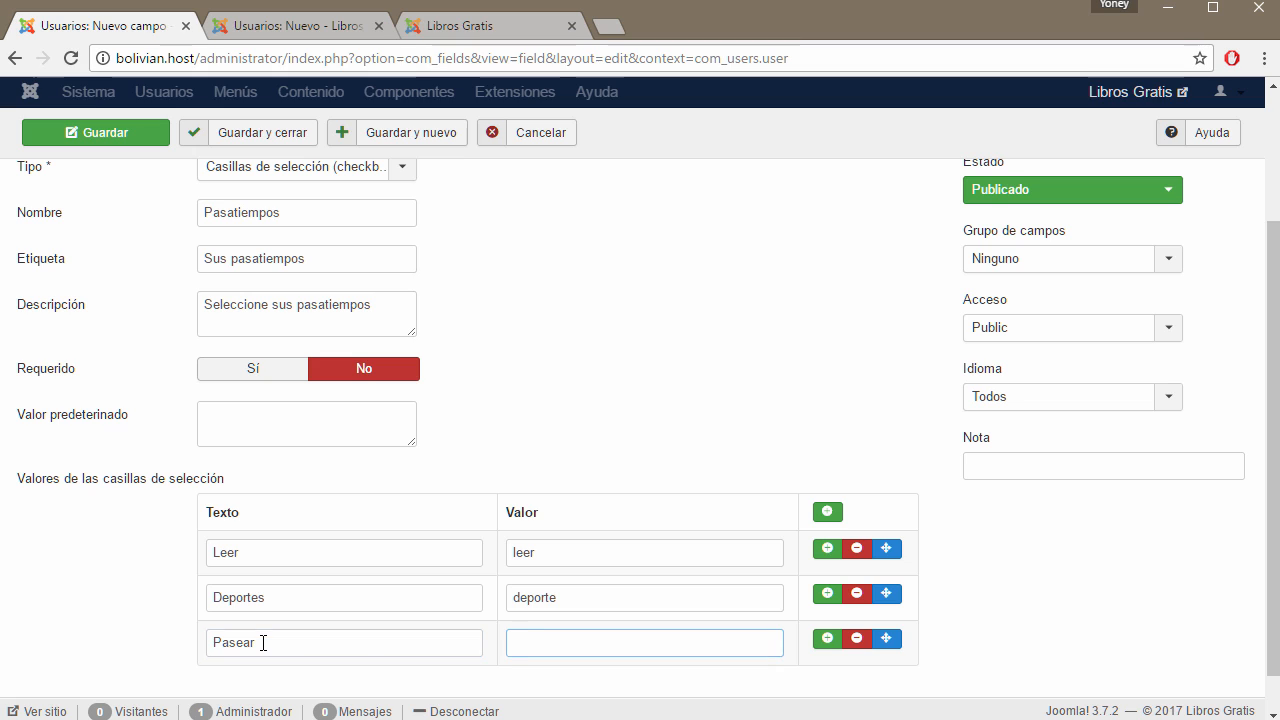
pyautogui.write('paseo')
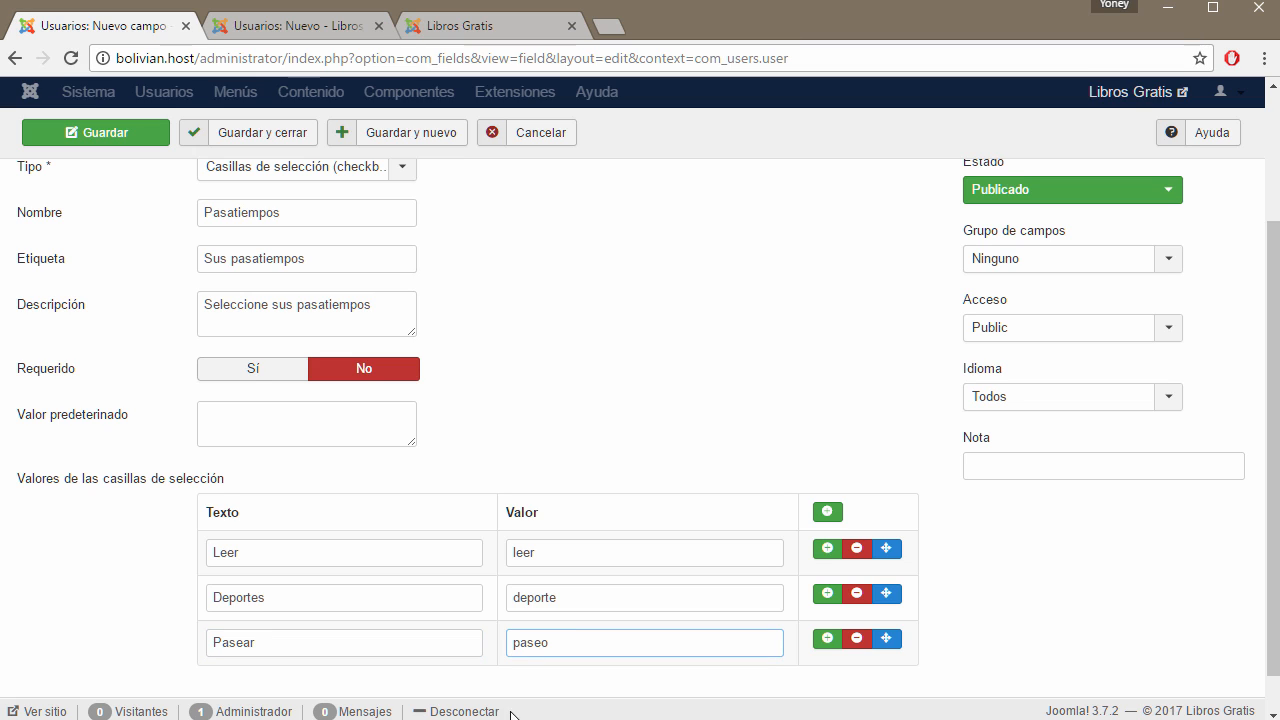
# Add a fourth checkbox option with the text Viajar and the value viaje
pyautogui.click(827, 638)
pyautogui.scroll(-1, 409, 577)
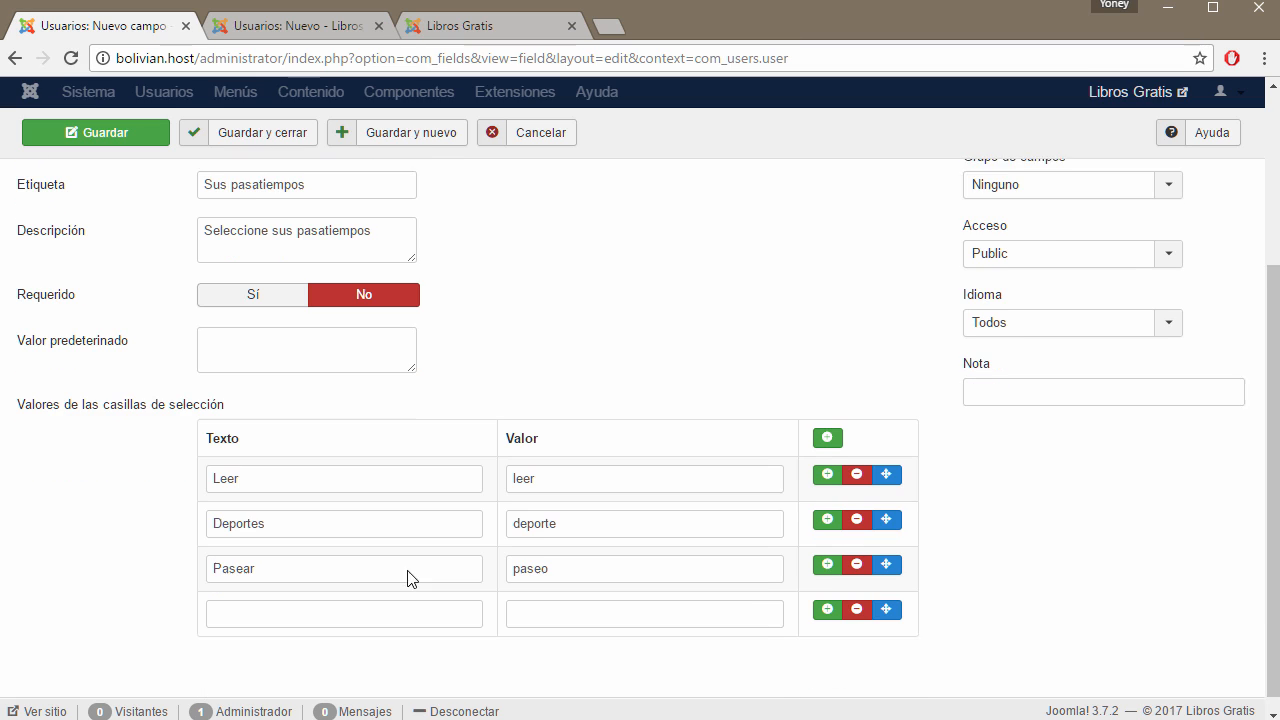
pyautogui.click(306, 598)
pyautogui.write('Viajar')
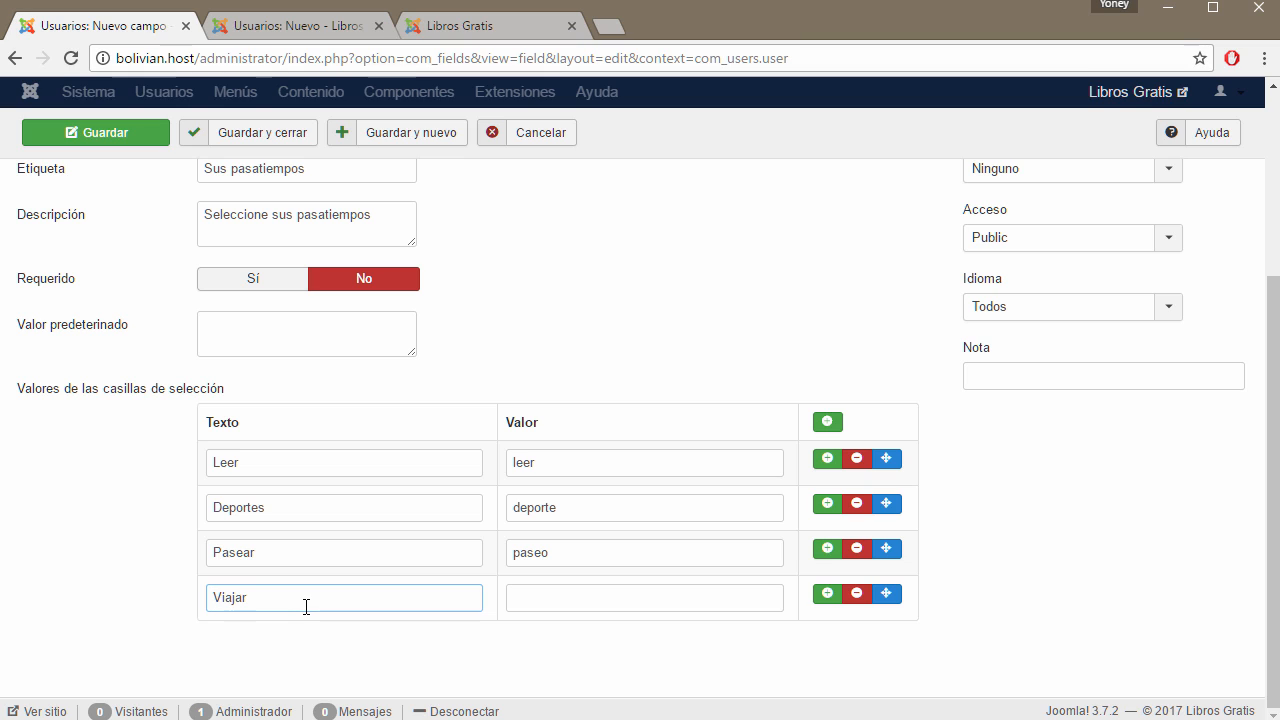
pyautogui.press('Tab')
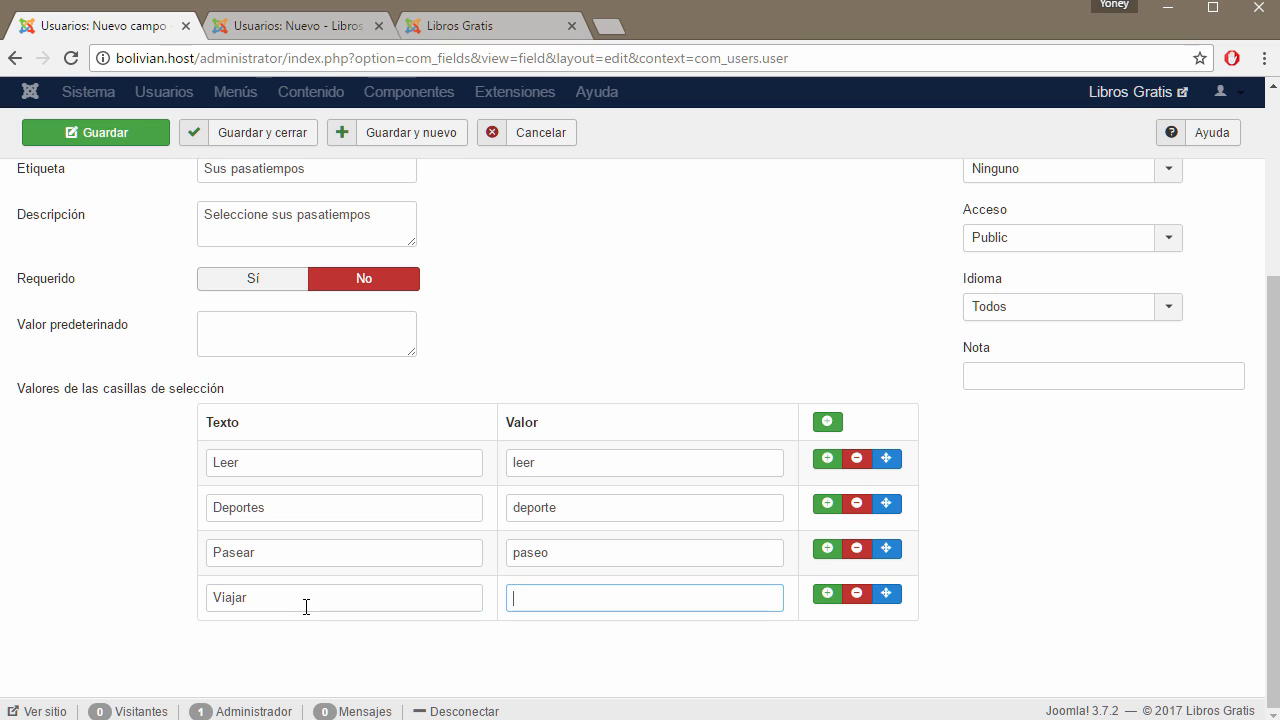
pyautogui.write('viaje')
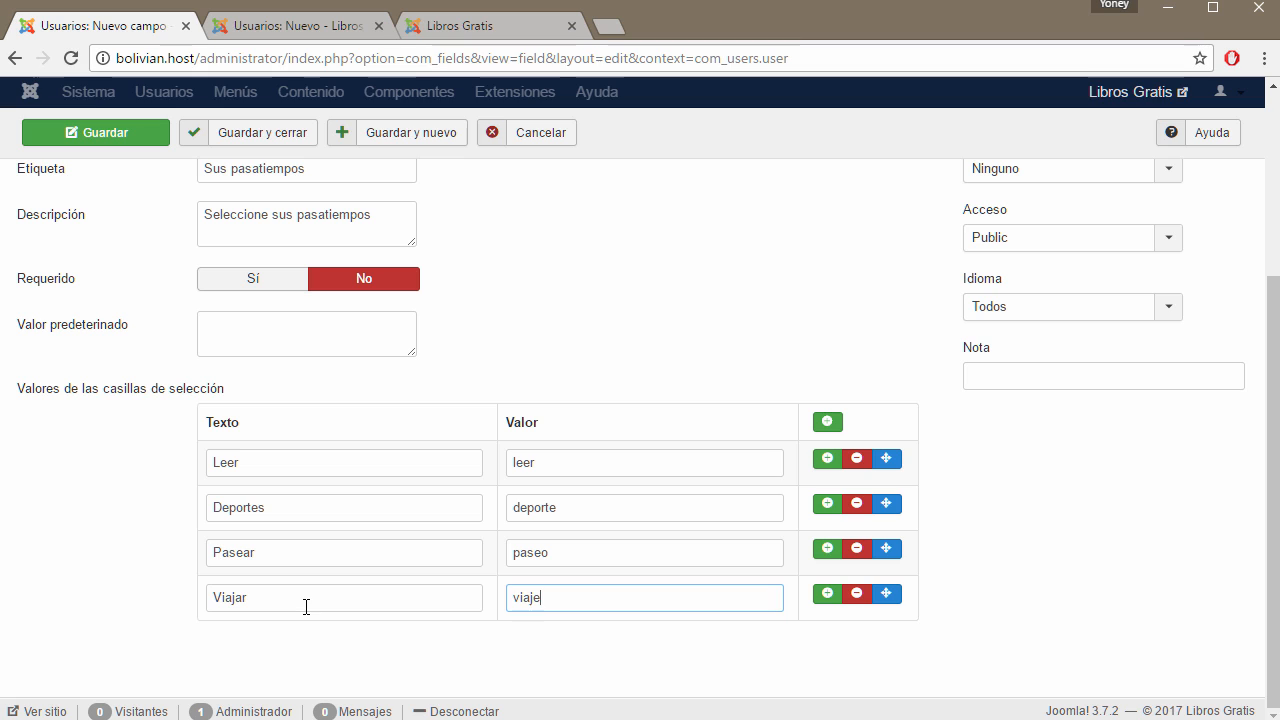
# Add a fifth checkbox option with the text Nadar and the value natación
pyautogui.click(825, 598)
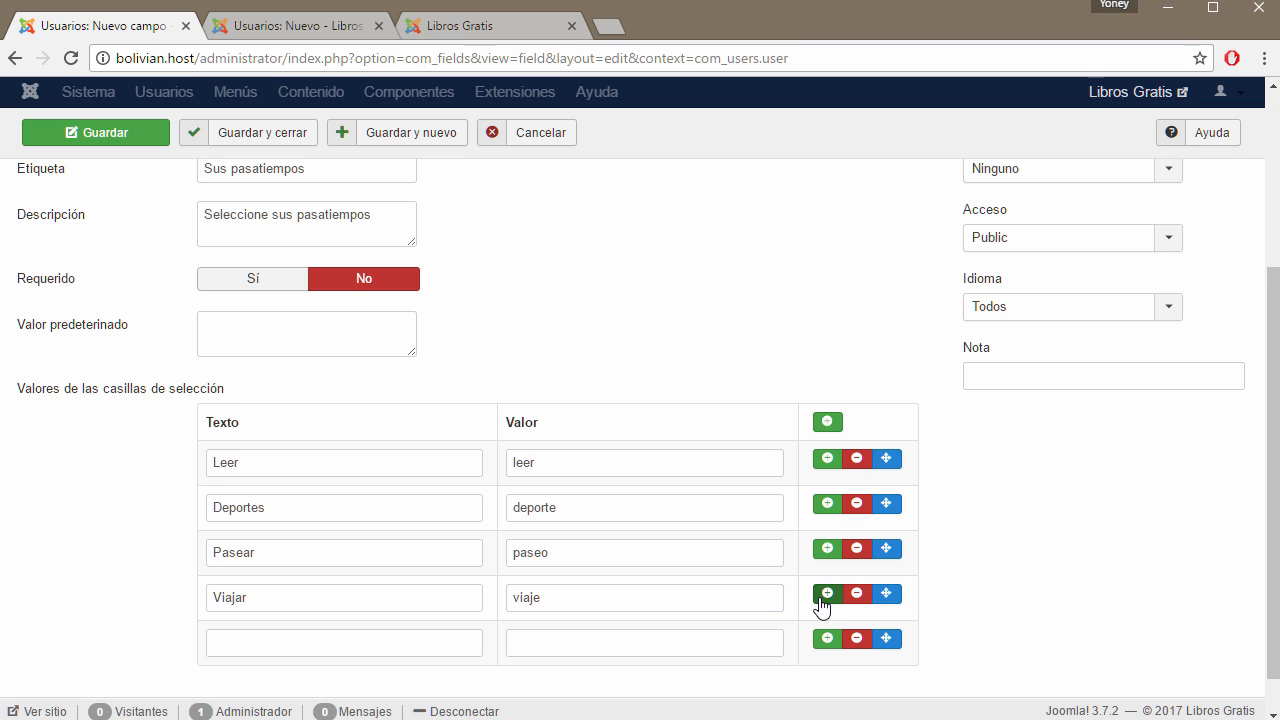
pyautogui.scroll(-1, 476, 592)
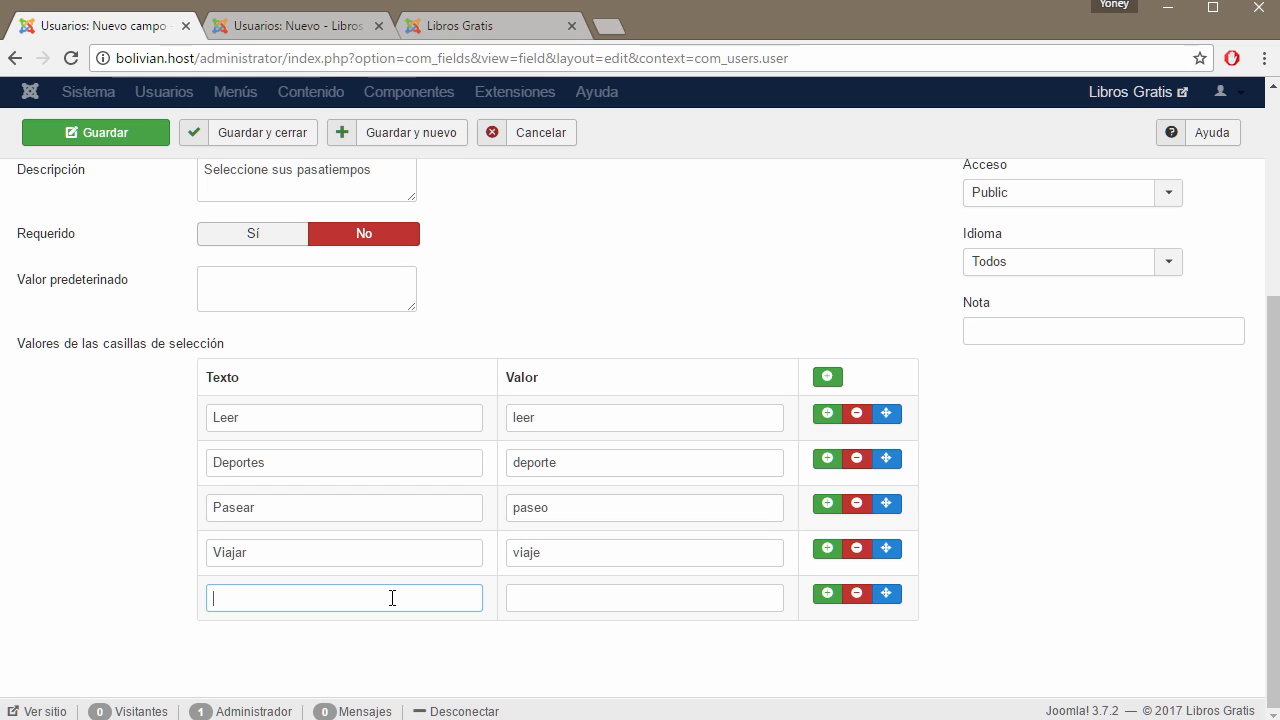
pyautogui.press('Tab')
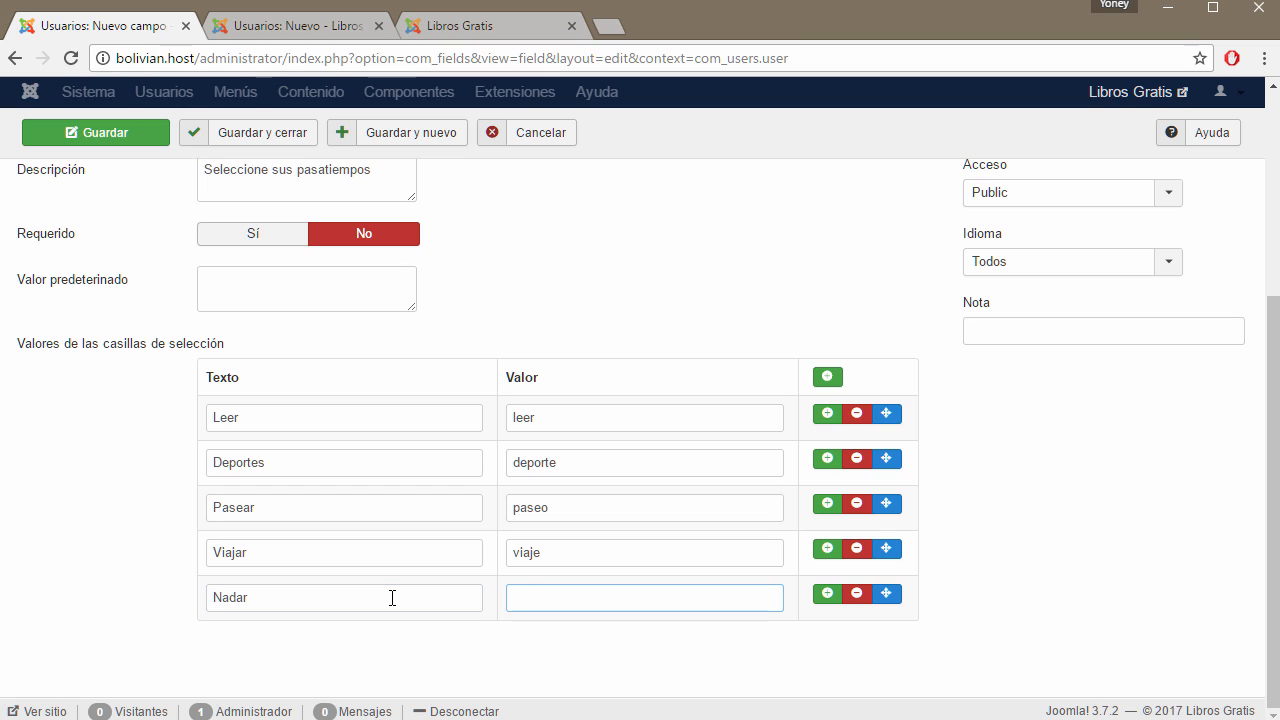
pyautogui.write('natación')
# Assign the Sus pasatiempos field to the DATOS PERSONALES field group
pyautogui.scroll(3, 780, 432)
pyautogui.click(1169, 449)
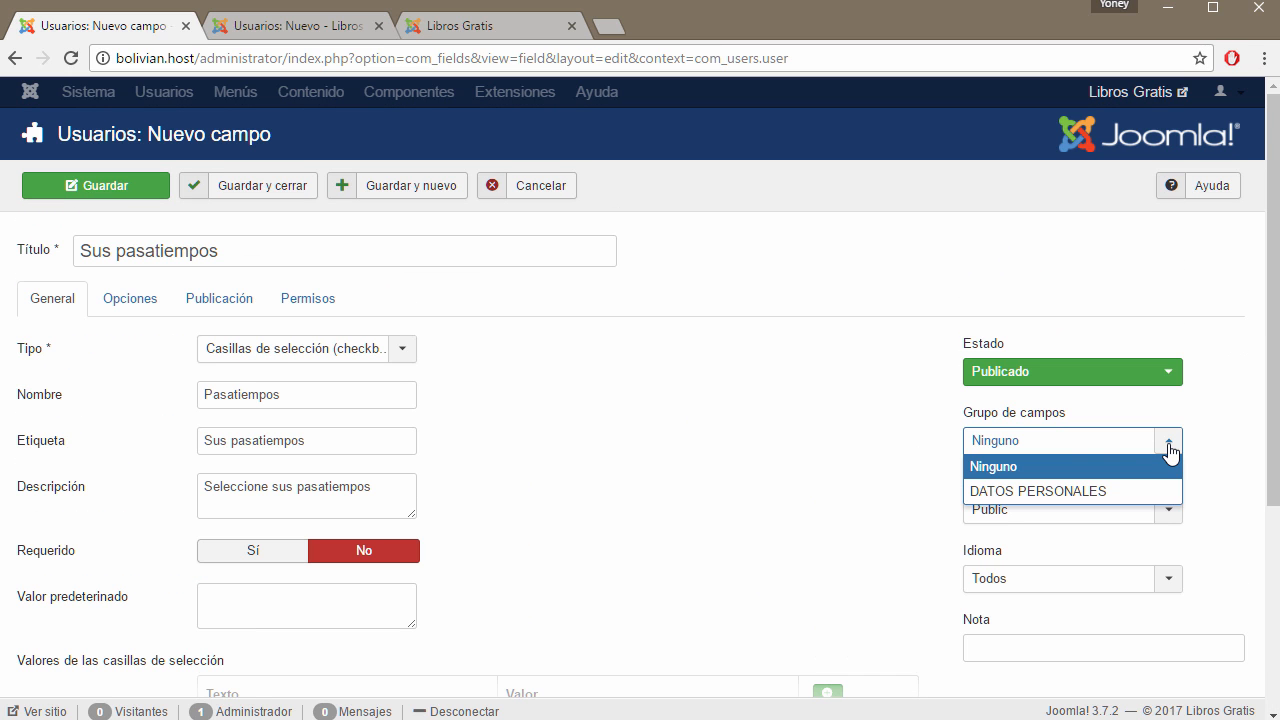
pyautogui.click(1072, 495)
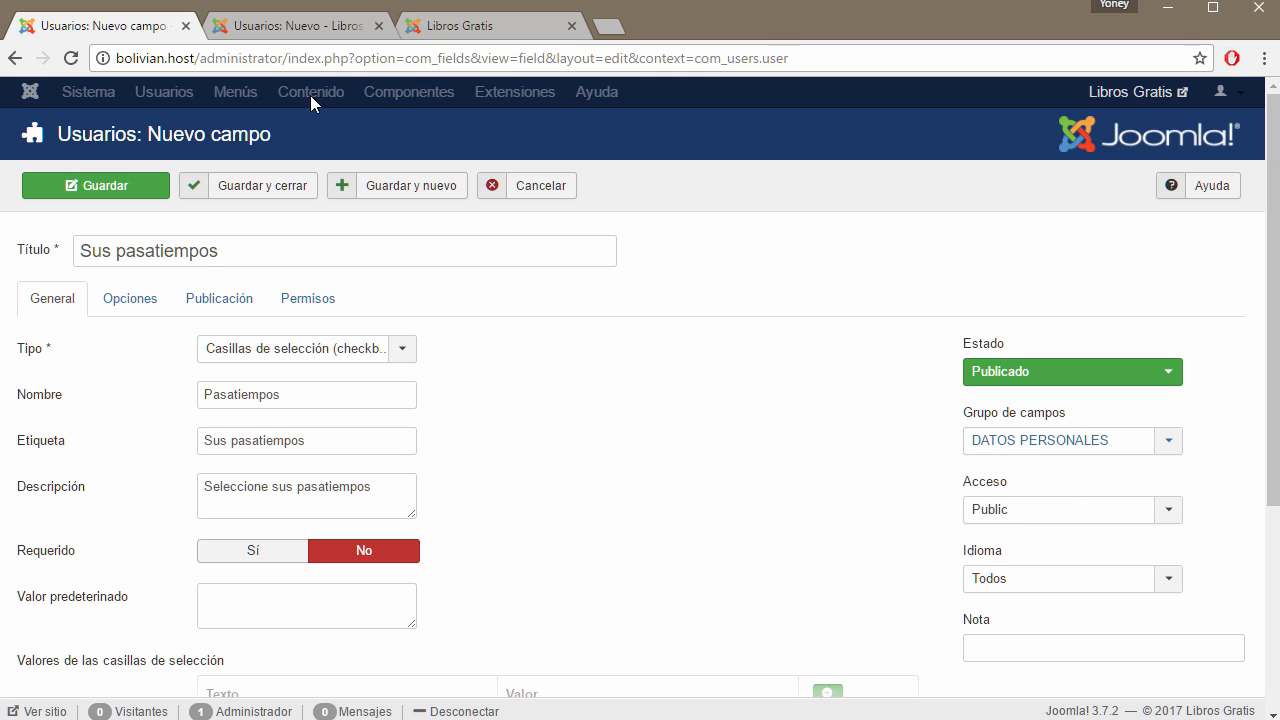
# Save the Sus pasatiempos field and reload the new user form
pyautogui.click(263, 26)
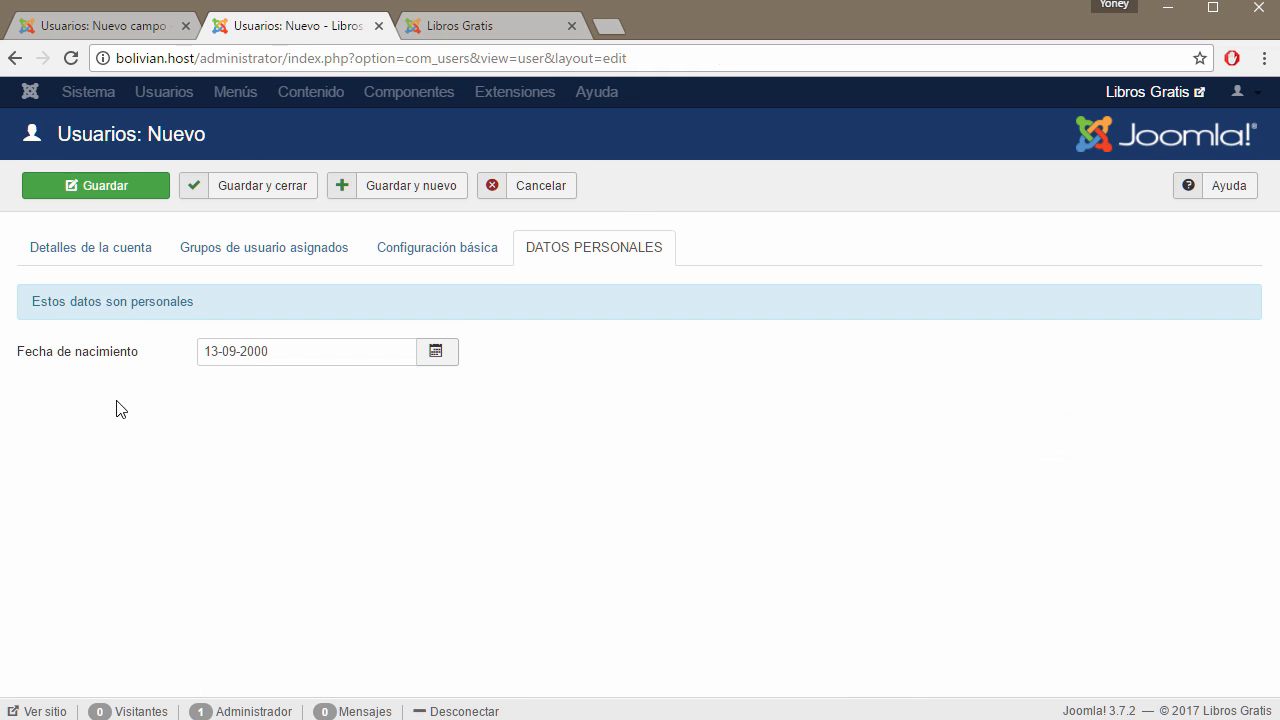
pyautogui.click(130, 26)
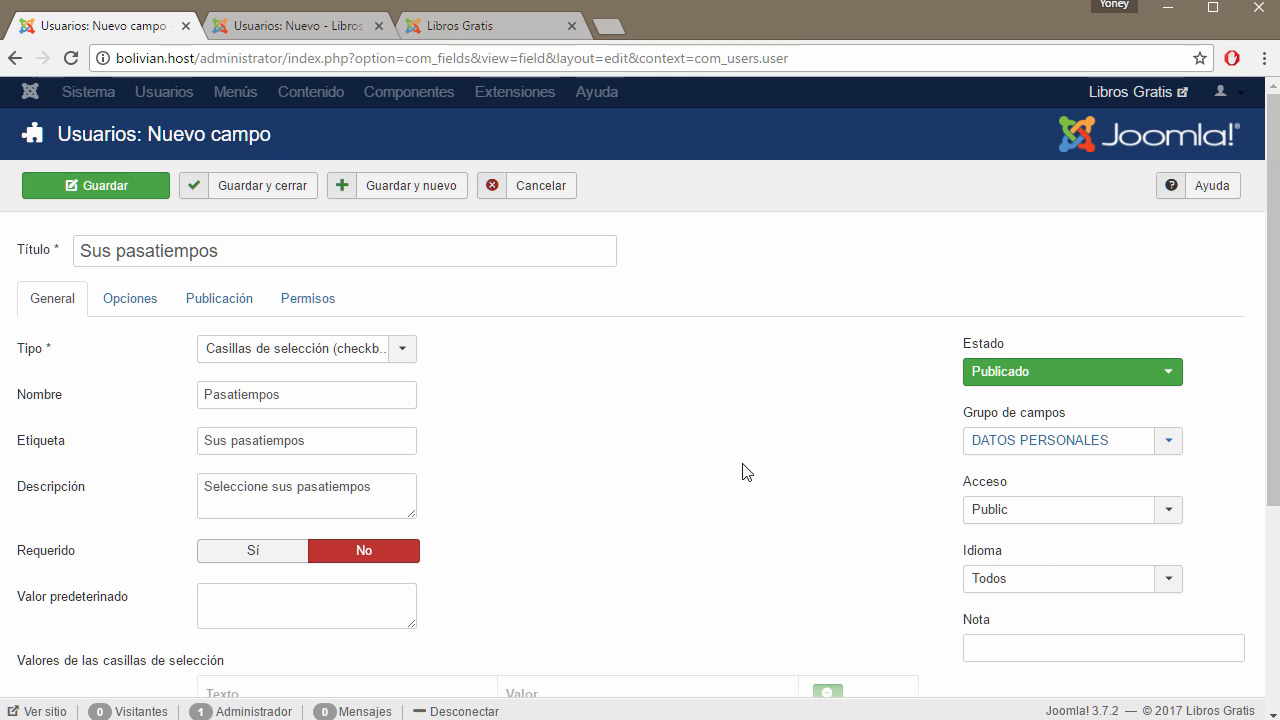
pyautogui.click(135, 190)
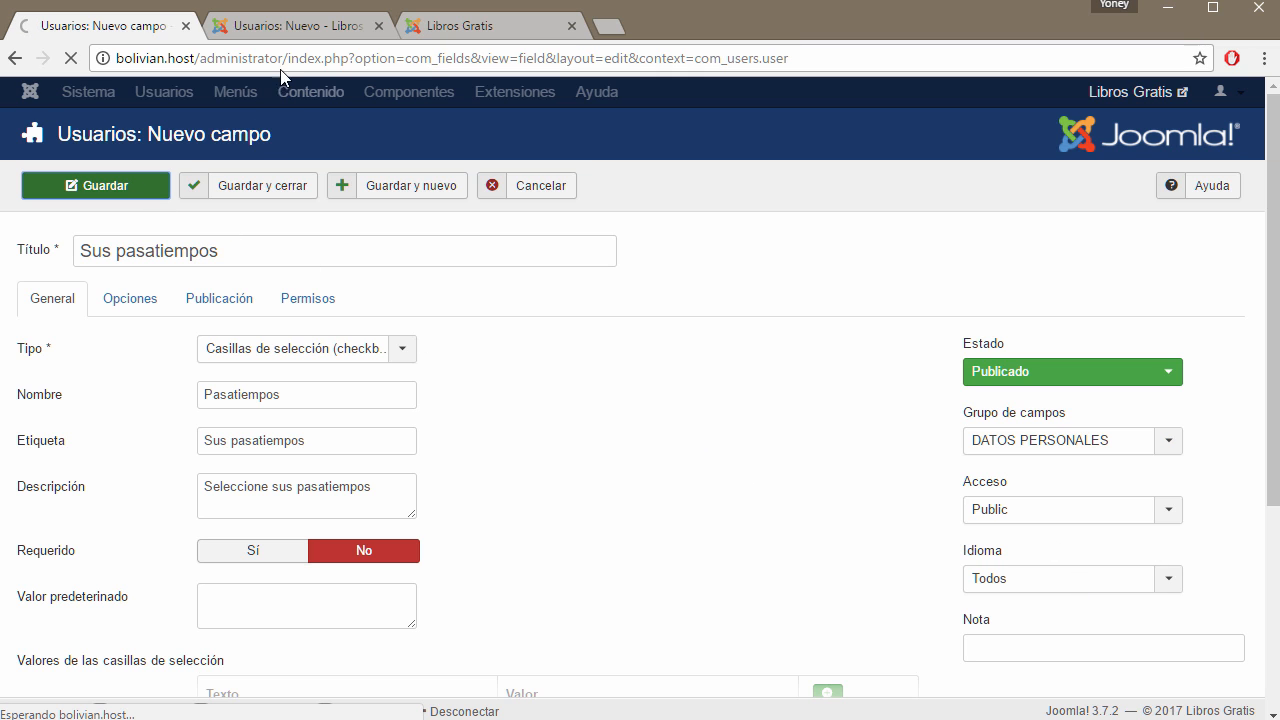
pyautogui.click(312, 28)
pyautogui.click(72, 59)
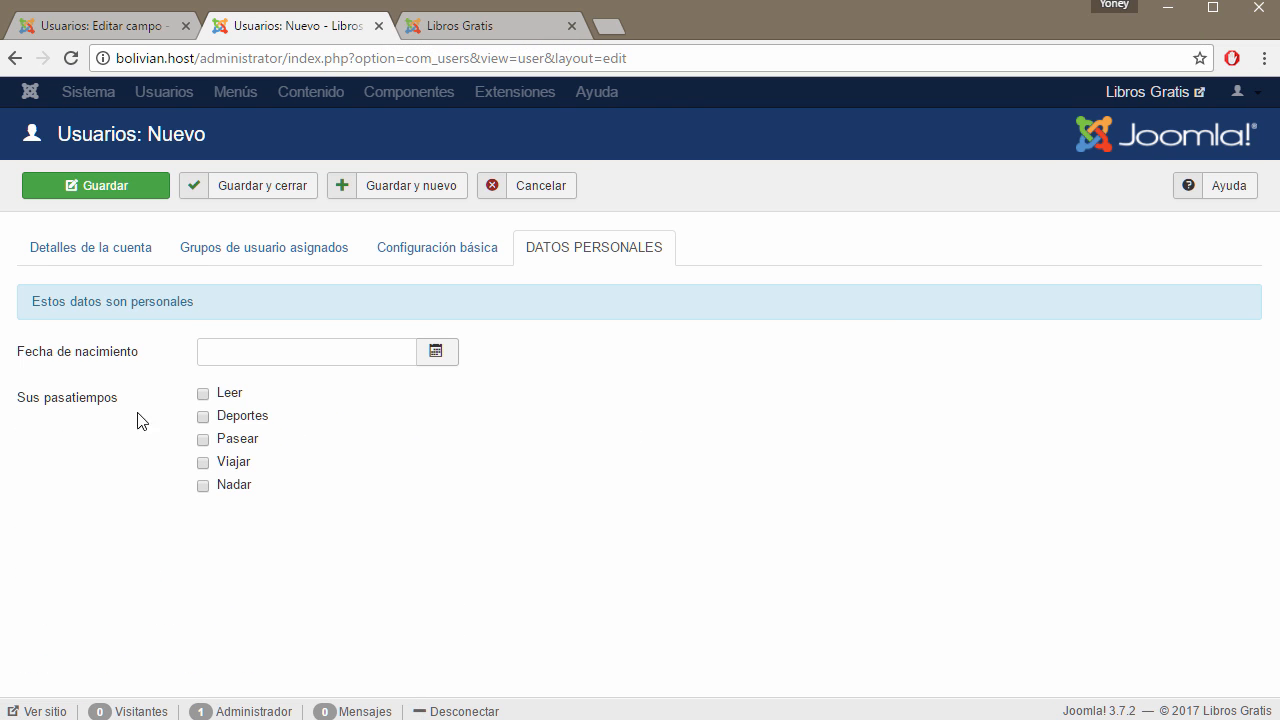
# Try out the Leer, Deportes and Pasear checkboxes in the new user's DATOS PERSONALES section
pyautogui.click(204, 418)
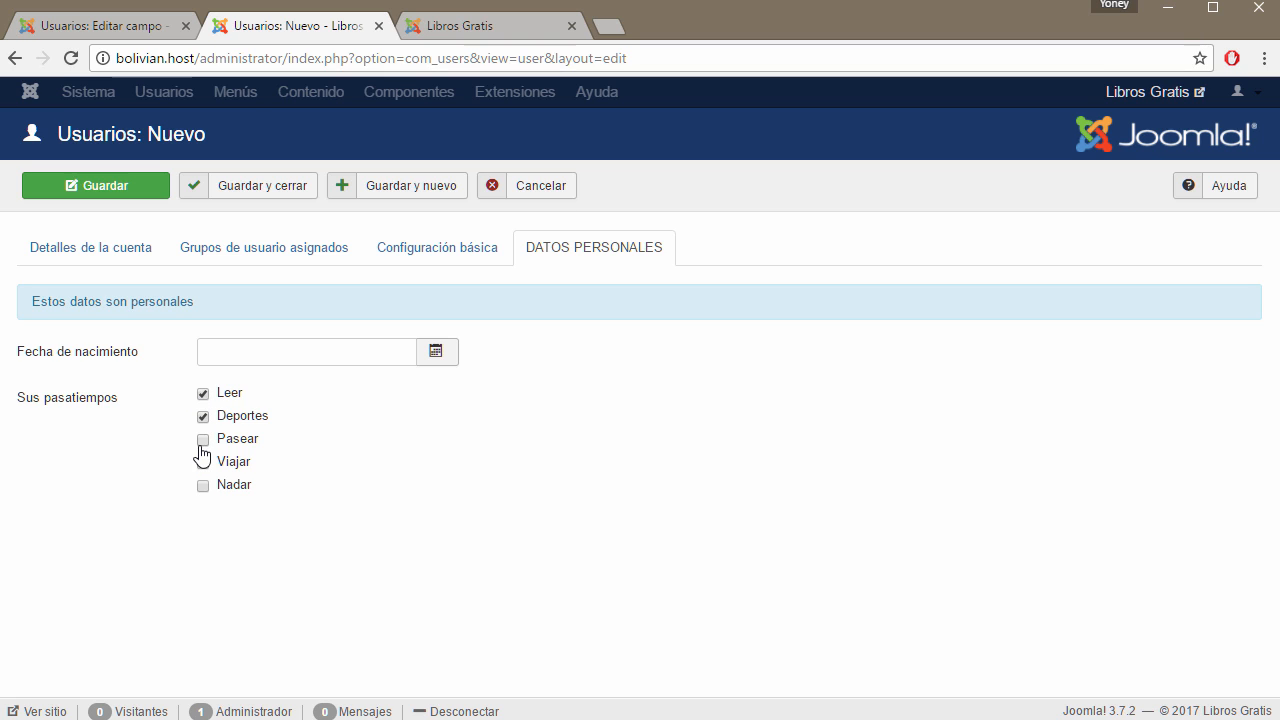
pyautogui.click(203, 440)
pyautogui.click(203, 416)
pyautogui.click(203, 393)
# Reload the public registration form and examine the Sus pasatiempos checkboxes under DATOS PERSONALES
pyautogui.click(480, 25)
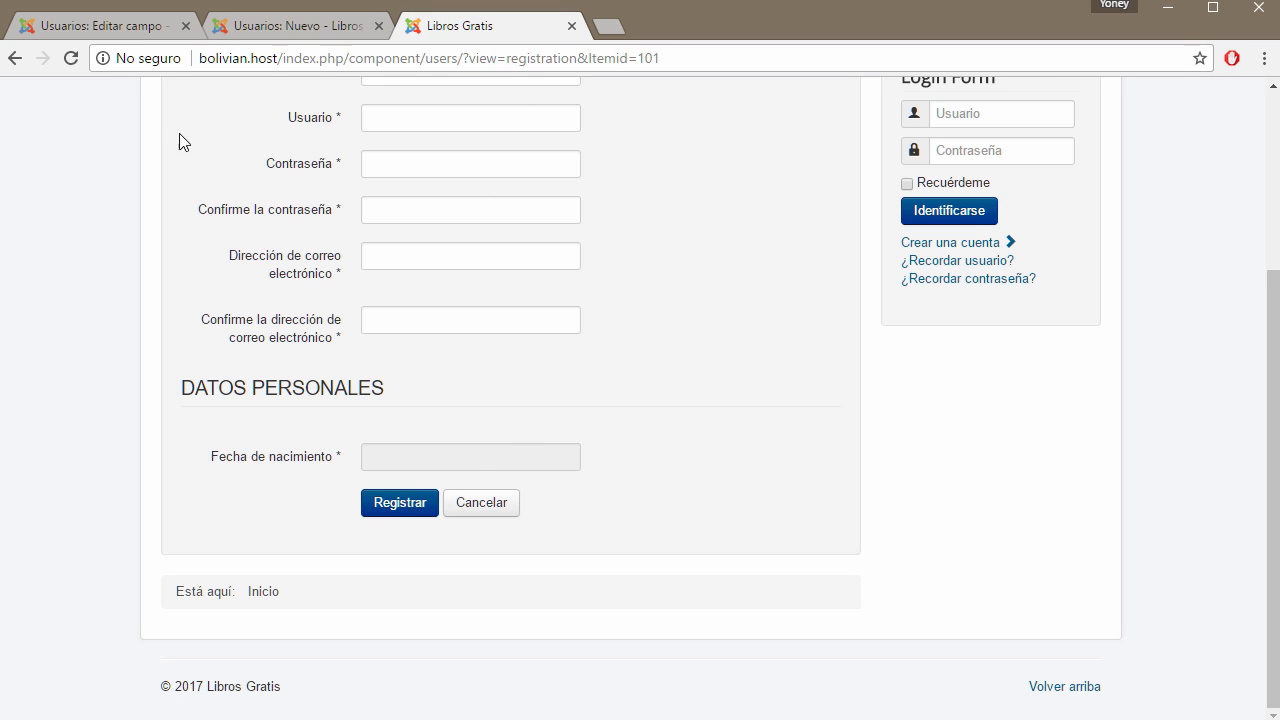
pyautogui.click(71, 58)
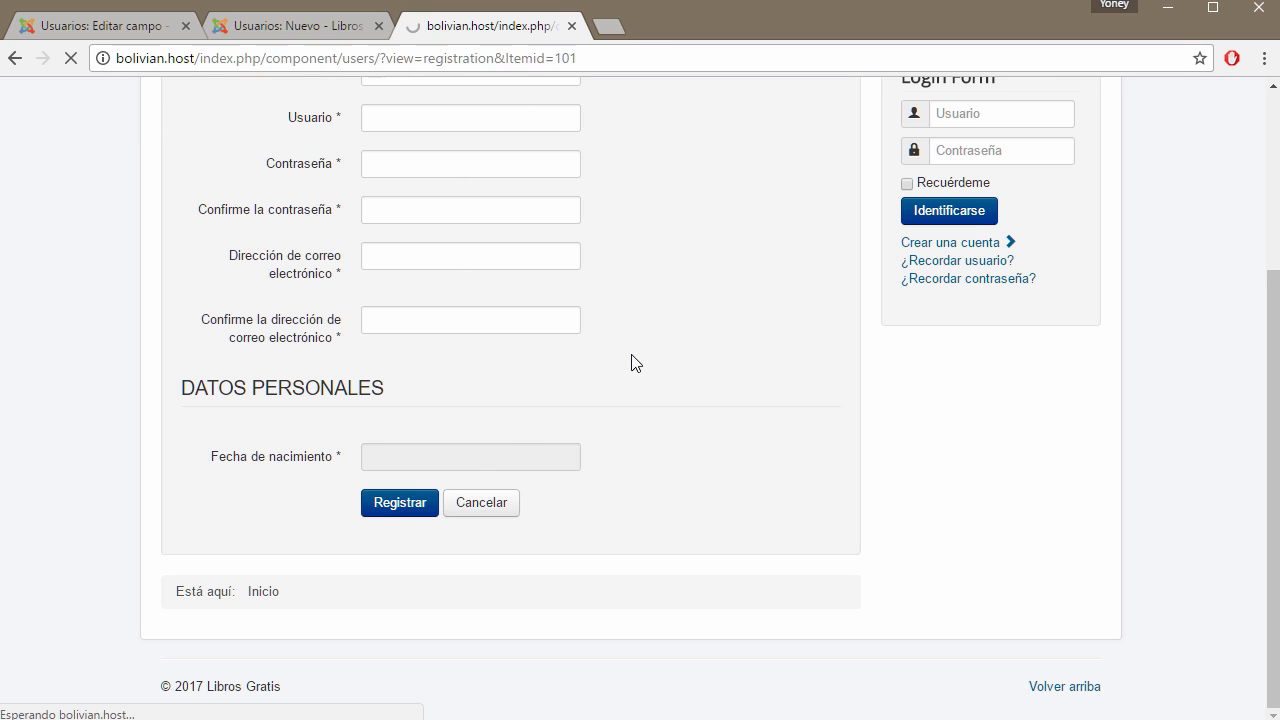
pyautogui.scroll(-2, 631, 356)
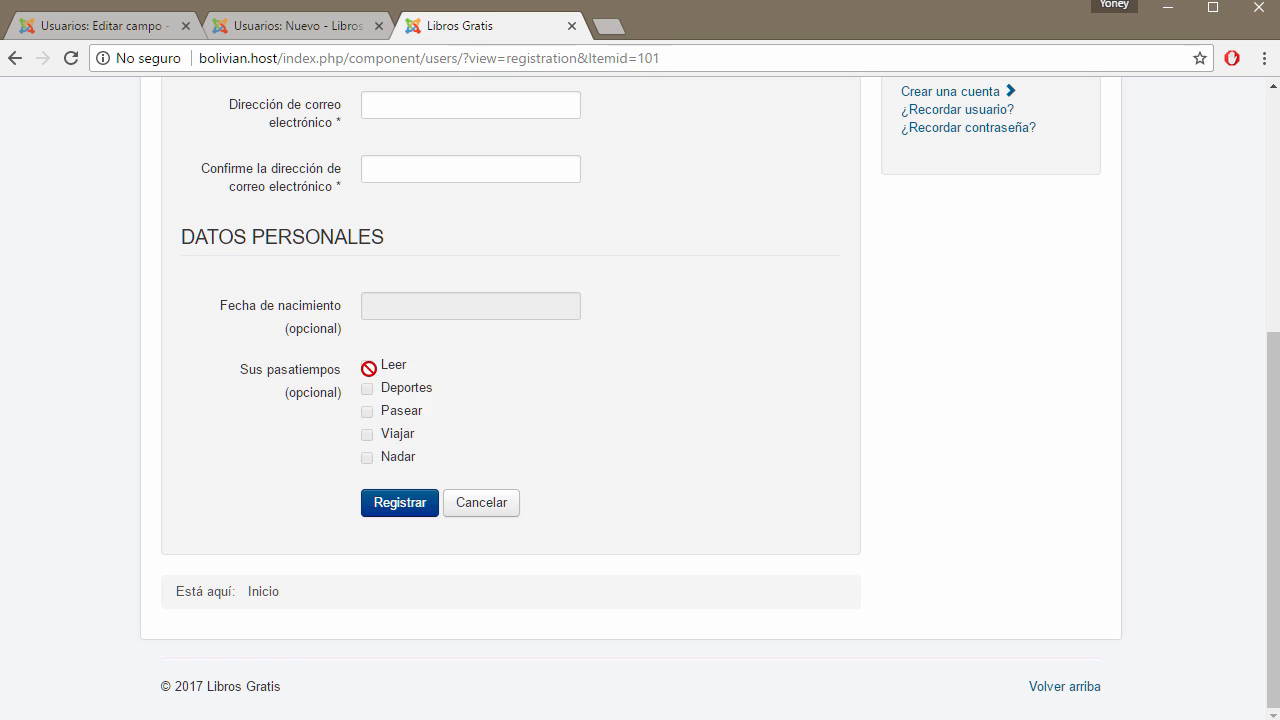
pyautogui.moveTo(302, 371)
pyautogui.scroll(5, 571, 426)
pyautogui.scroll(-3, 610, 405)
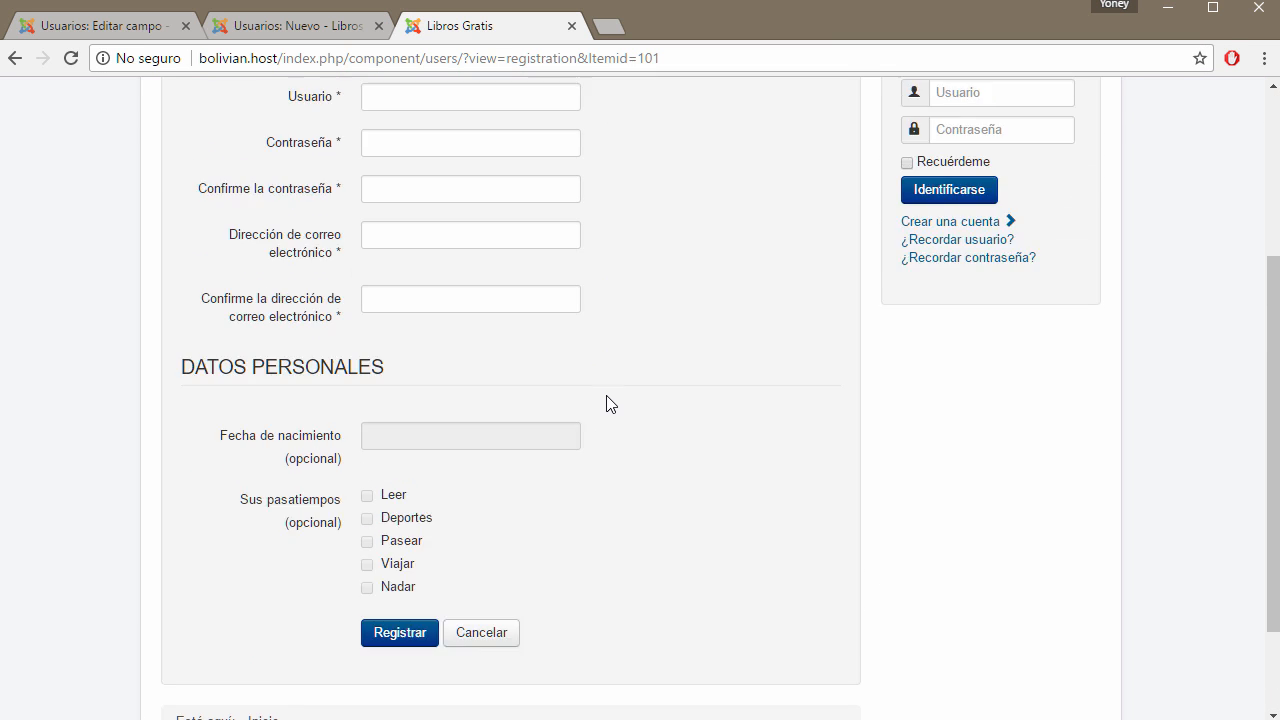
pyautogui.scroll(3, 540, 330)
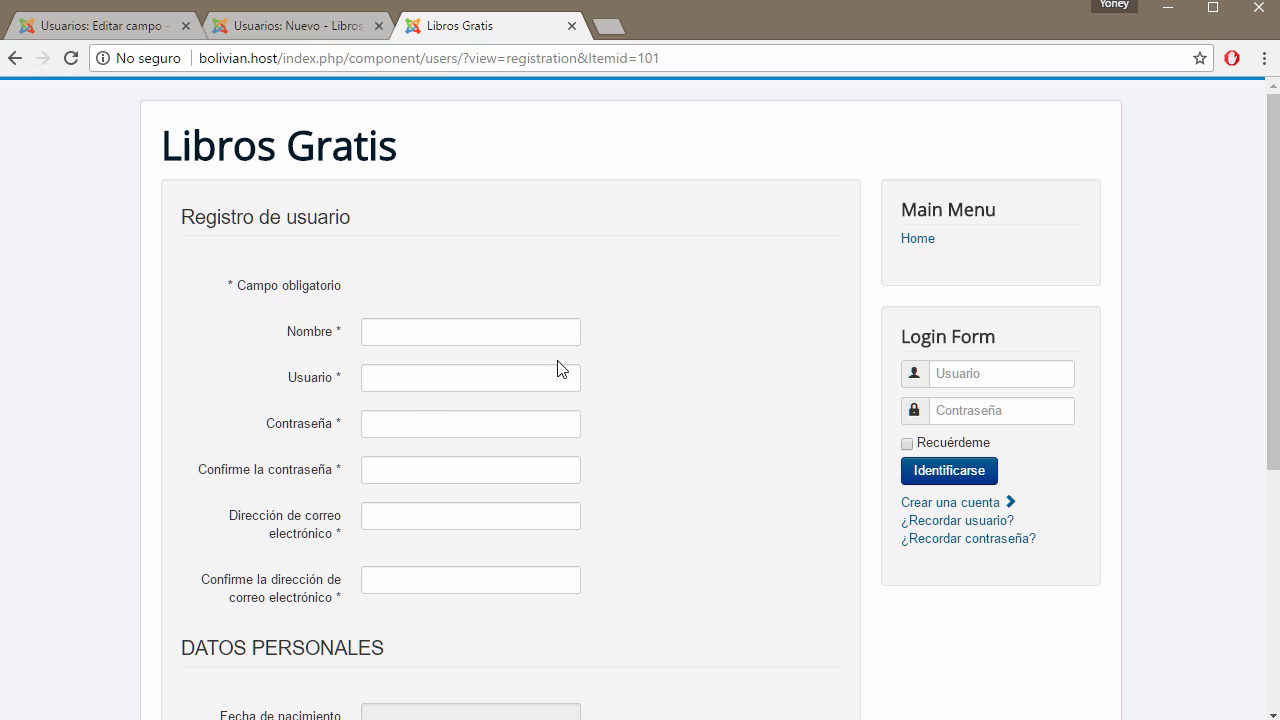
pyautogui.scroll(-3, 545, 420)
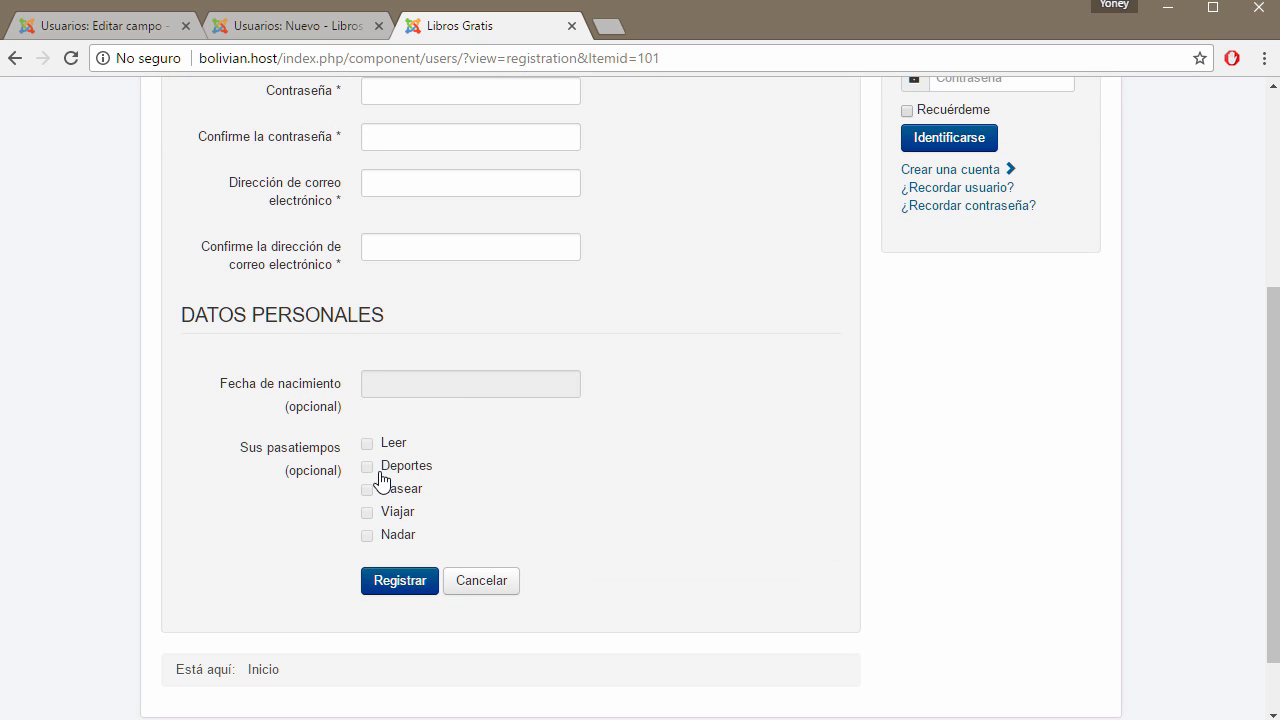
pyautogui.scroll(3, 380, 112)
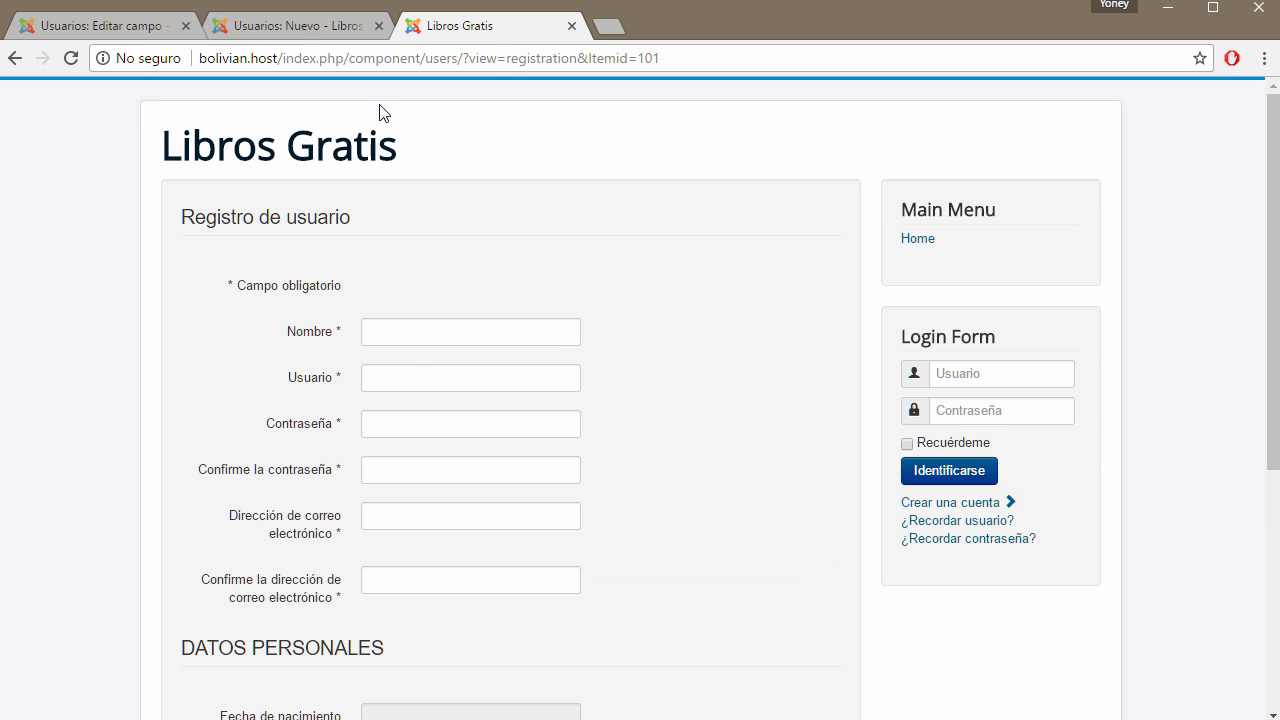
# Cancel the new user and open the DATOS PERSONALES section of the existing user in the Profesor group
pyautogui.click(300, 27)
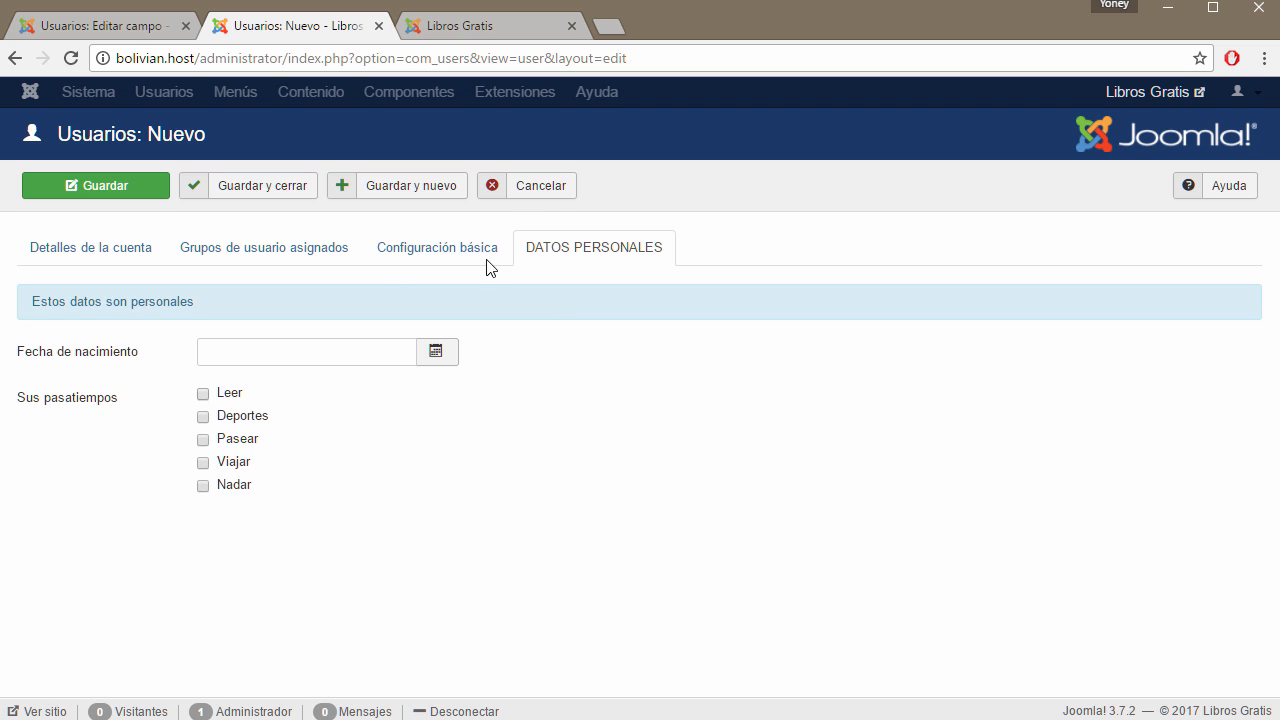
pyautogui.click(531, 189)
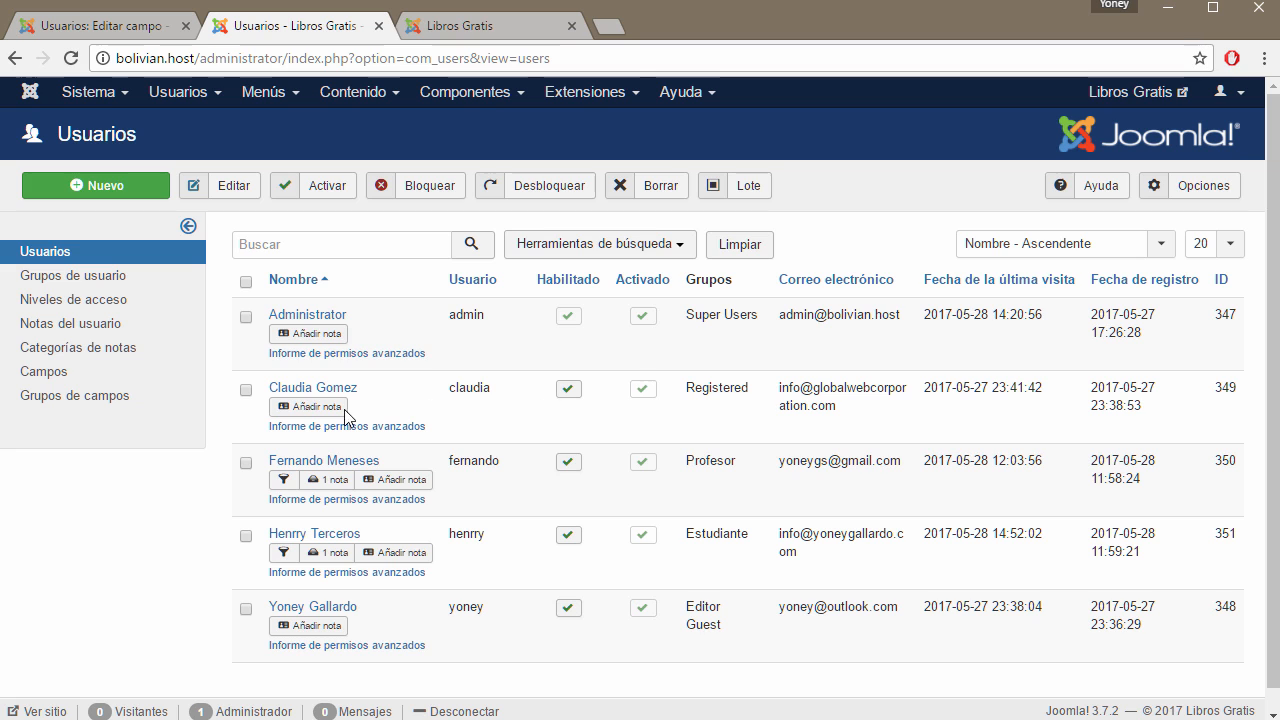
pyautogui.scroll(-1, 336, 470)
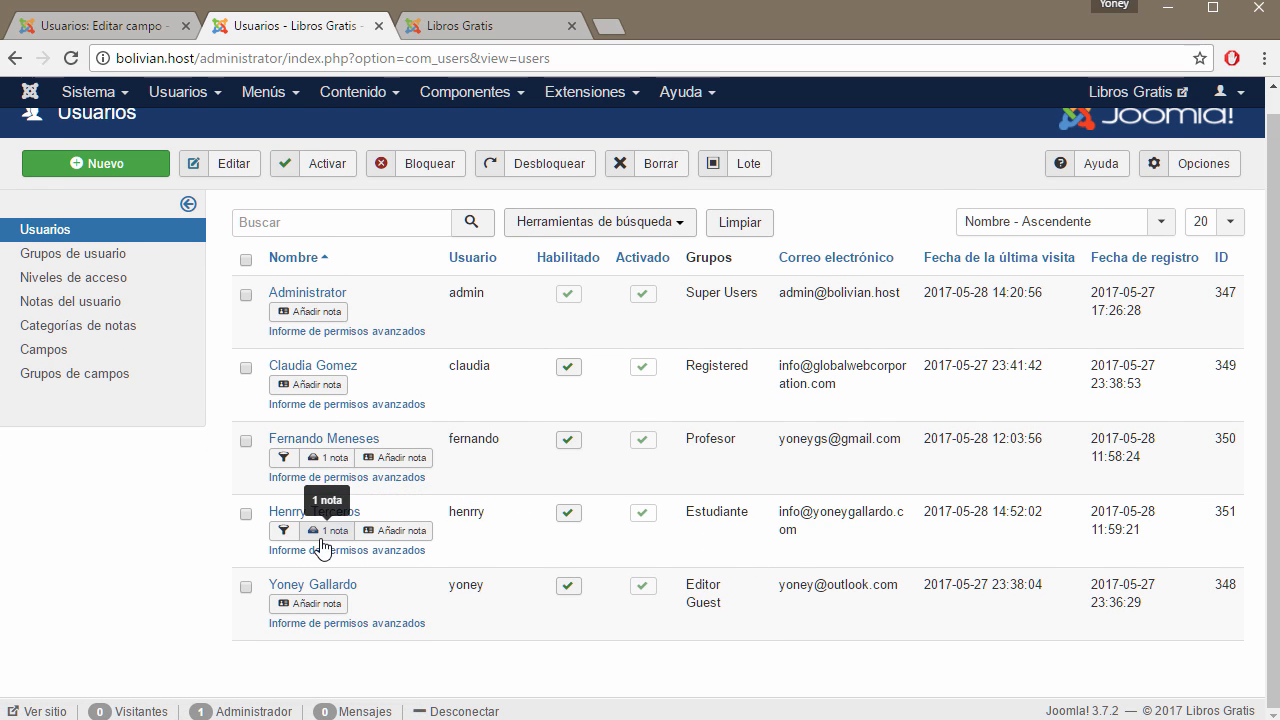
pyautogui.click(336, 441)
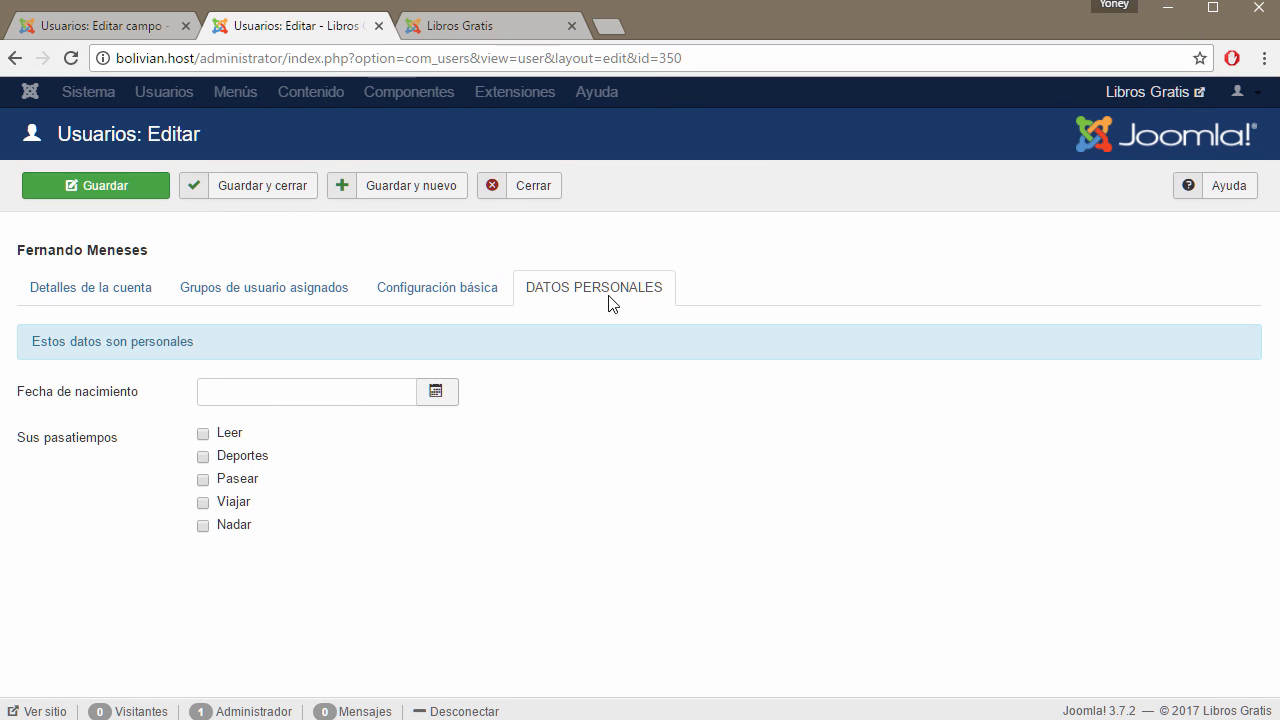
# Fill in the user's birth date and the Deportes hobby, and save the user
pyautogui.click(435, 393)
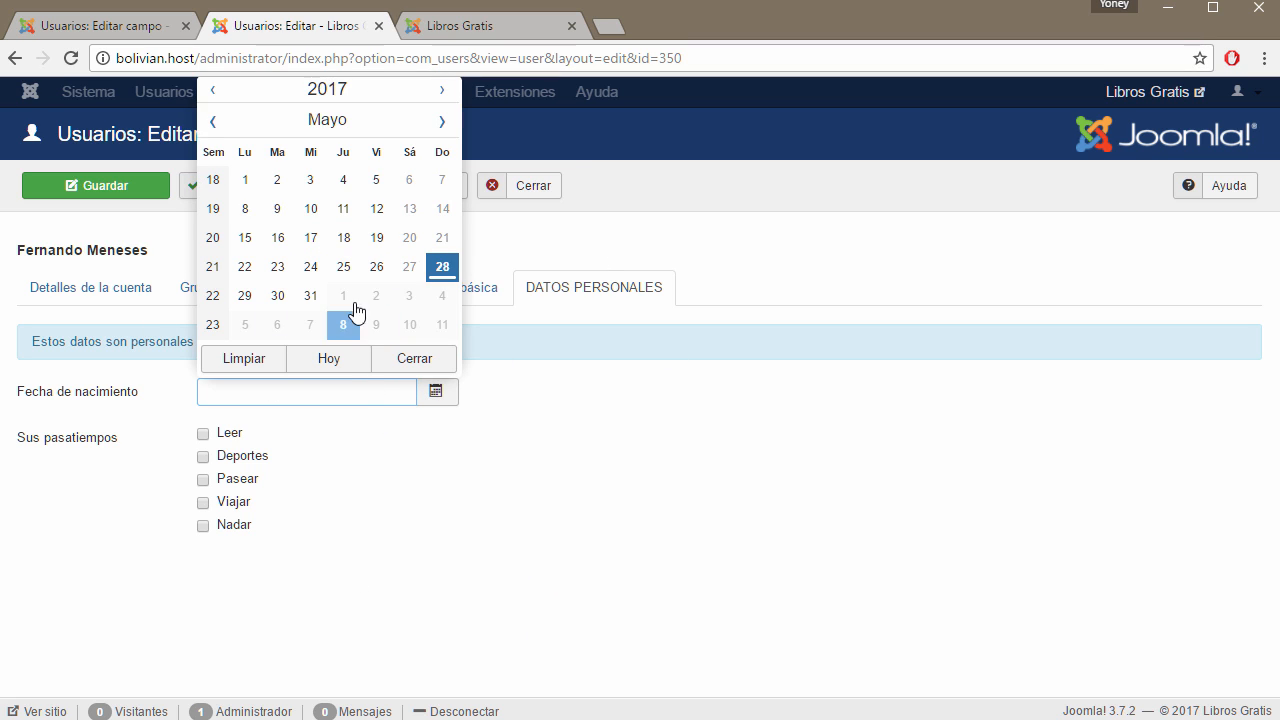
pyautogui.click(210, 92)
pyautogui.click(210, 92)
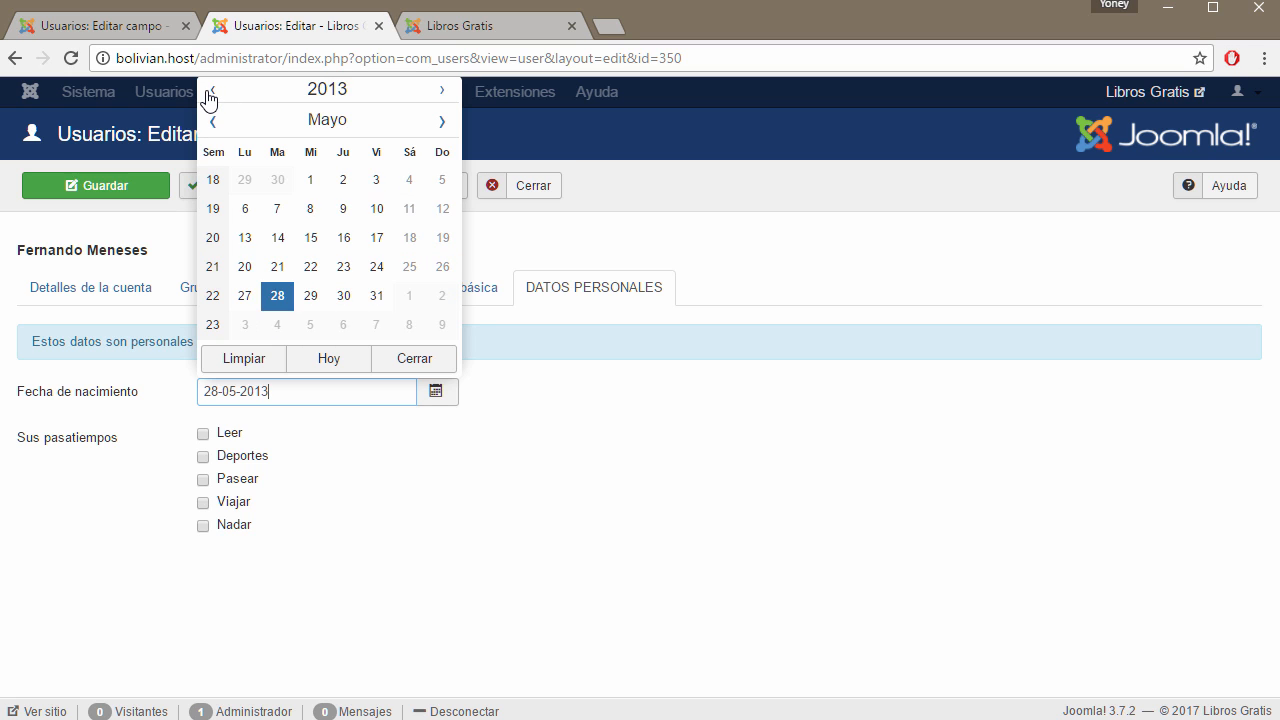
pyautogui.click(210, 92)
pyautogui.click(210, 92)
pyautogui.click(210, 92)
pyautogui.click(210, 92)
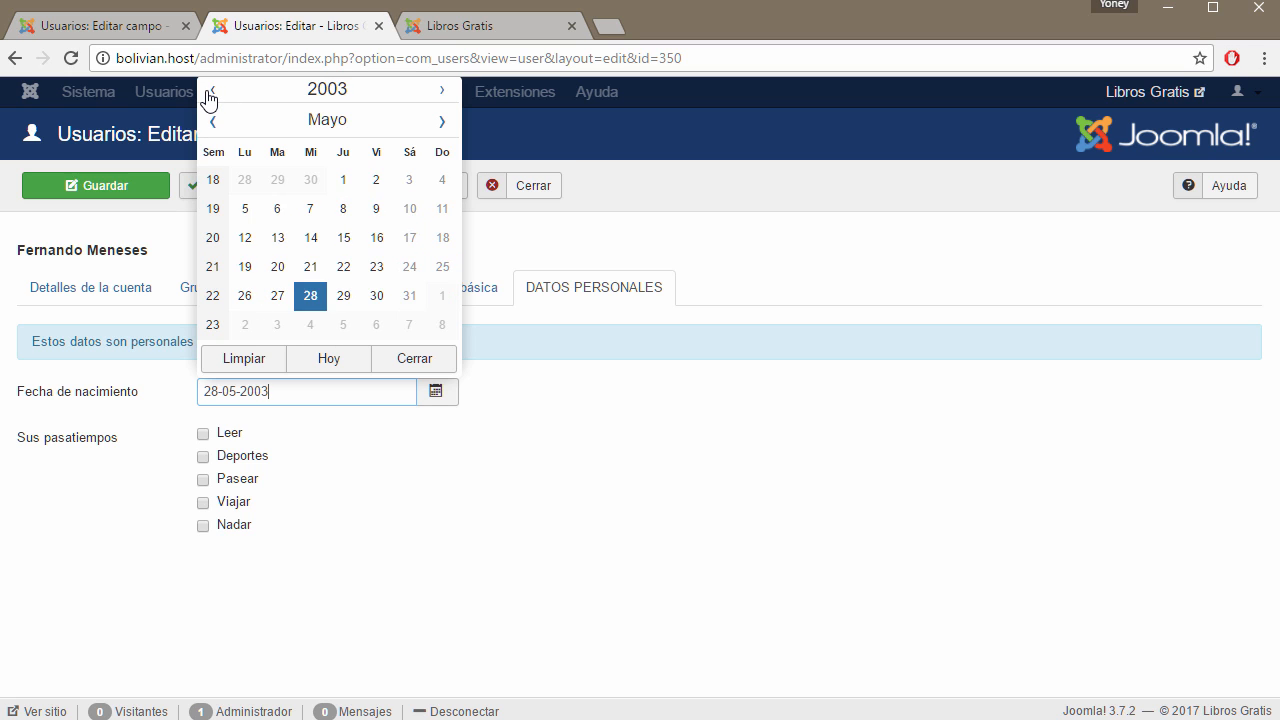
pyautogui.click(210, 92)
pyautogui.click(210, 92)
pyautogui.click(210, 92)
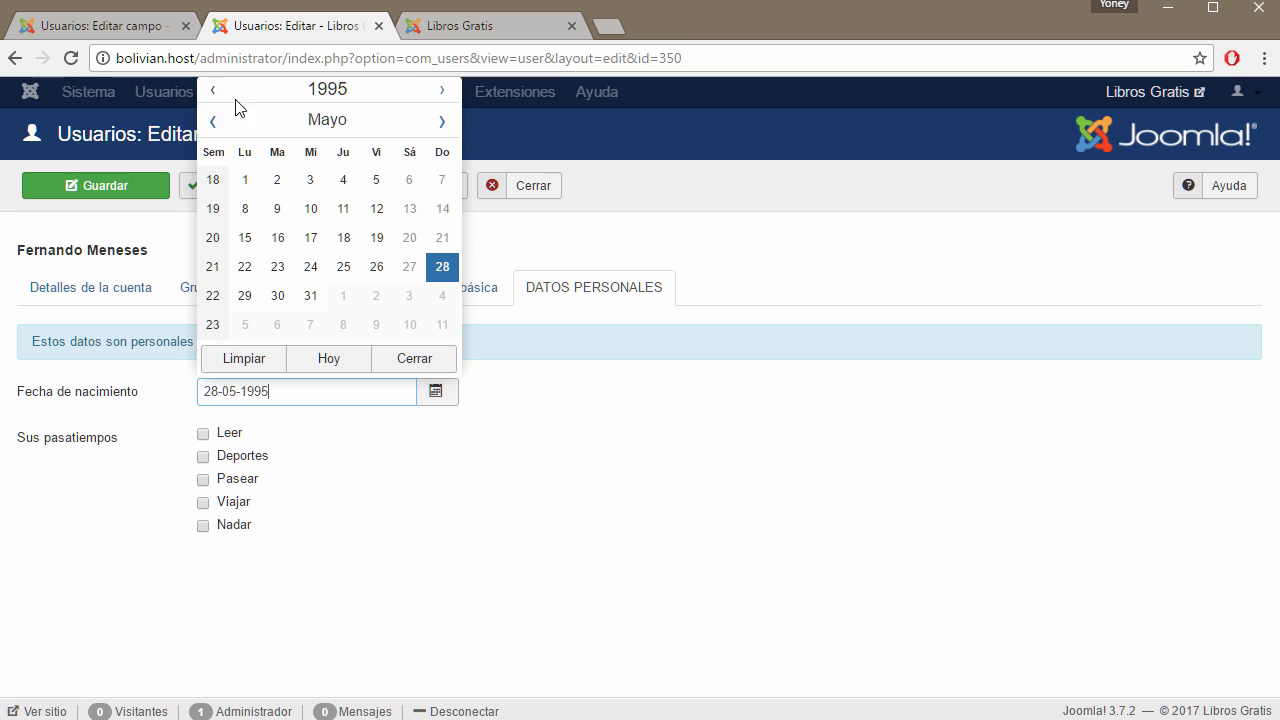
pyautogui.click(443, 121)
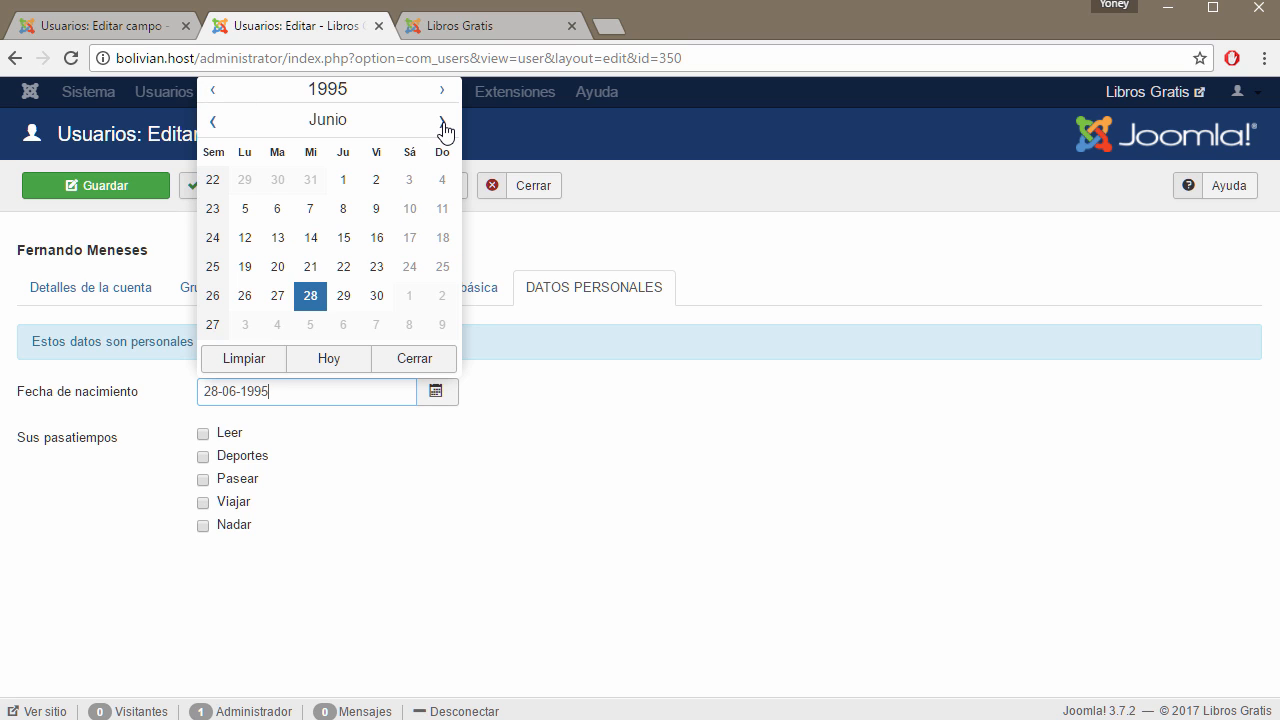
pyautogui.click(443, 121)
pyautogui.click(343, 237)
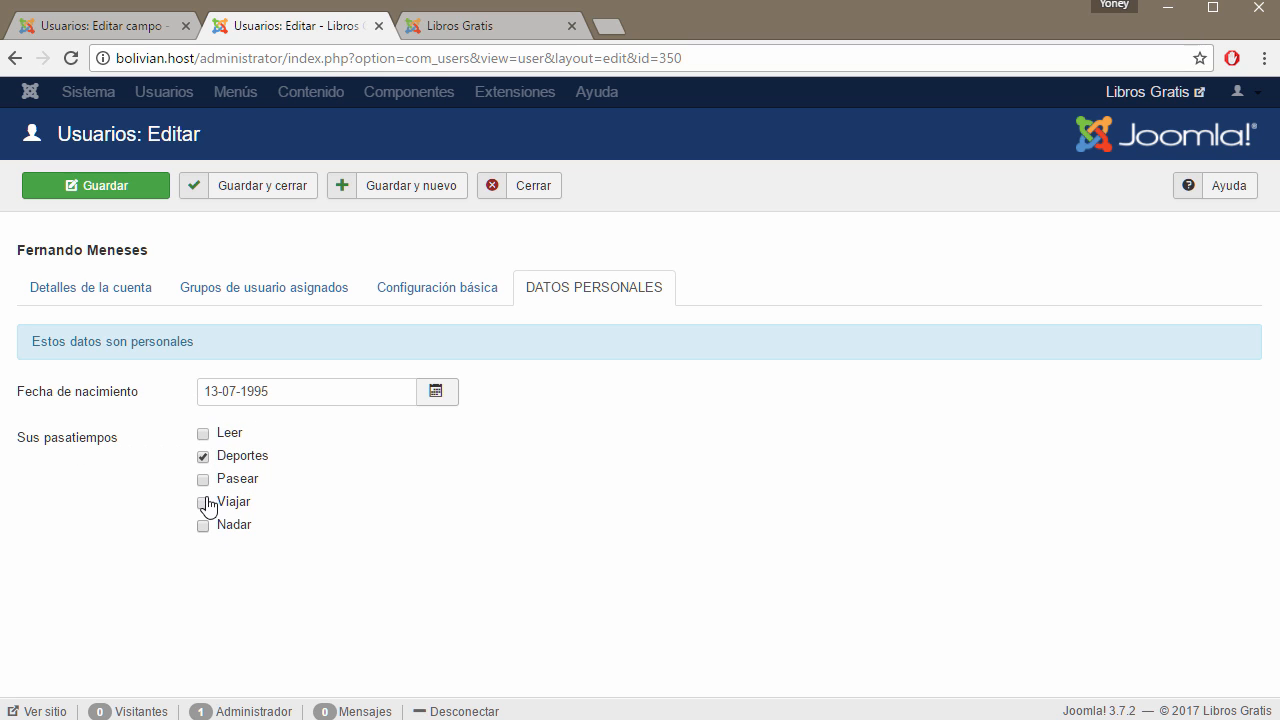
pyautogui.click(117, 193)
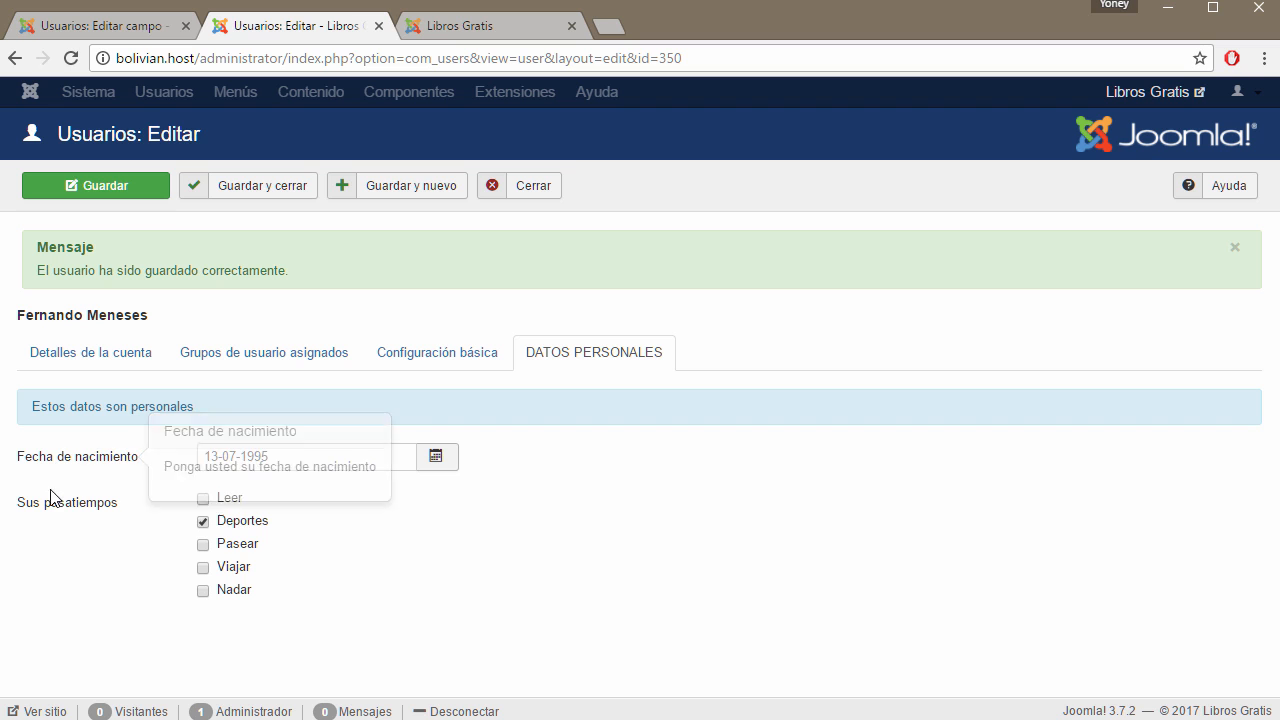
# Compare the saved user's personal data fields with those on the public registration form
pyautogui.moveTo(34, 514)
pyautogui.click(485, 25)
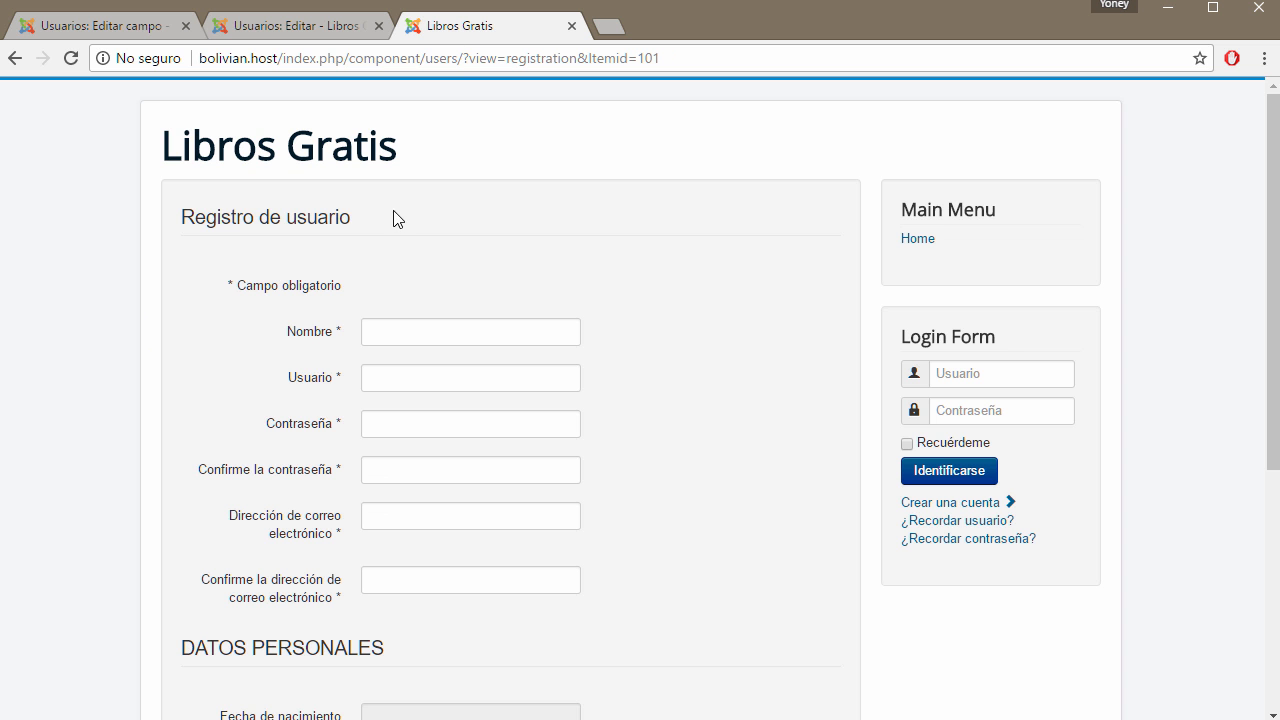
pyautogui.scroll(-4, 526, 460)
pyautogui.moveTo(265, 300)
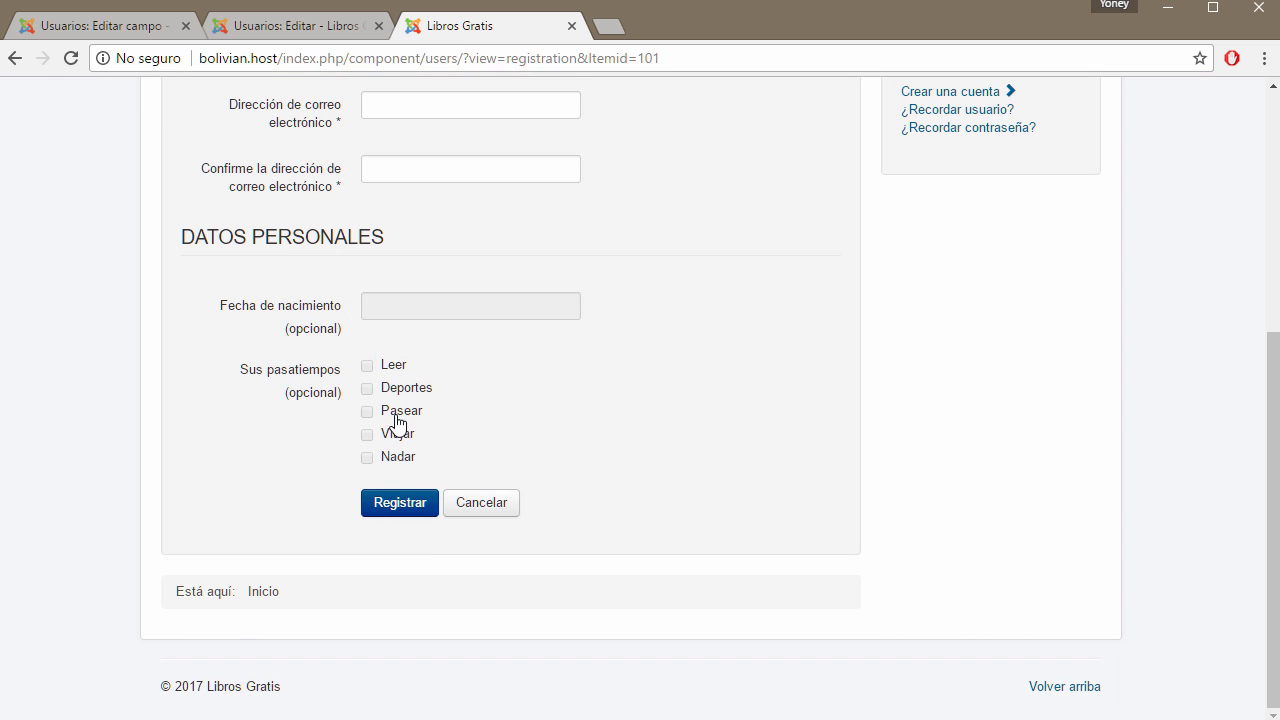
pyautogui.click(266, 29)
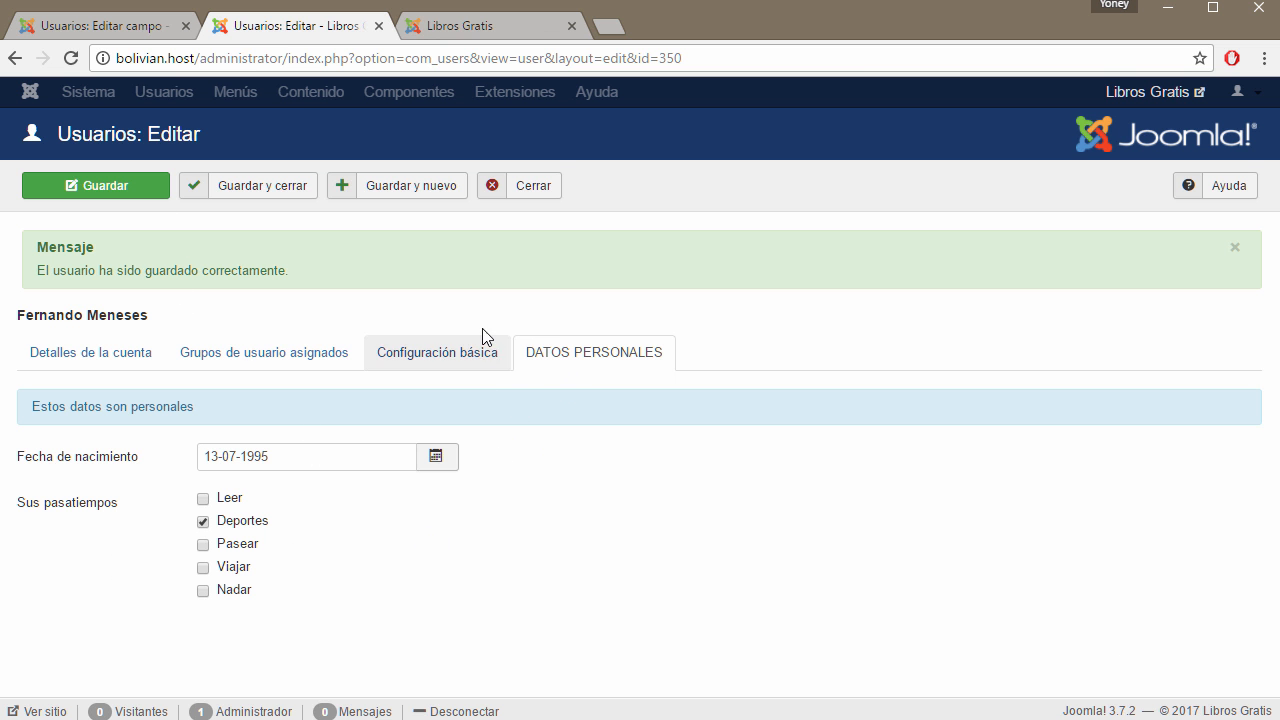
# Save the Sus pasatiempos field, start a new user field and review the available field types
pyautogui.click(100, 27)
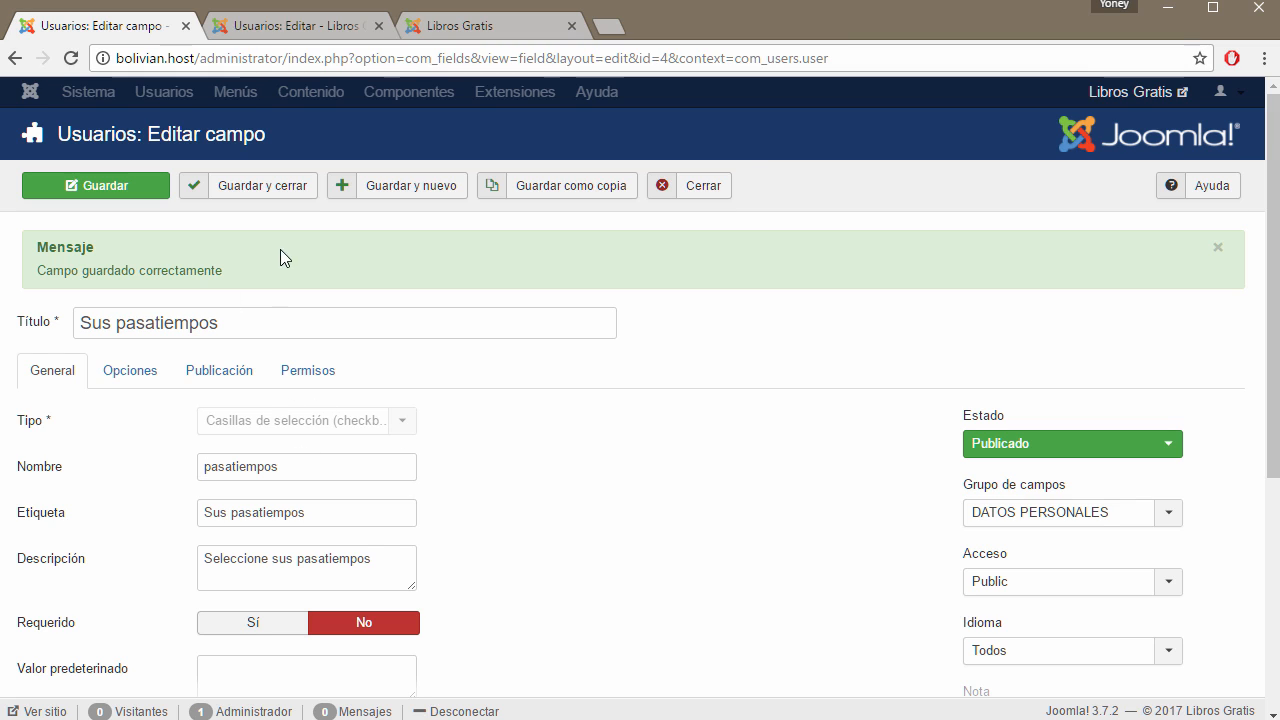
pyautogui.click(384, 190)
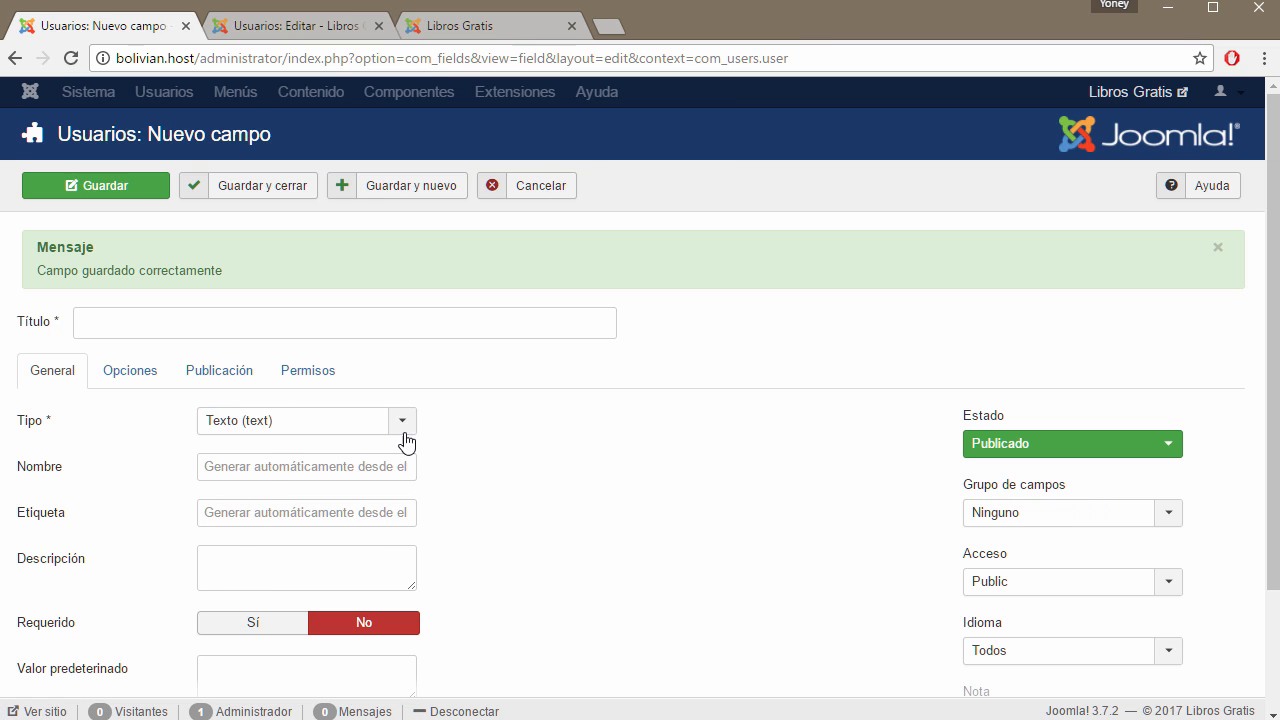
pyautogui.click(403, 428)
pyautogui.scroll(2, 408, 539)
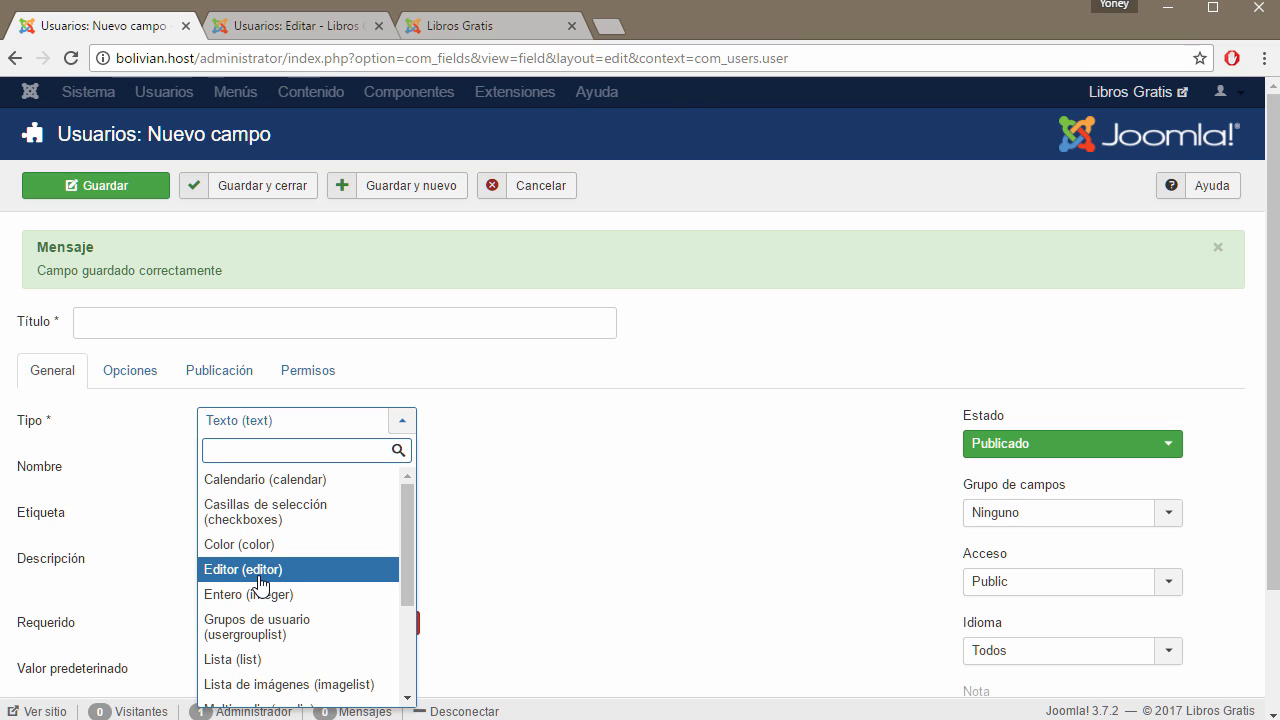
pyautogui.scroll(-3, 270, 592)
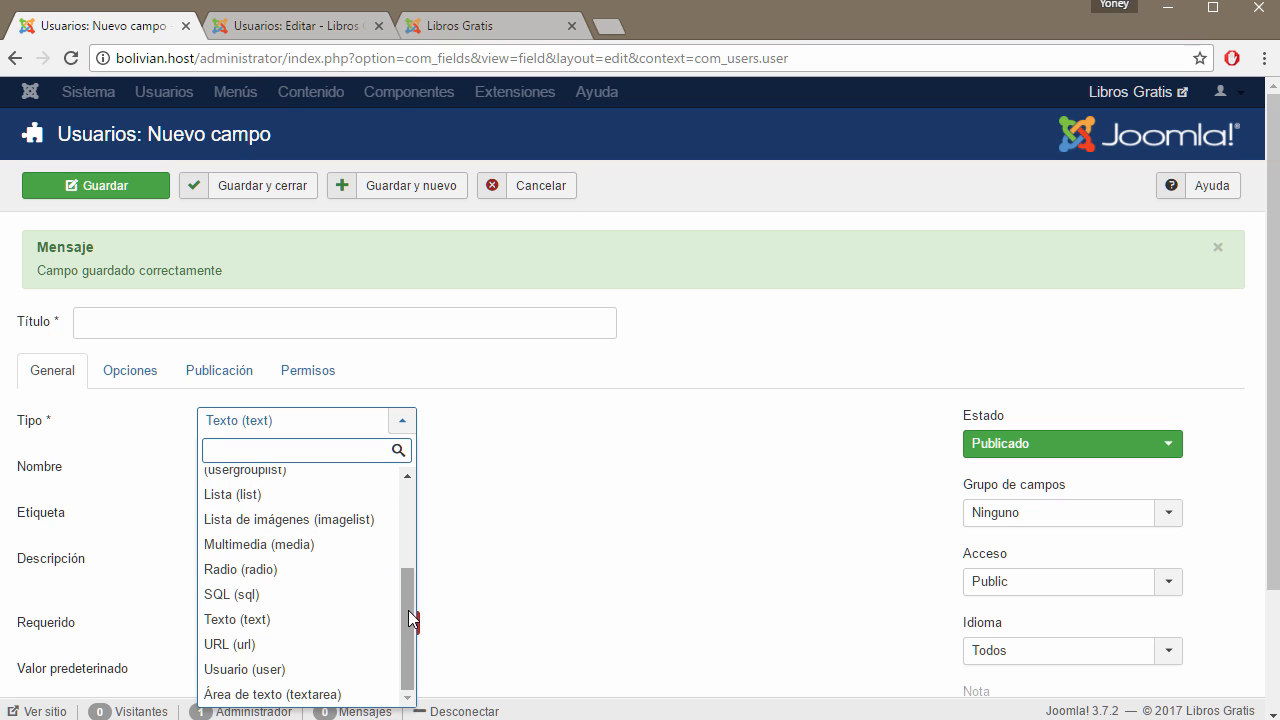
pyautogui.moveTo(409, 617); pyautogui.dragTo(399, 577)
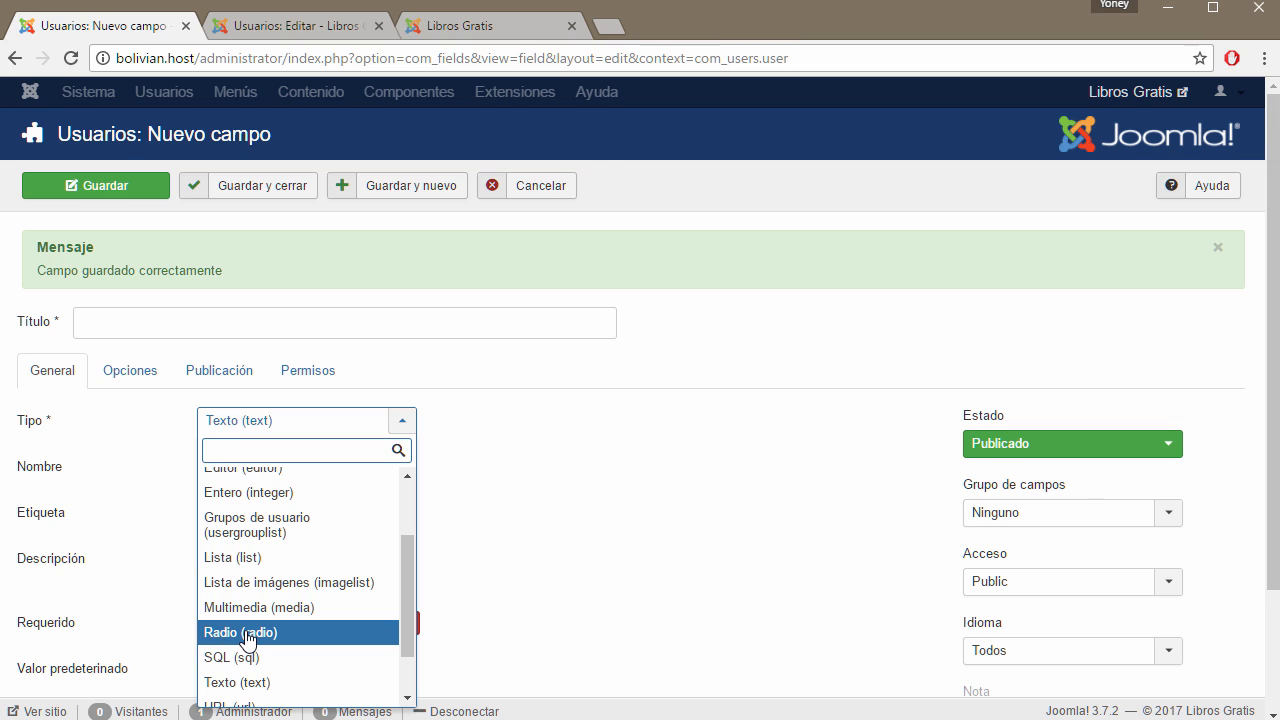
pyautogui.moveTo(408, 620); pyautogui.dragTo(401, 662)
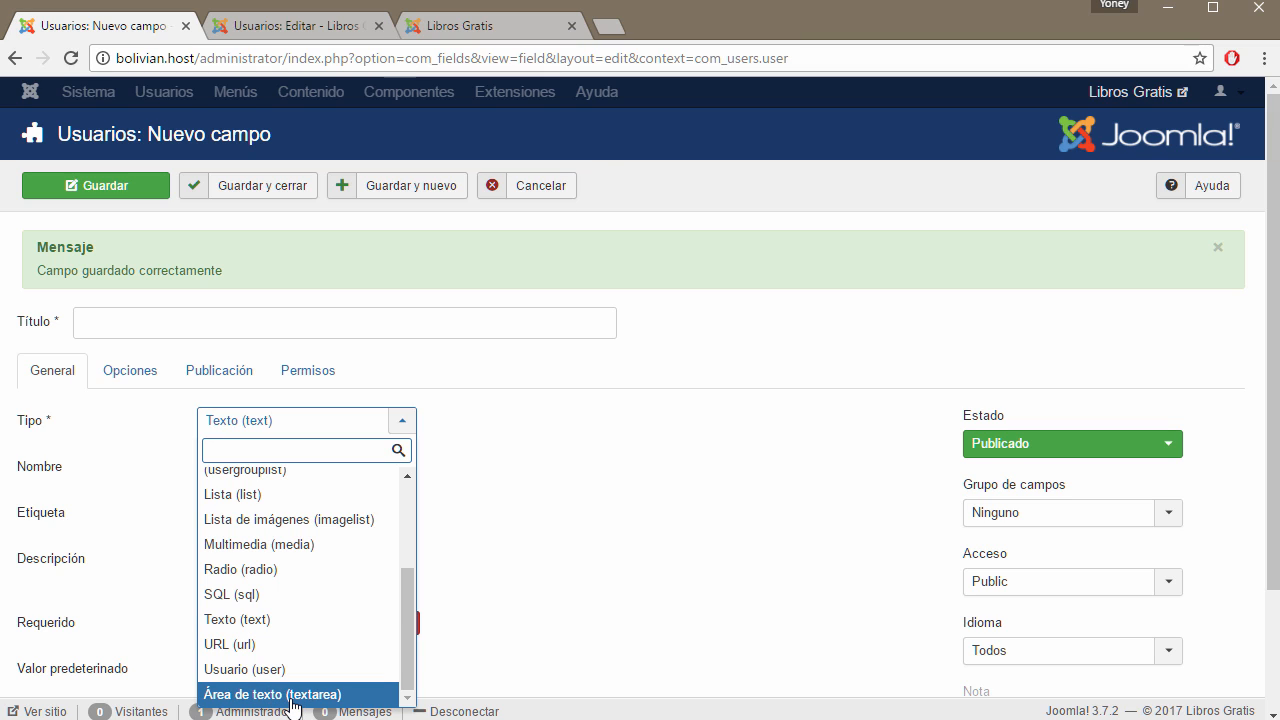
# Look over the public registration form once more and return to the new field form
pyautogui.click(477, 24)
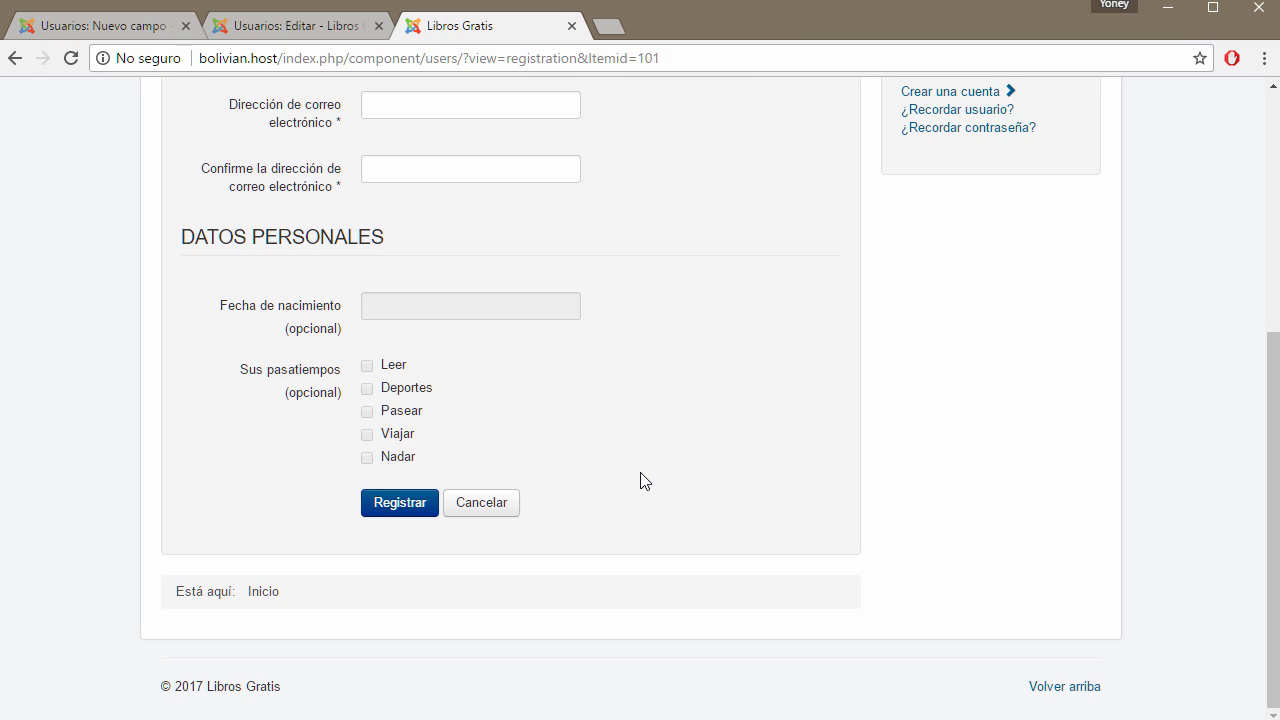
pyautogui.scroll(3, 645, 481)
pyautogui.scroll(-2, 469, 315)
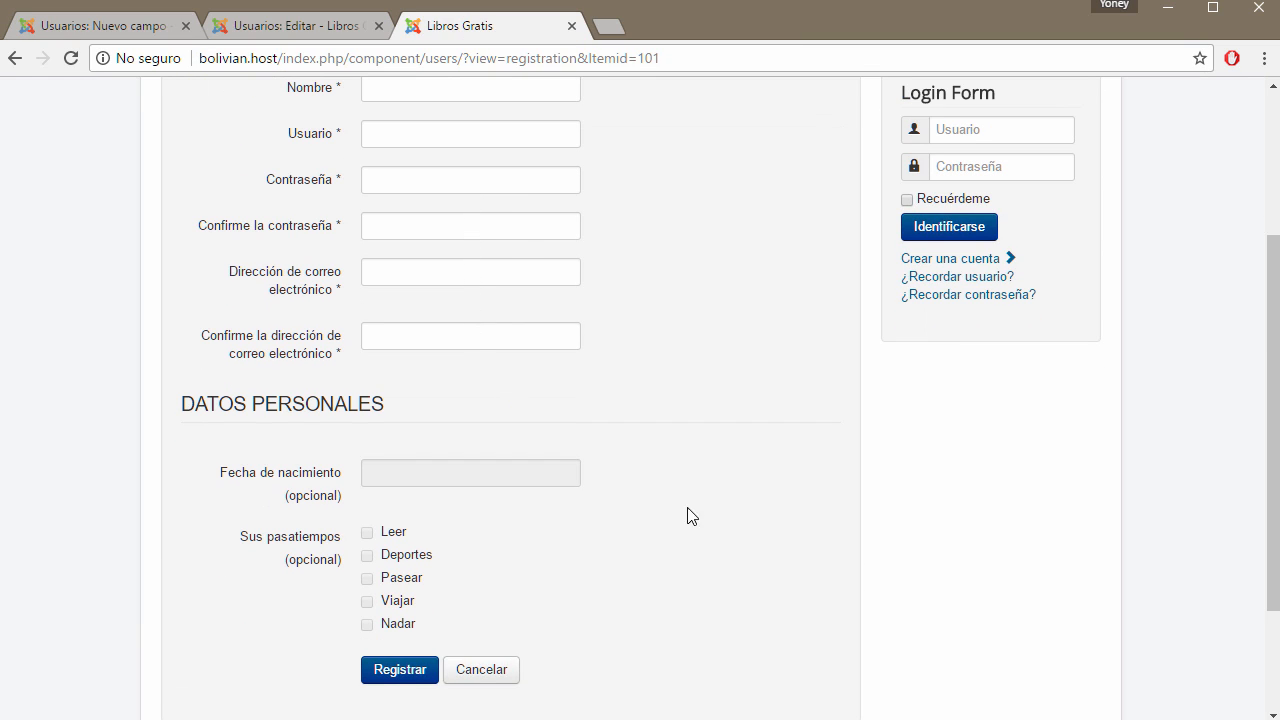
pyautogui.click(155, 30)
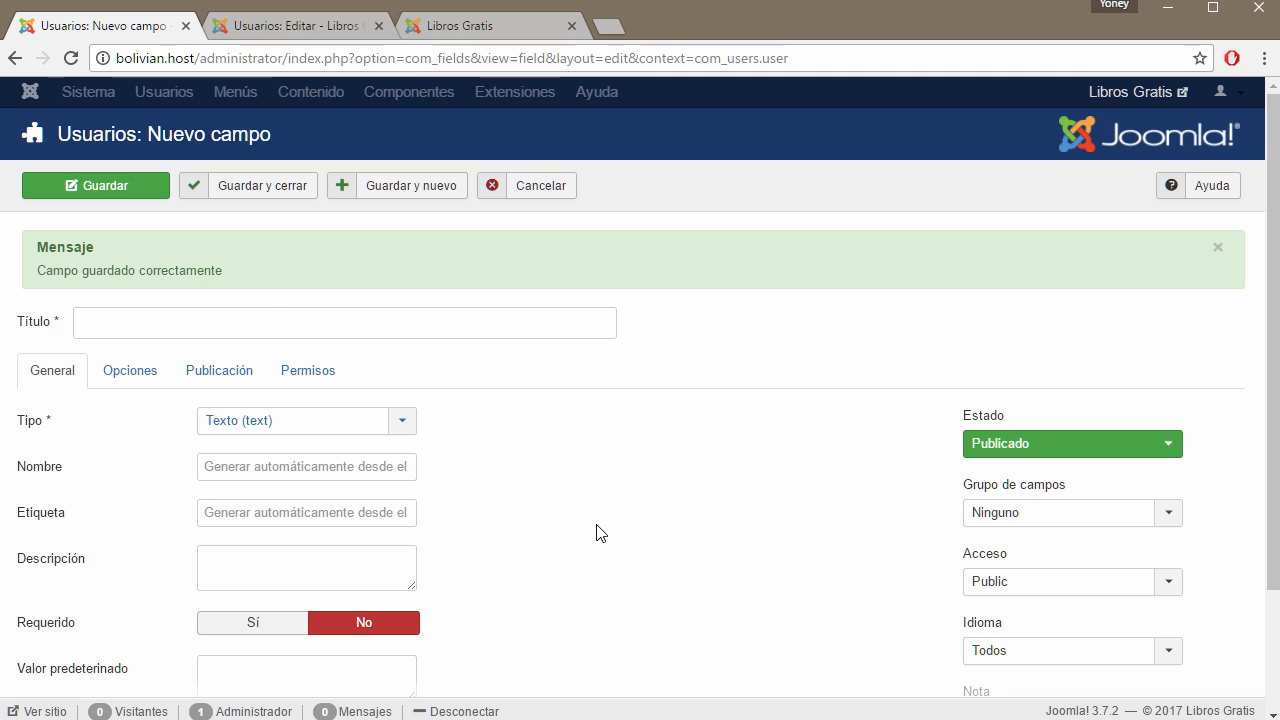
# Set the new user field's type to Color (color), its name to "Color" and its label to "color"
pyautogui.click(369, 430)
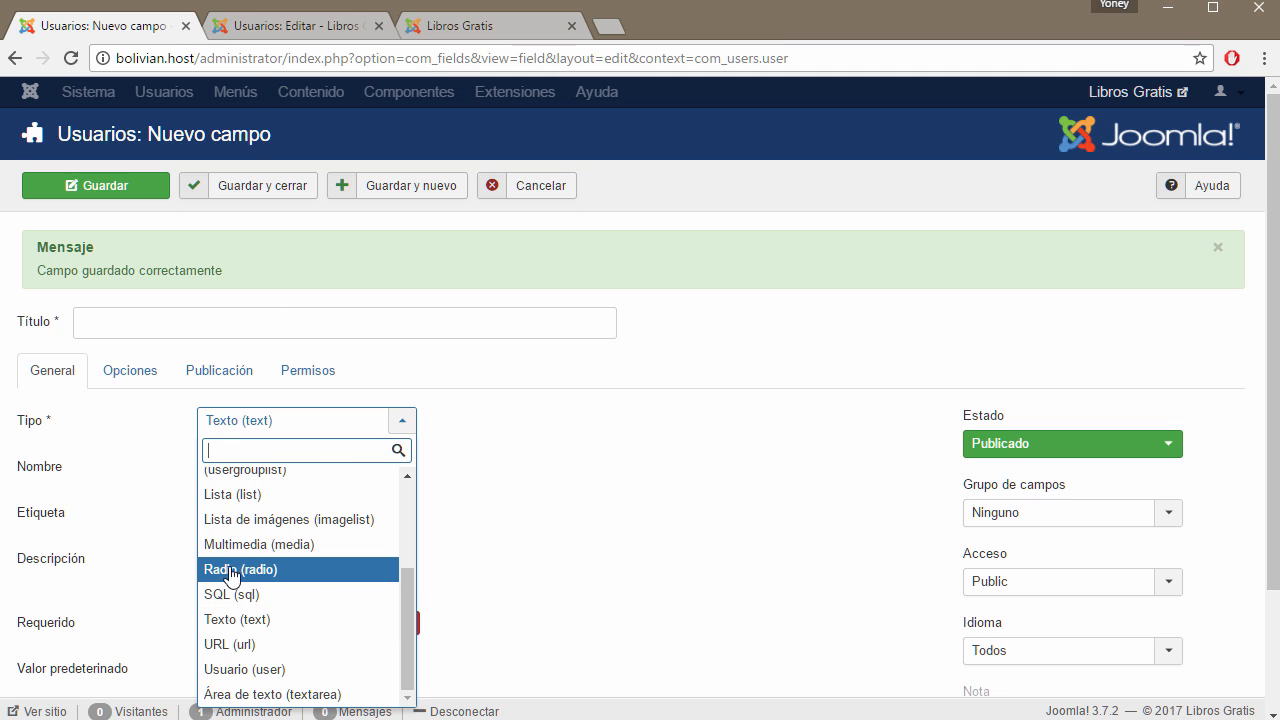
pyautogui.scroll(3, 245, 565)
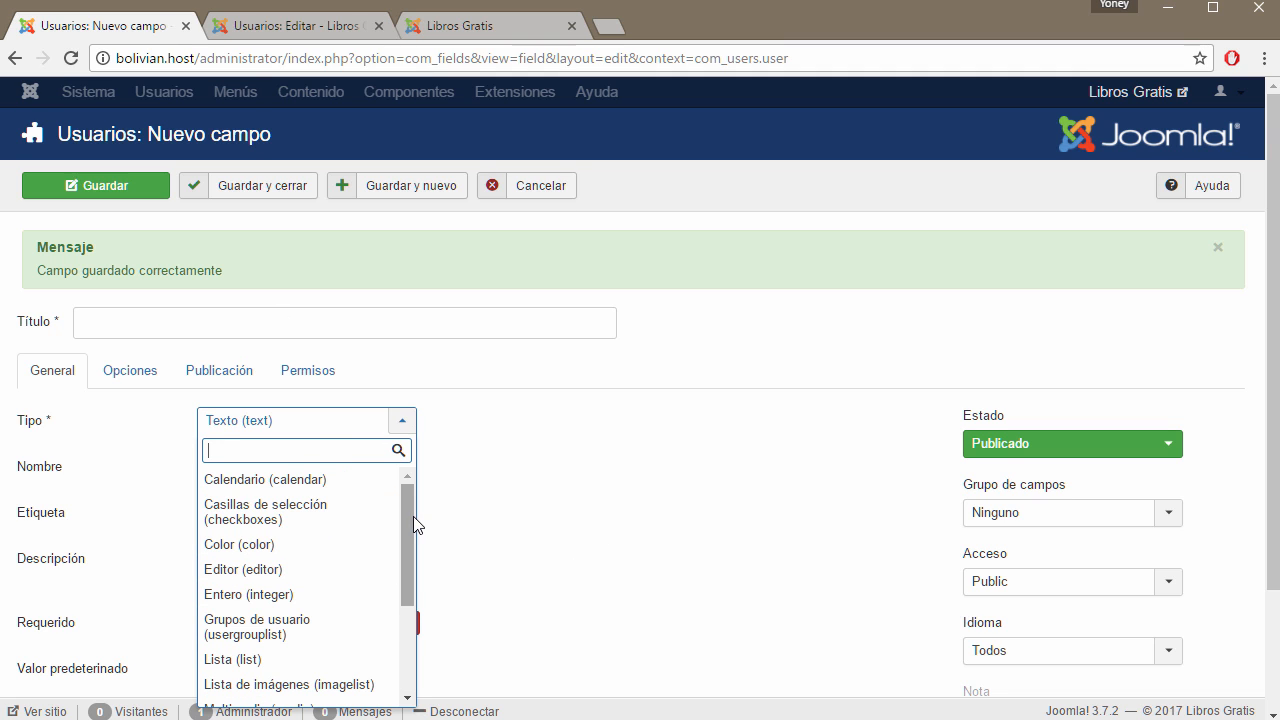
pyautogui.moveTo(413, 516)
pyautogui.mouseDown()
pyautogui.moveTo(400, 605)
pyautogui.moveTo(396, 528)
pyautogui.mouseUp()
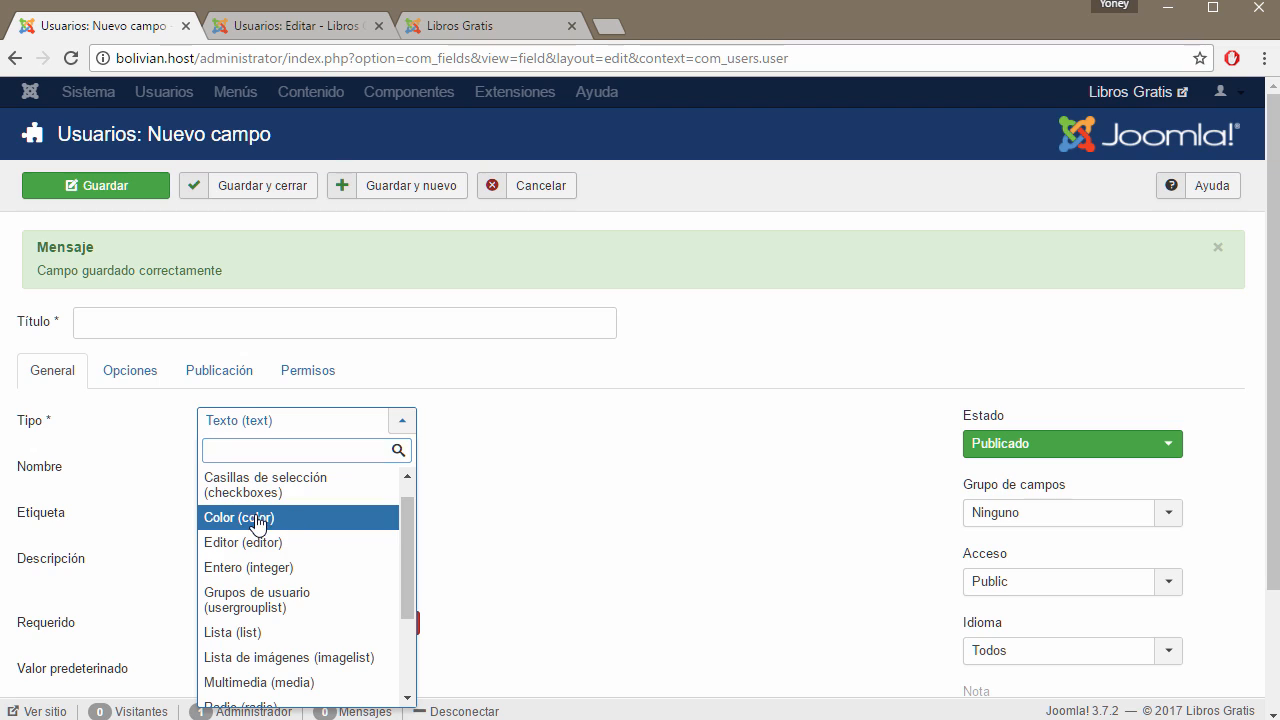
pyautogui.click(256, 518)
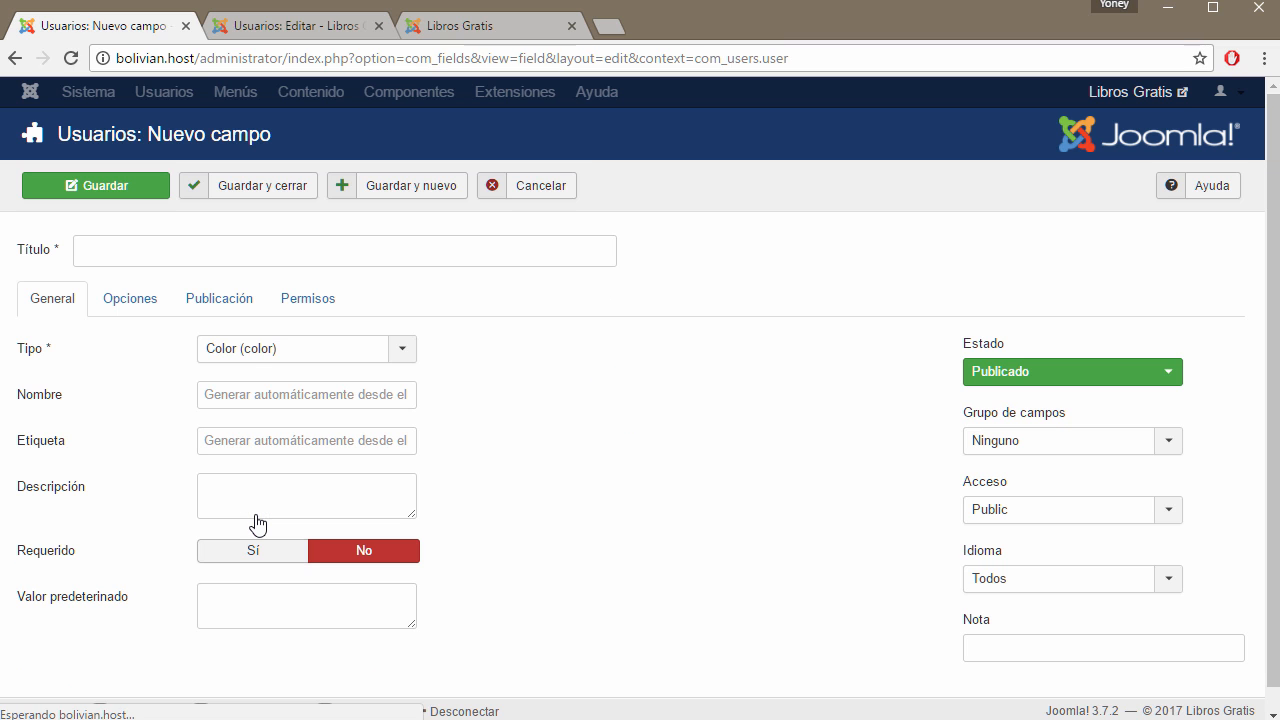
pyautogui.click(223, 389)
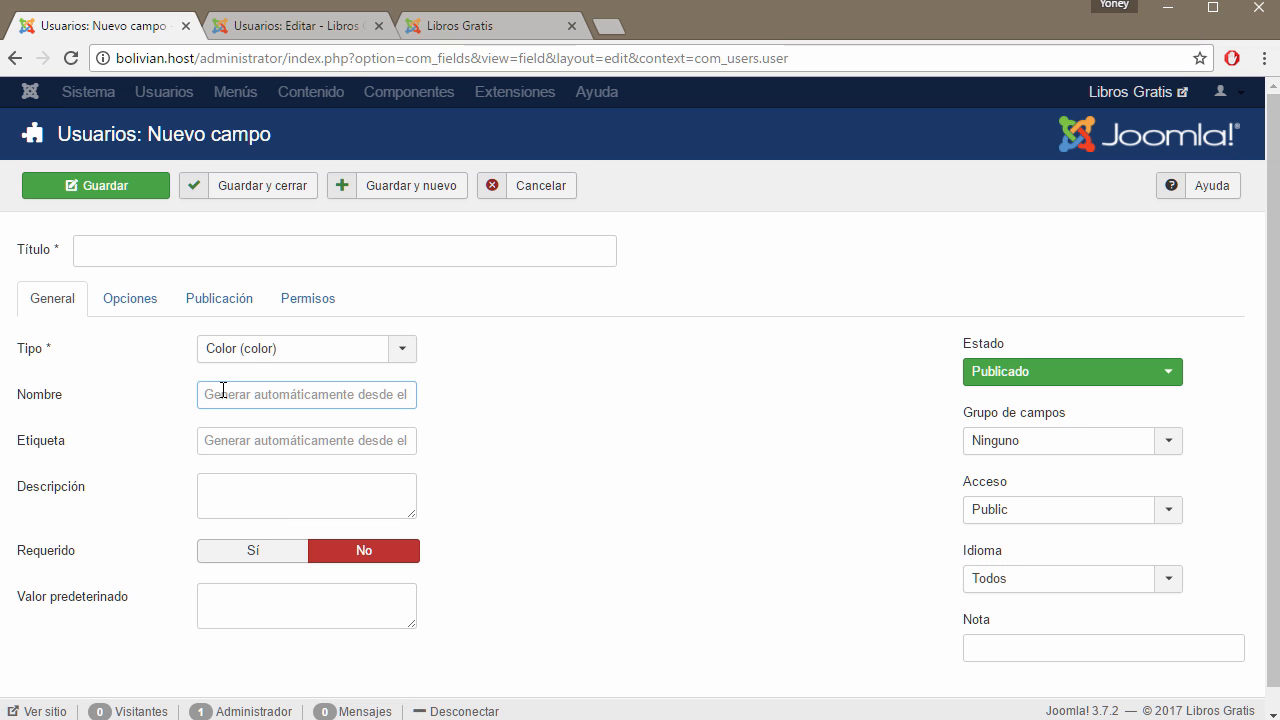
pyautogui.write('Color')
pyautogui.press('Tab')
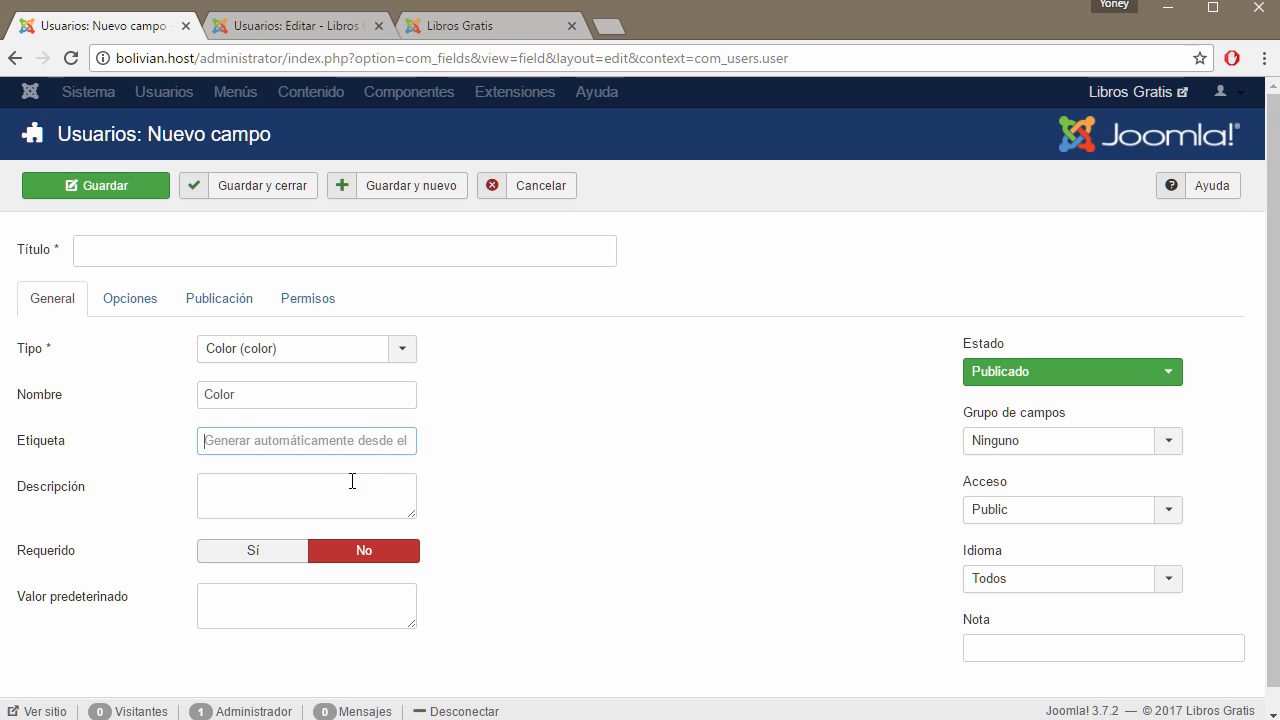
pyautogui.write('color')
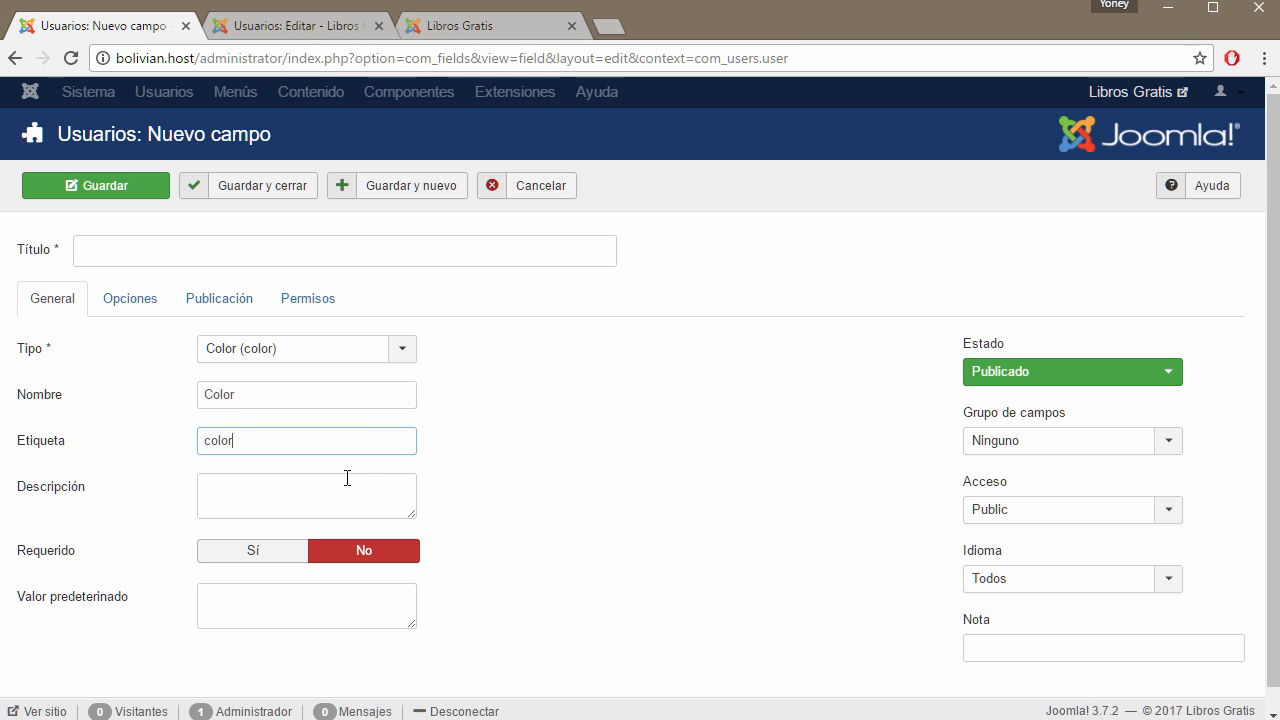
# Enter the description "Elegir su color favorito" and assign the field to the DATOS PERSONALES field group
pyautogui.press('Tab')
pyautogui.write('E')
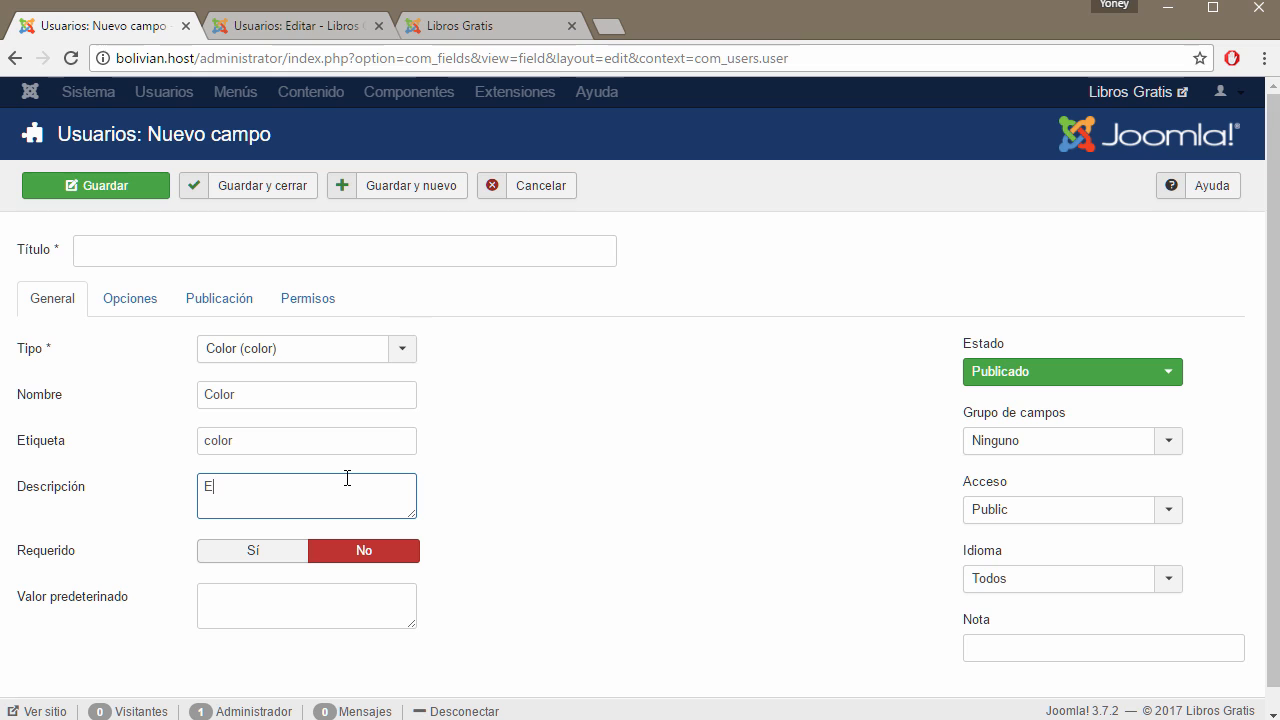
pyautogui.press('BackSpace')
pyautogui.press('BackSpace')
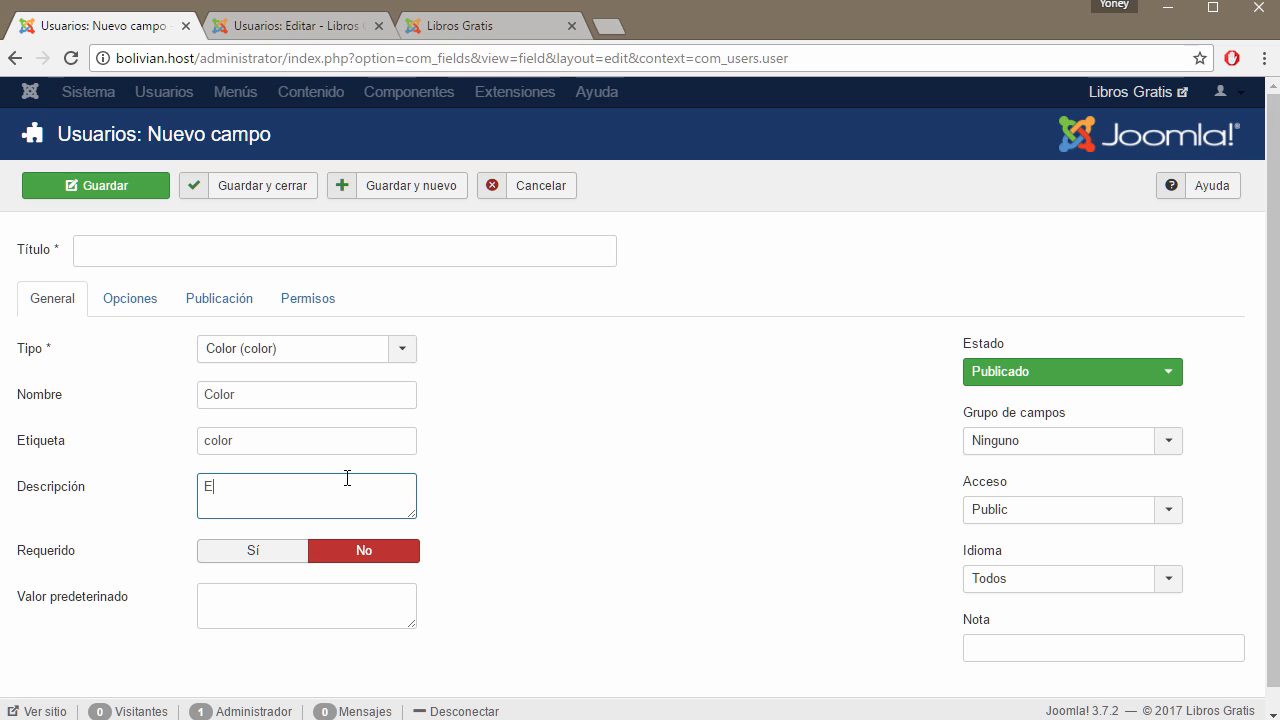
pyautogui.write('legir su color favorito')
pyautogui.click(1166, 442)
pyautogui.click(1045, 491)
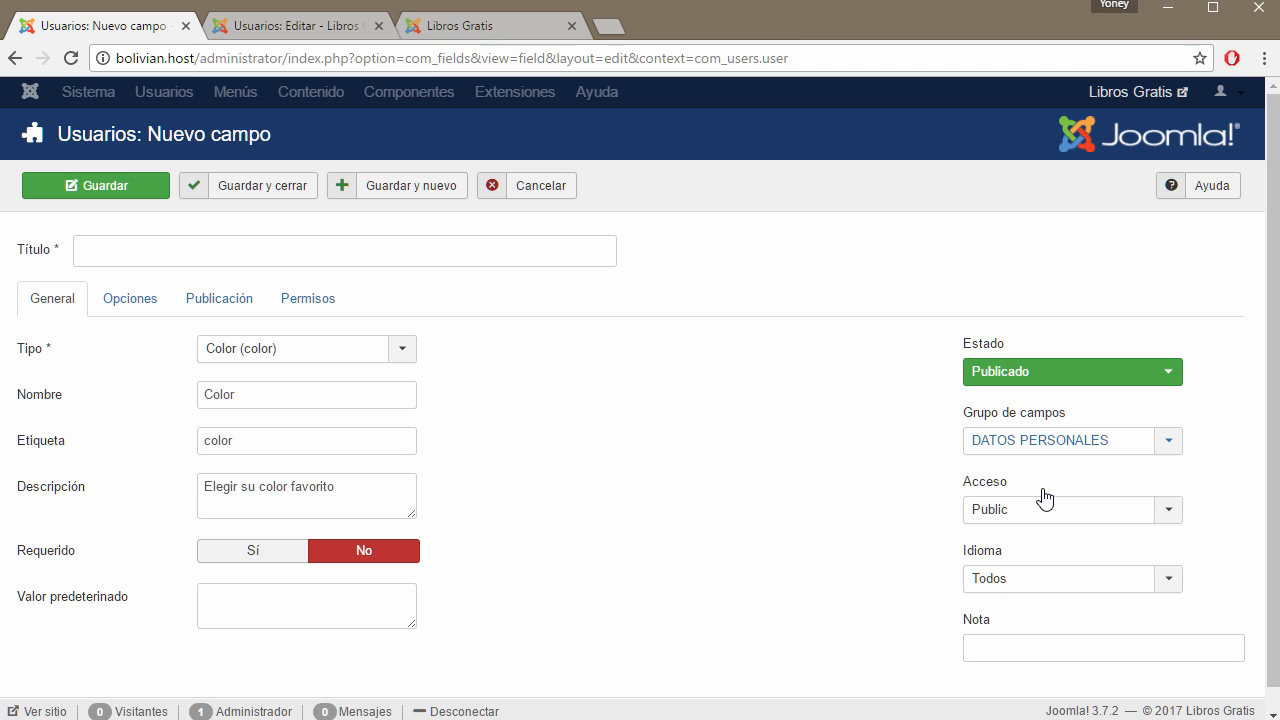
# Give the new field the title "Color" and save it
pyautogui.click(105, 188)
pyautogui.click(155, 324)
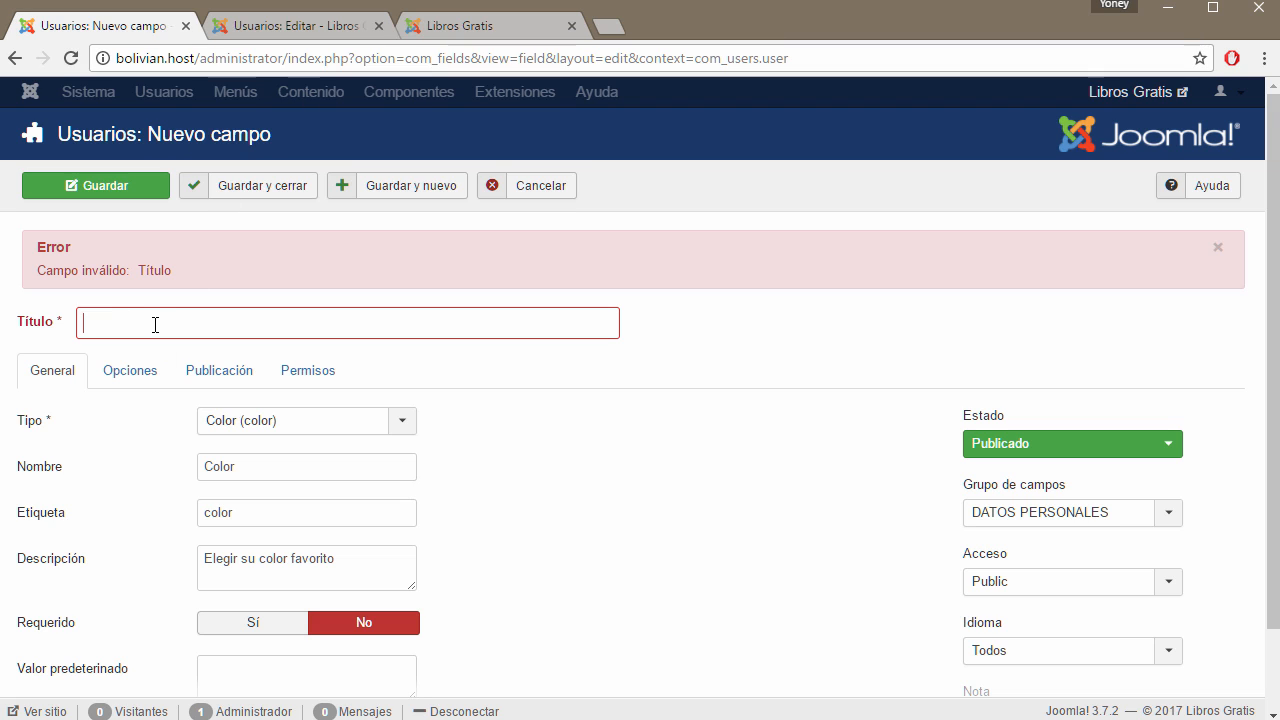
pyautogui.write('Color')
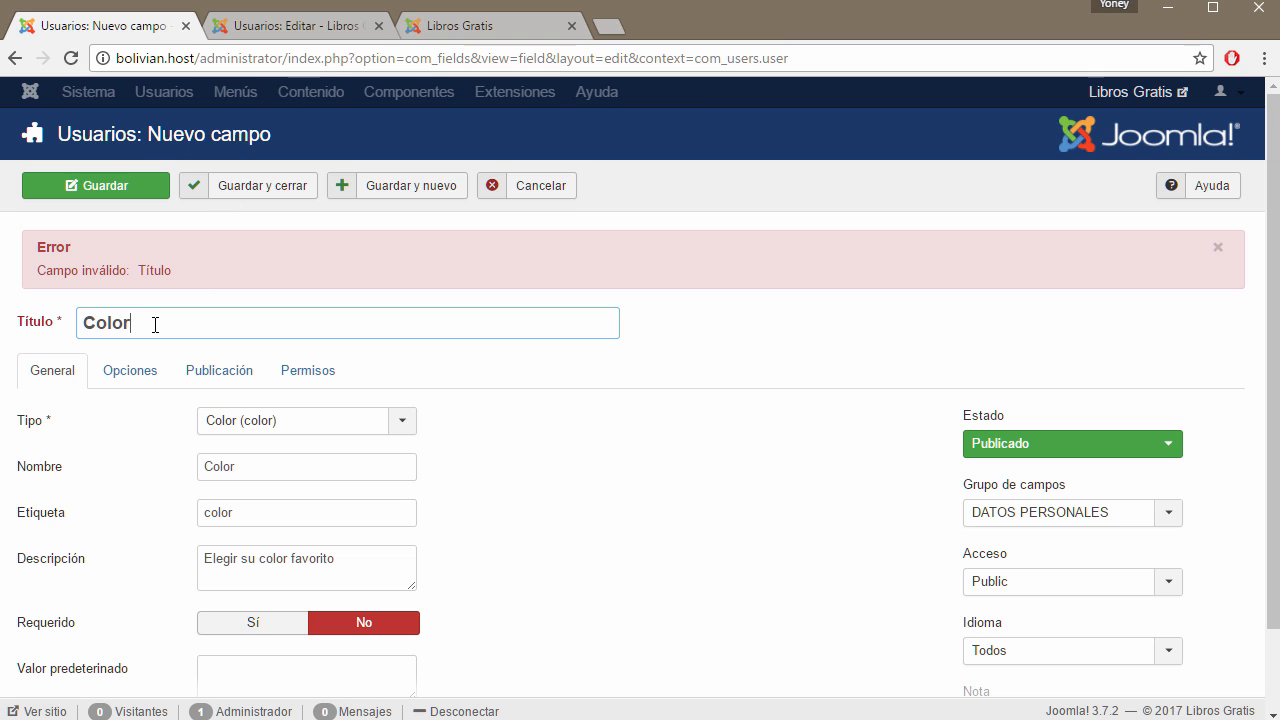
pyautogui.click(110, 182)
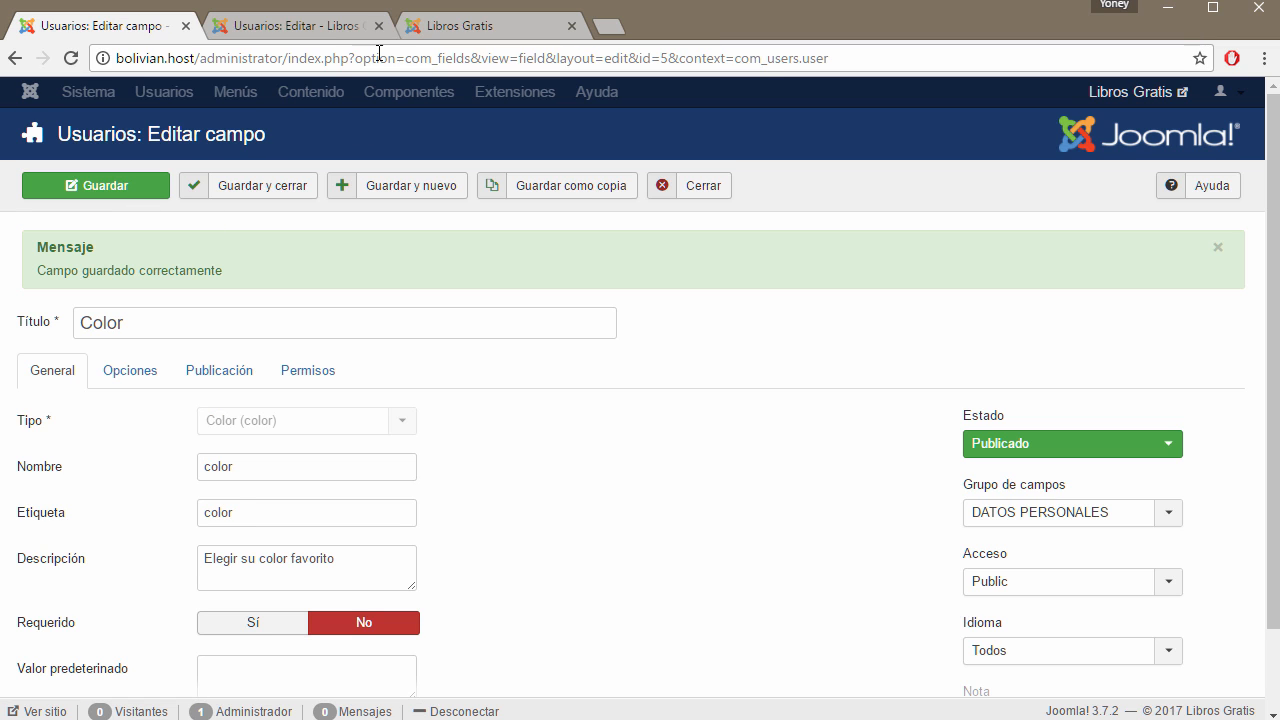
# Reload the user's edit form and choose a green shade for the color field with the colour picker
pyautogui.click(340, 28)
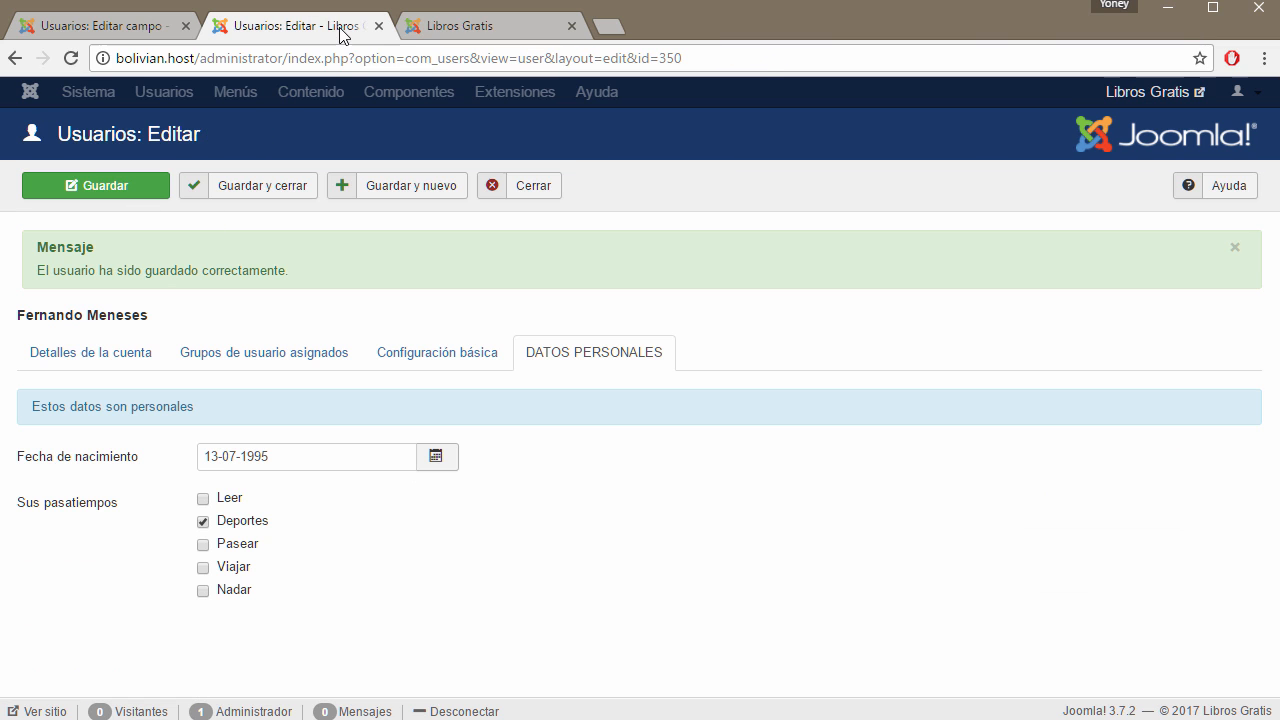
pyautogui.click(70, 58)
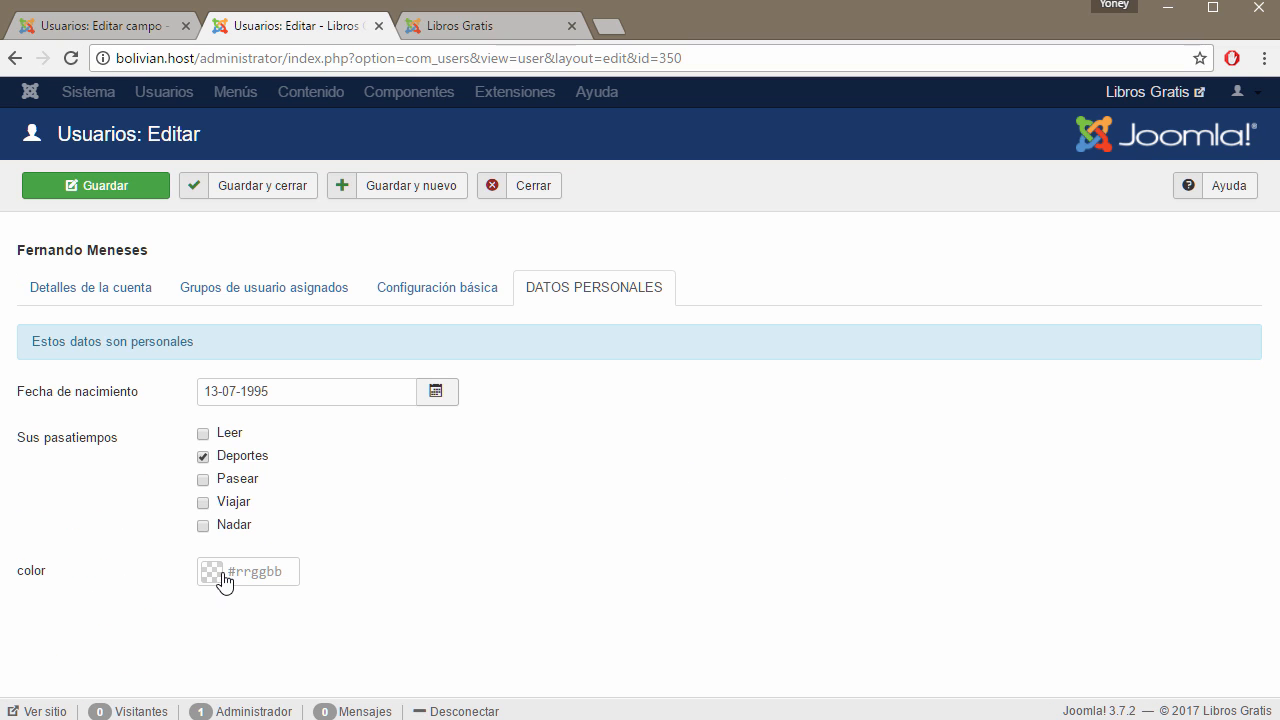
pyautogui.click(222, 583)
pyautogui.click(401, 529)
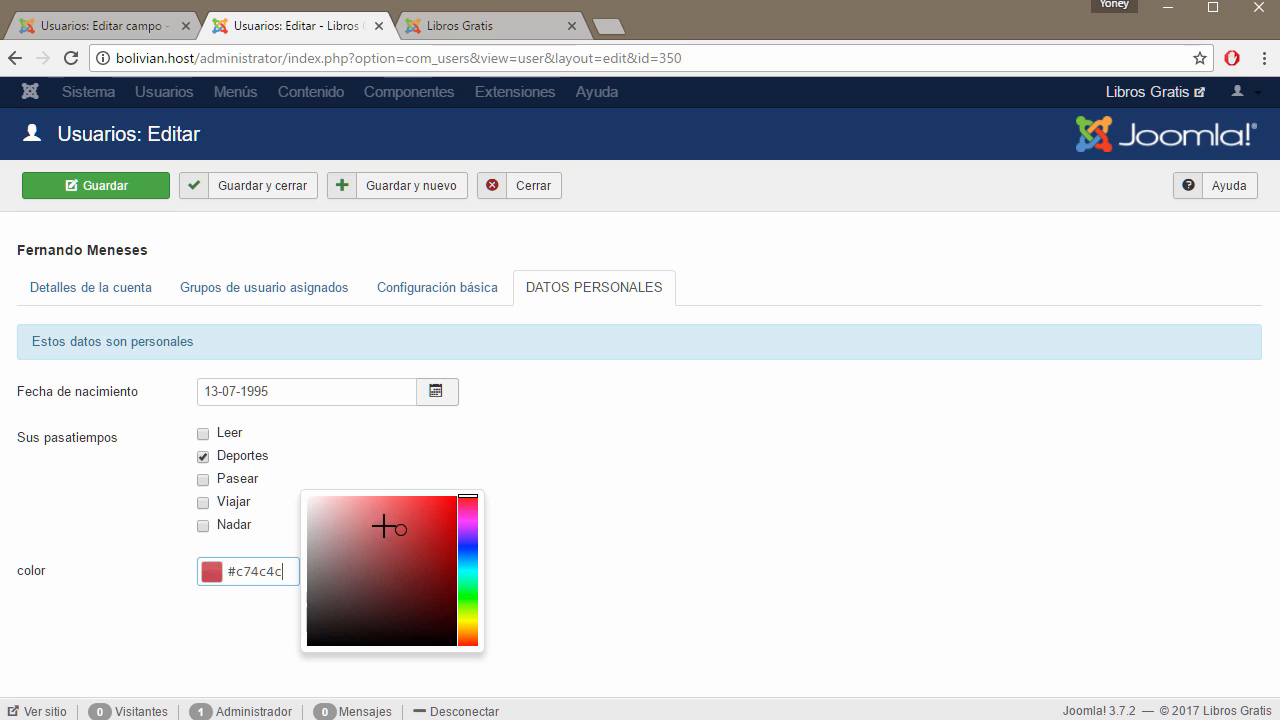
pyautogui.moveTo(384, 526)
pyautogui.mouseDown()
pyautogui.moveTo(440, 530)
pyautogui.moveTo(426, 509)
pyautogui.moveTo(409, 577)
pyautogui.moveTo(454, 530)
pyautogui.moveTo(464, 597)
pyautogui.mouseUp()
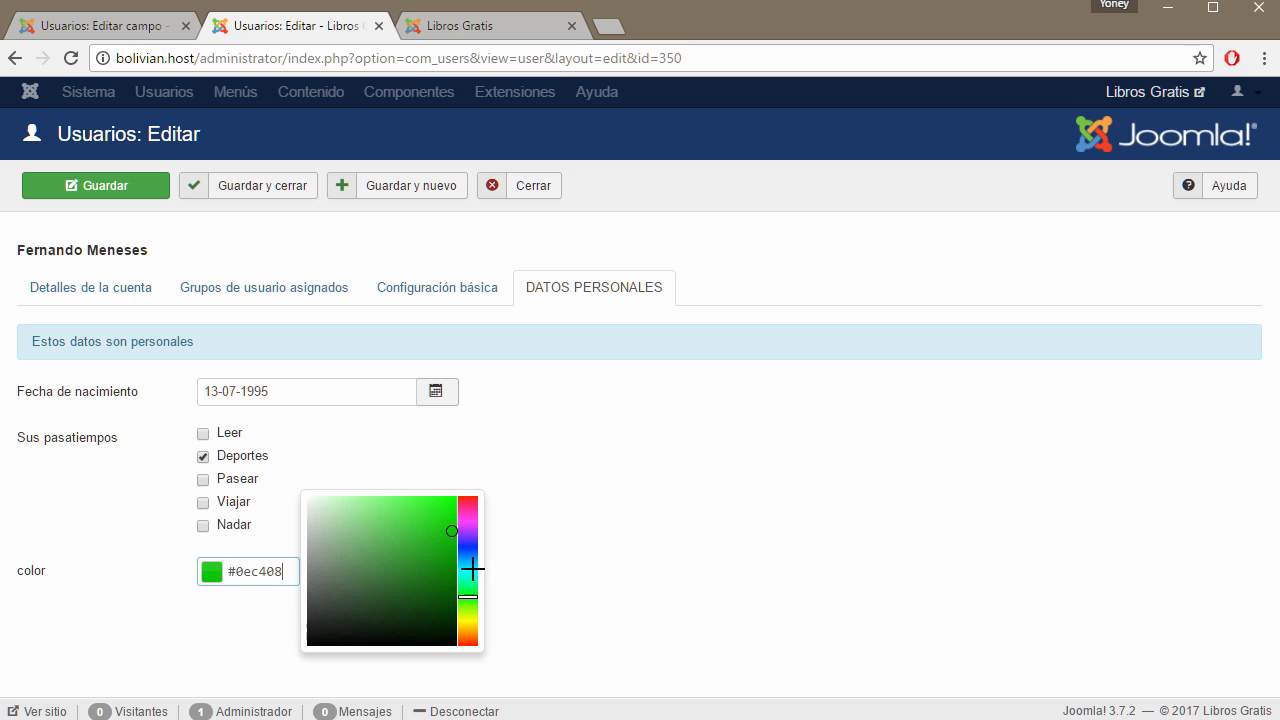
# Replace the user's color value with the hex code #ff0000
pyautogui.moveTo(288, 572); pyautogui.dragTo(243, 572)
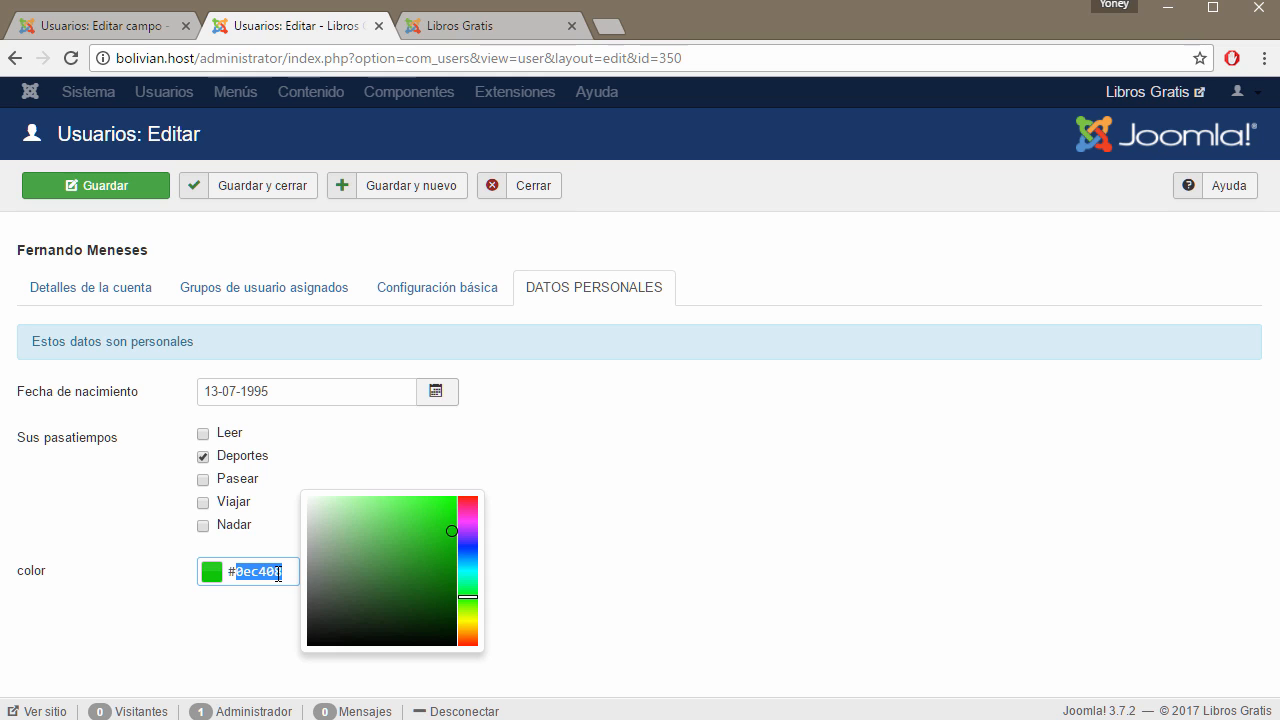
pyautogui.write('ff0000')
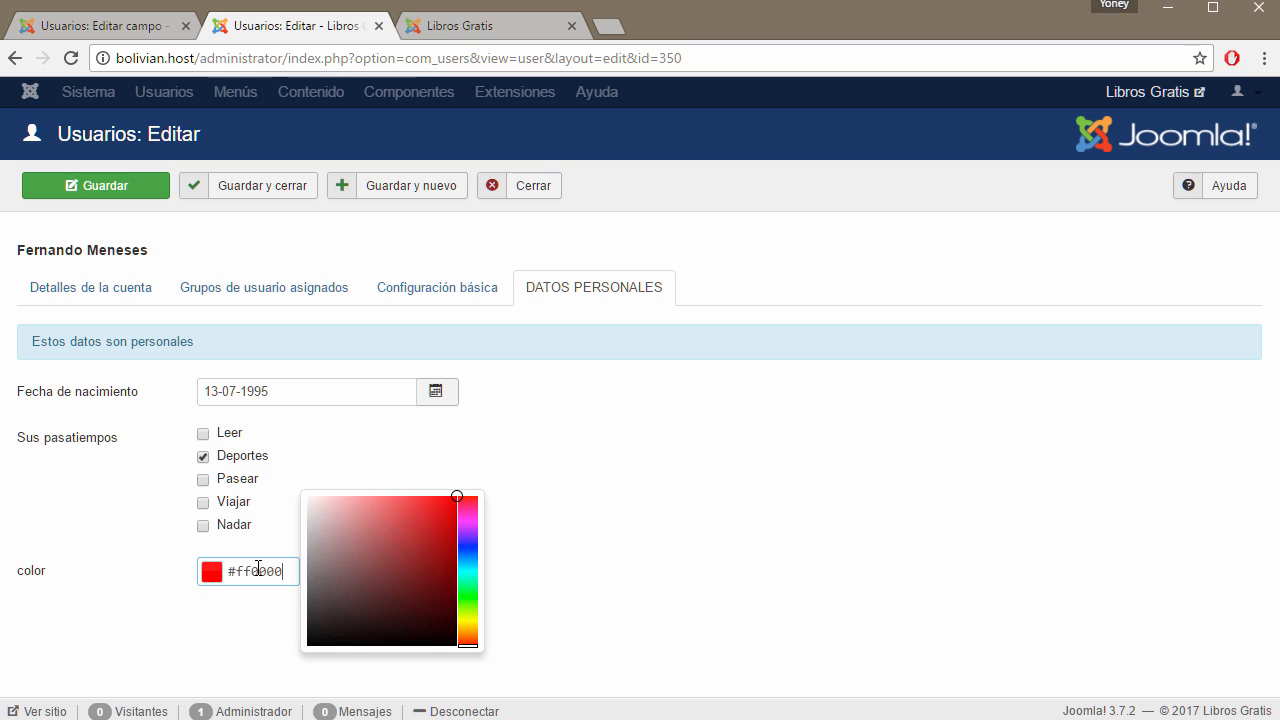
pyautogui.moveTo(290, 576); pyautogui.dragTo(238, 574)
pyautogui.click(569, 556)
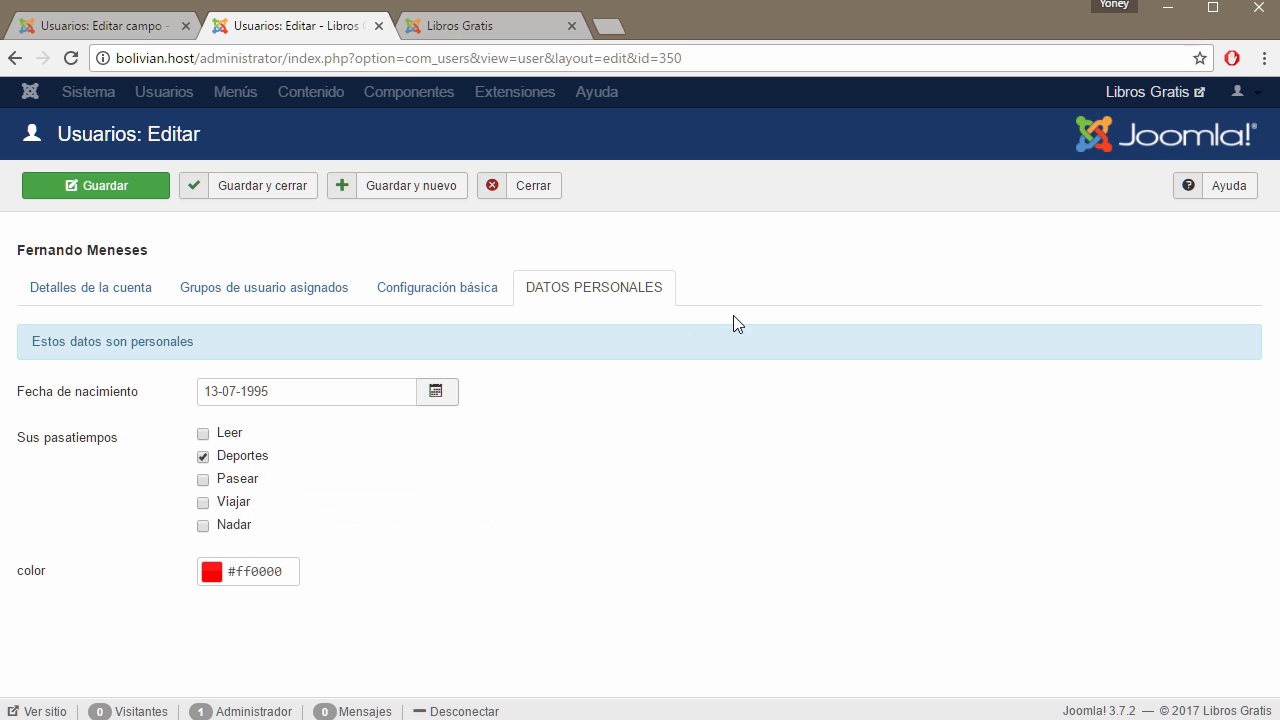
# Close the Color field's edit form and open the list of user field groups
pyautogui.click(123, 34)
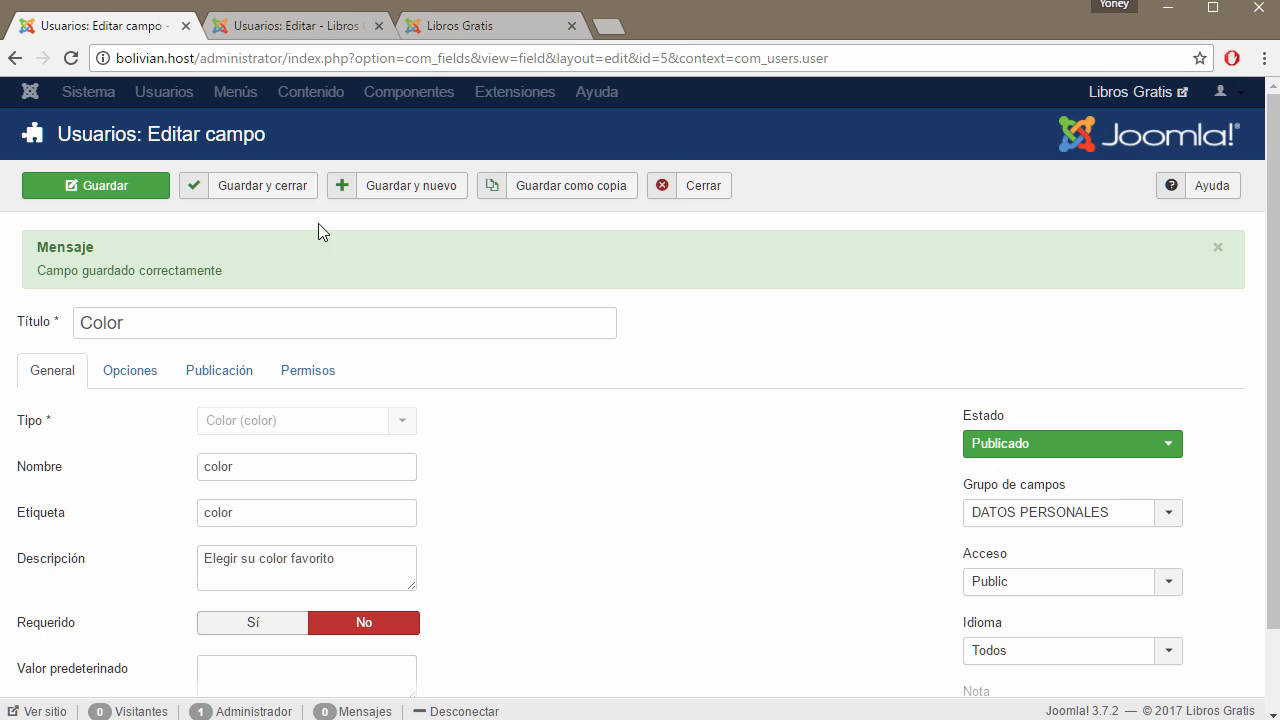
pyautogui.click(706, 192)
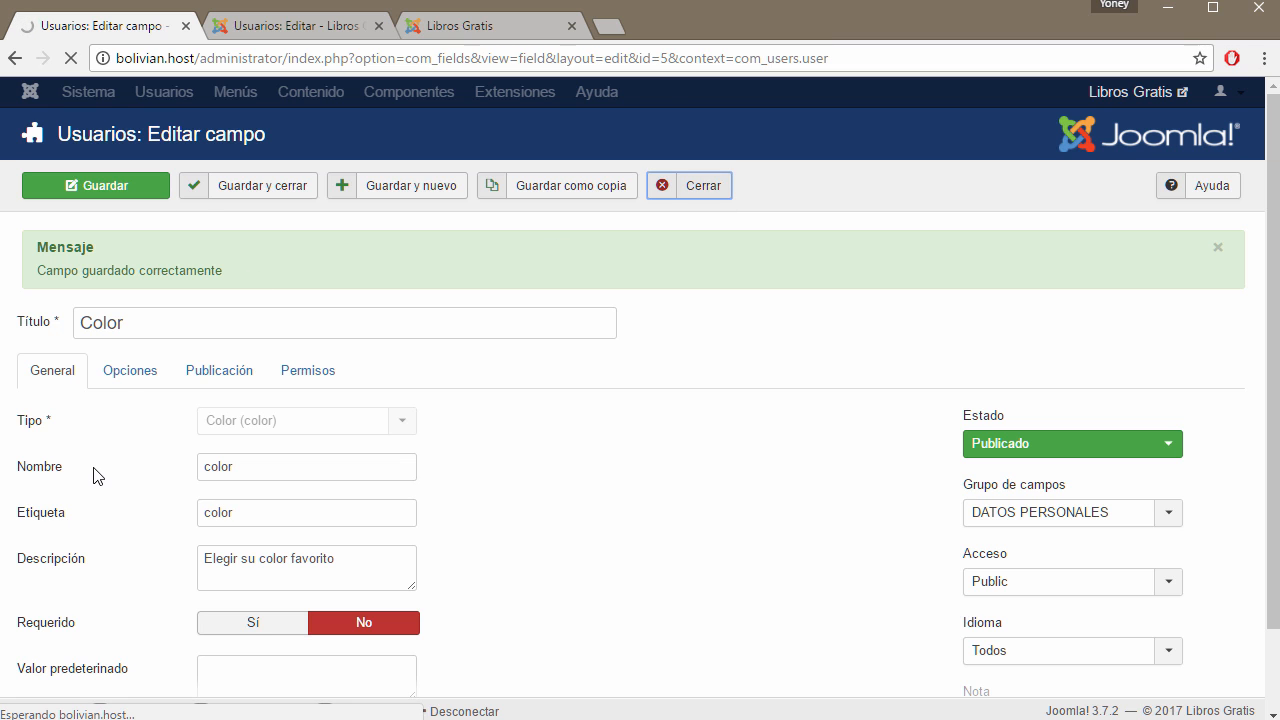
pyautogui.click(78, 398)
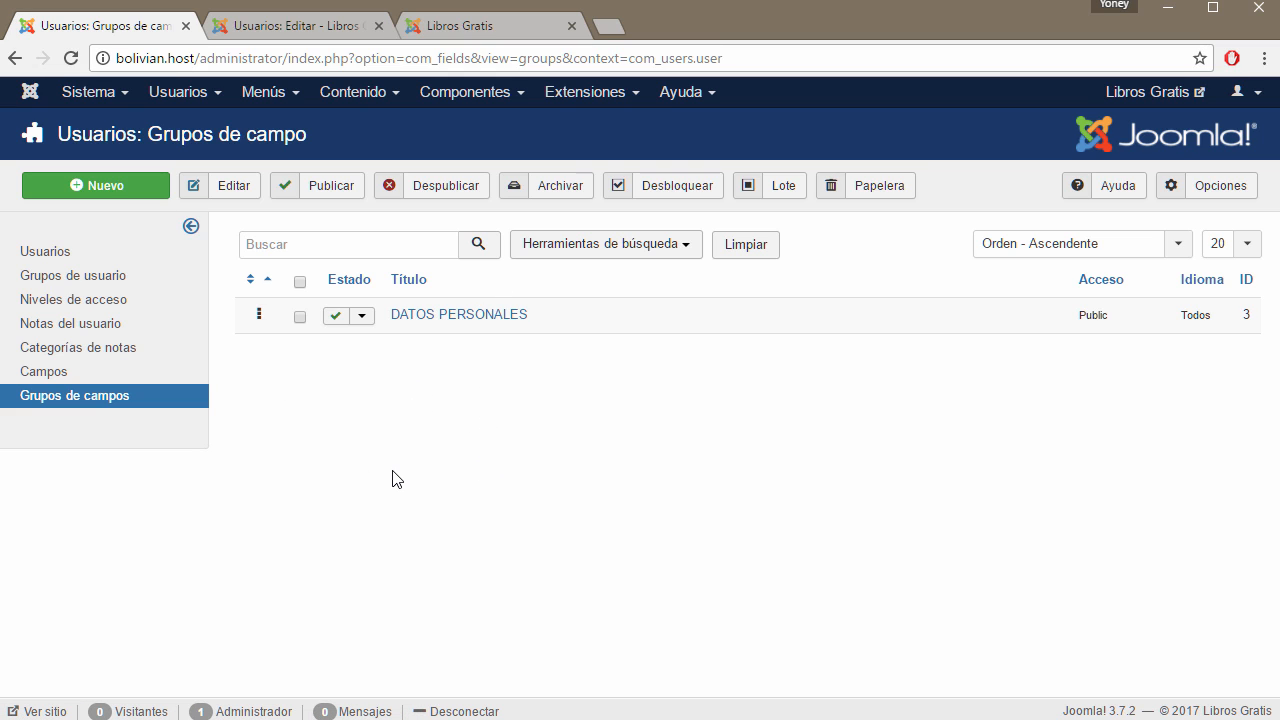
# Review the user's account details, assigned groups, basic settings and DATOS PERSONALES sections
pyautogui.click(304, 31)
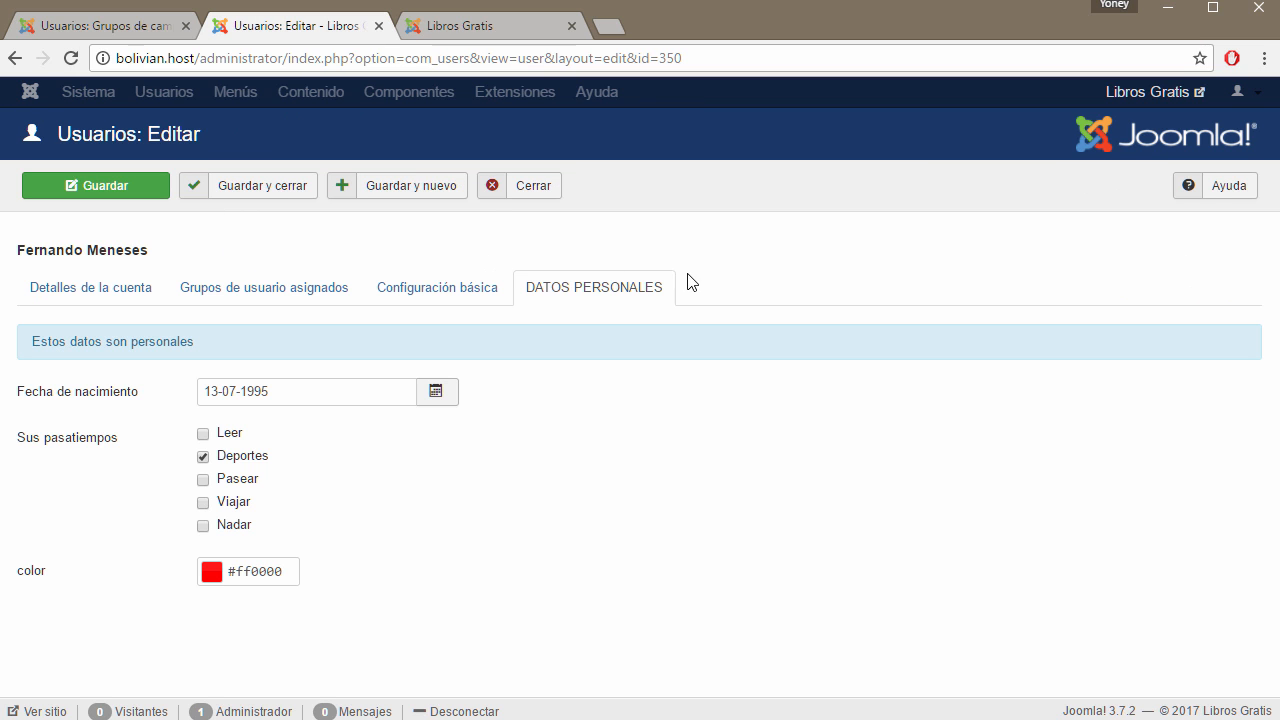
pyautogui.click(108, 290)
pyautogui.click(249, 295)
pyautogui.click(451, 300)
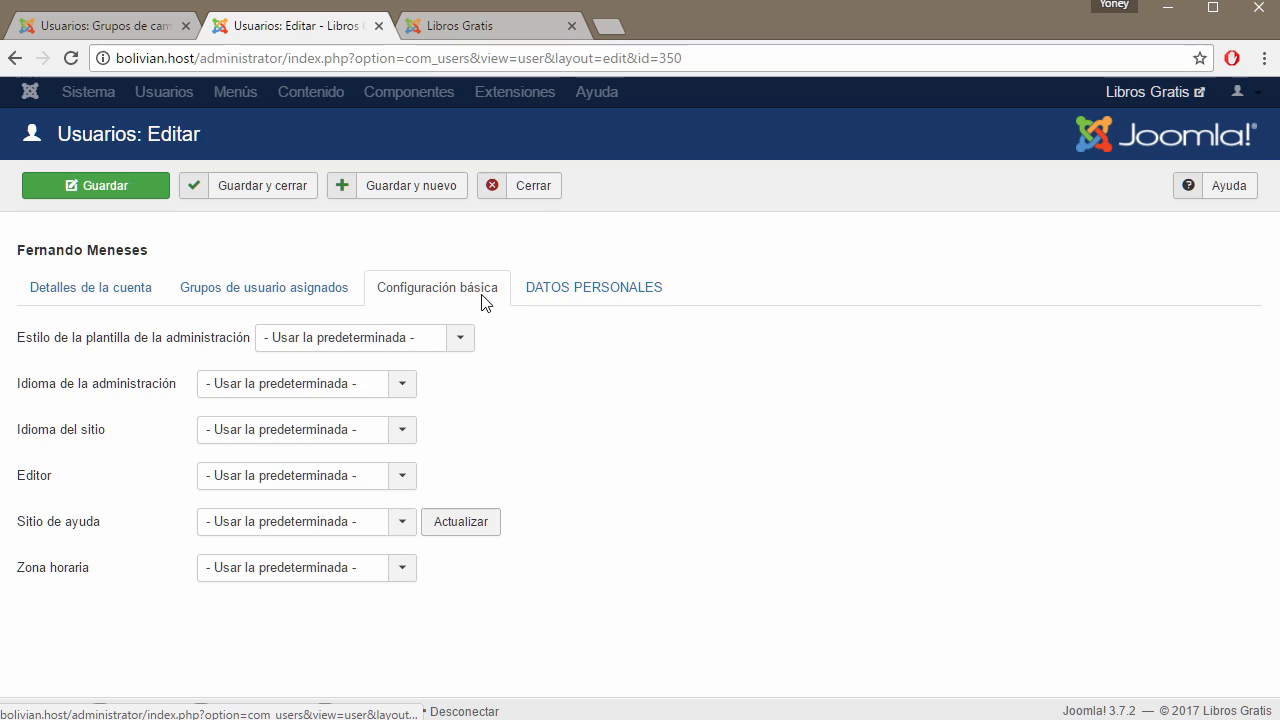
pyautogui.click(600, 296)
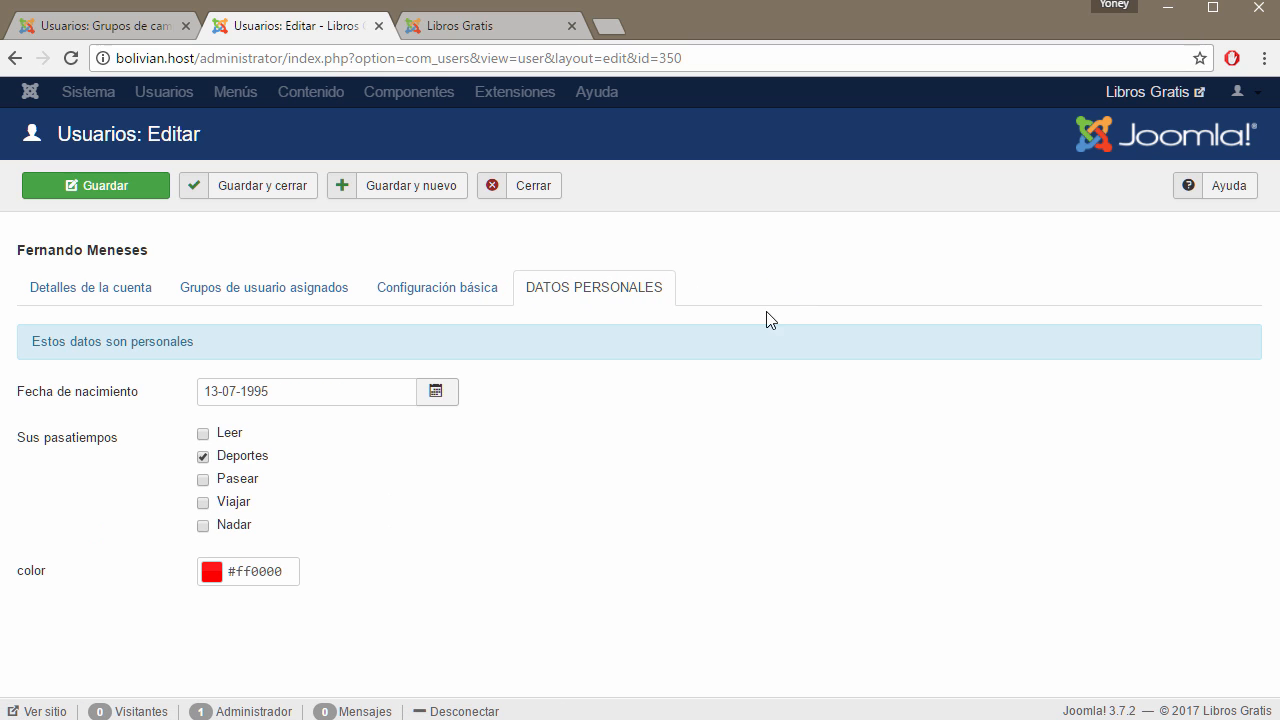
# Go to the field groups for articles and open the list of article fields
pyautogui.click(76, 25)
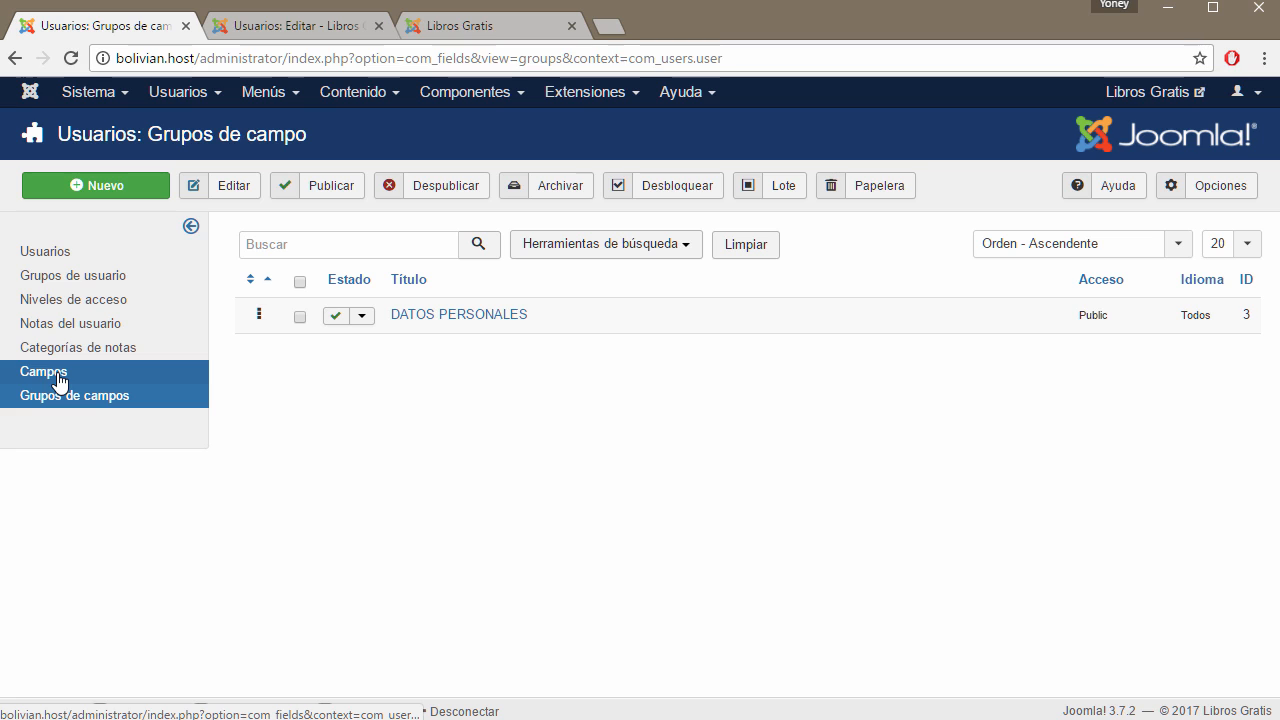
pyautogui.click(394, 93)
pyautogui.moveTo(392, 129)
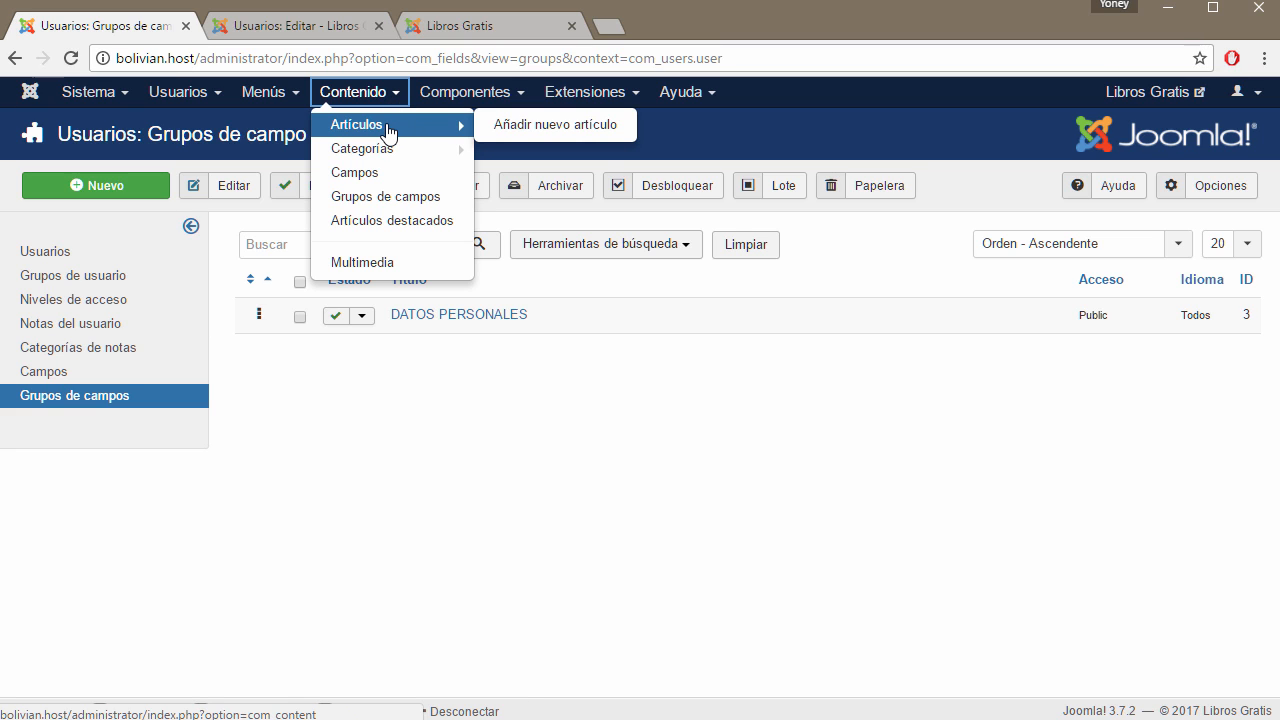
pyautogui.click(396, 198)
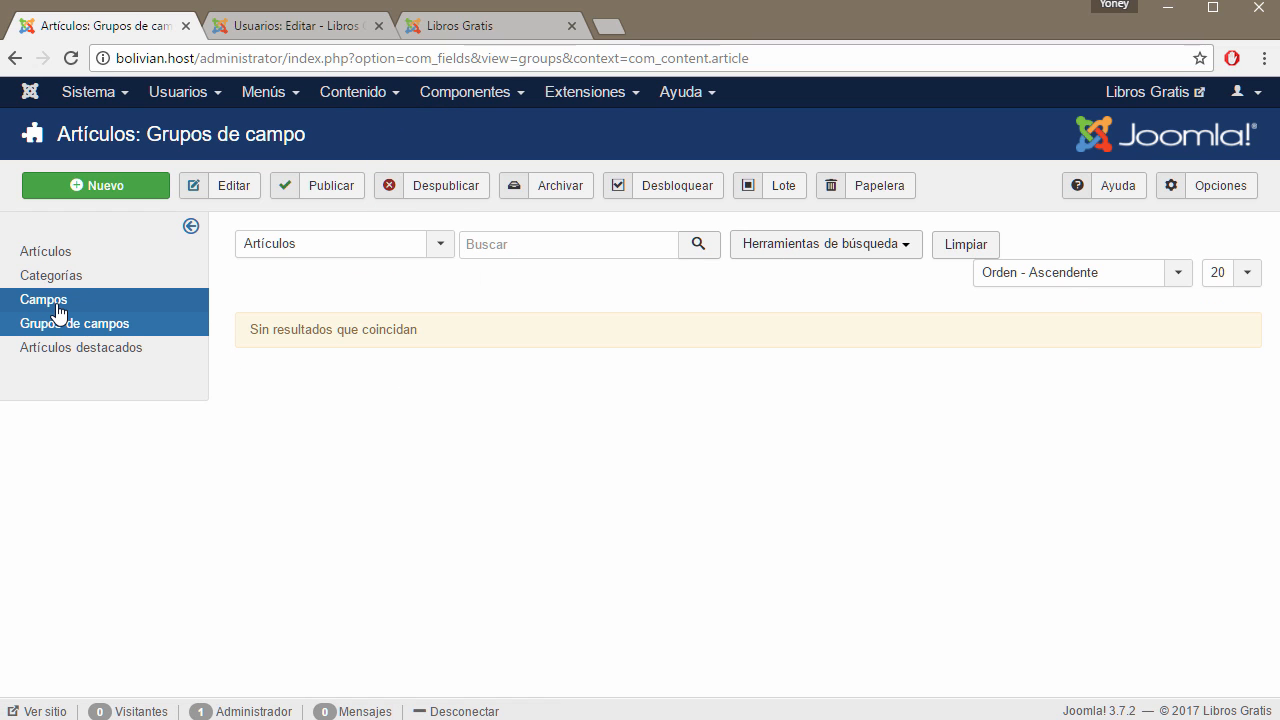
pyautogui.click(57, 312)
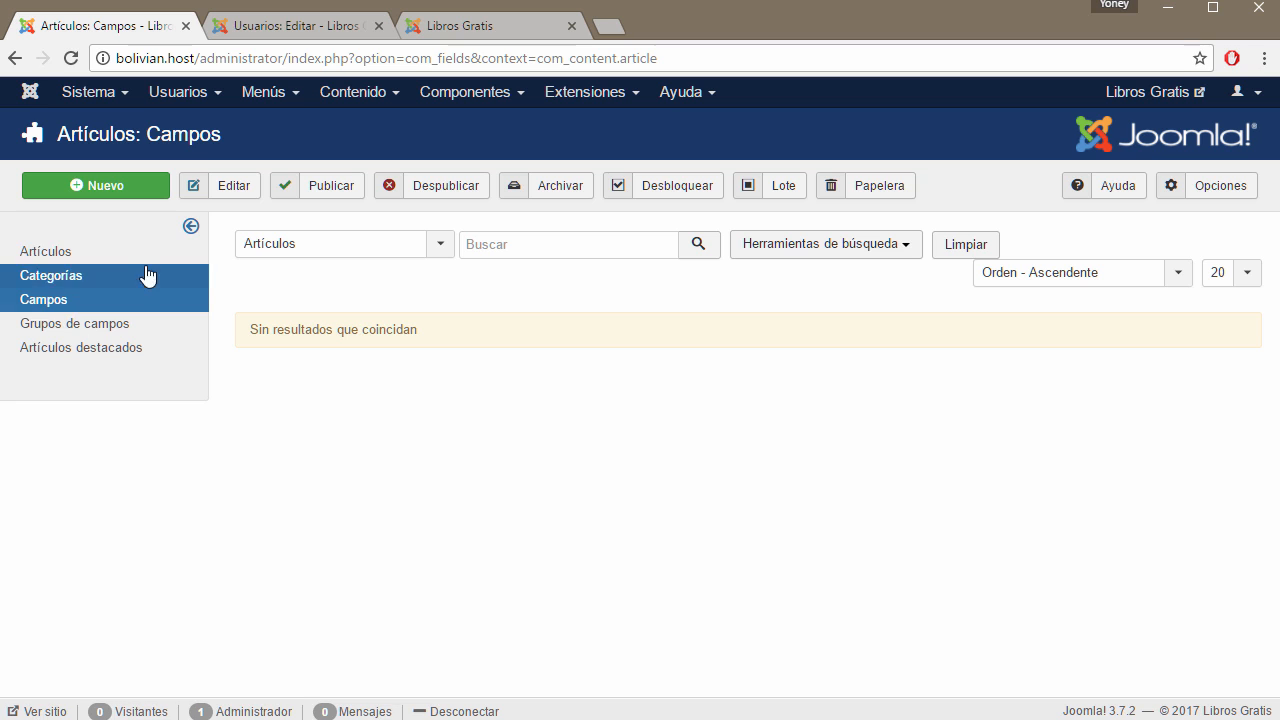
# Start a new article field and look through the available field types without changing the type
pyautogui.click(109, 185)
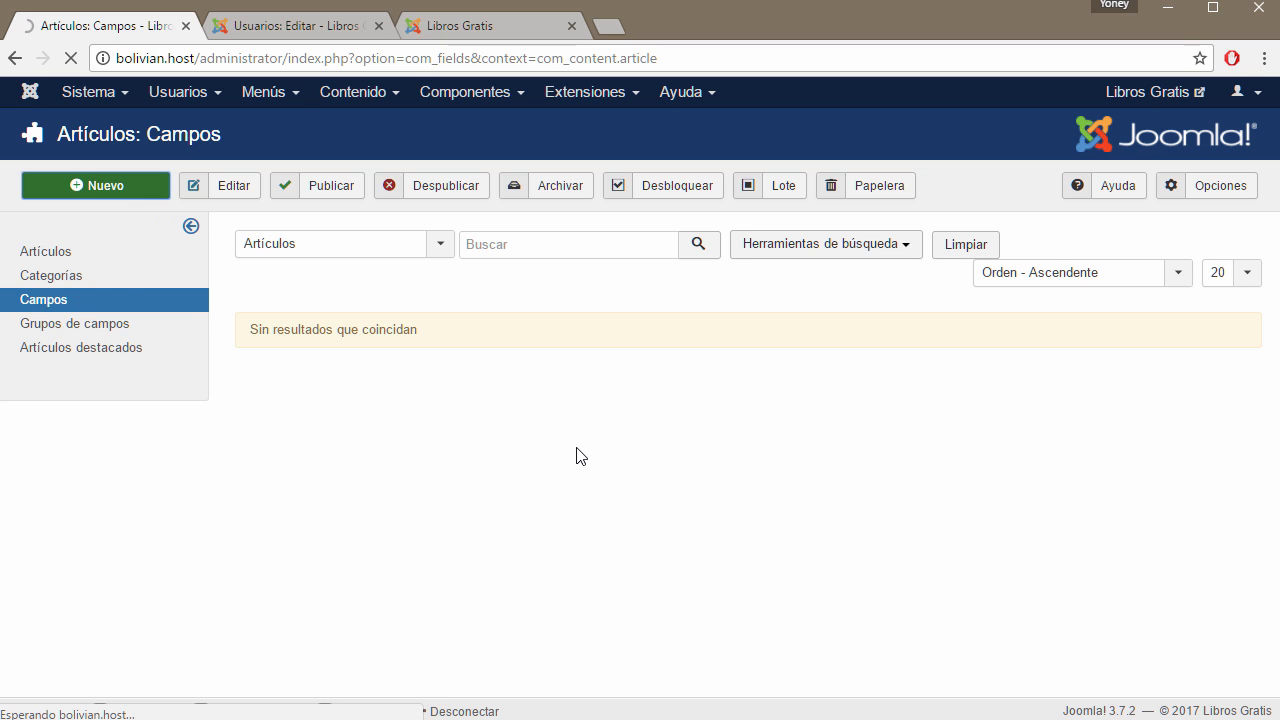
pyautogui.click(405, 349)
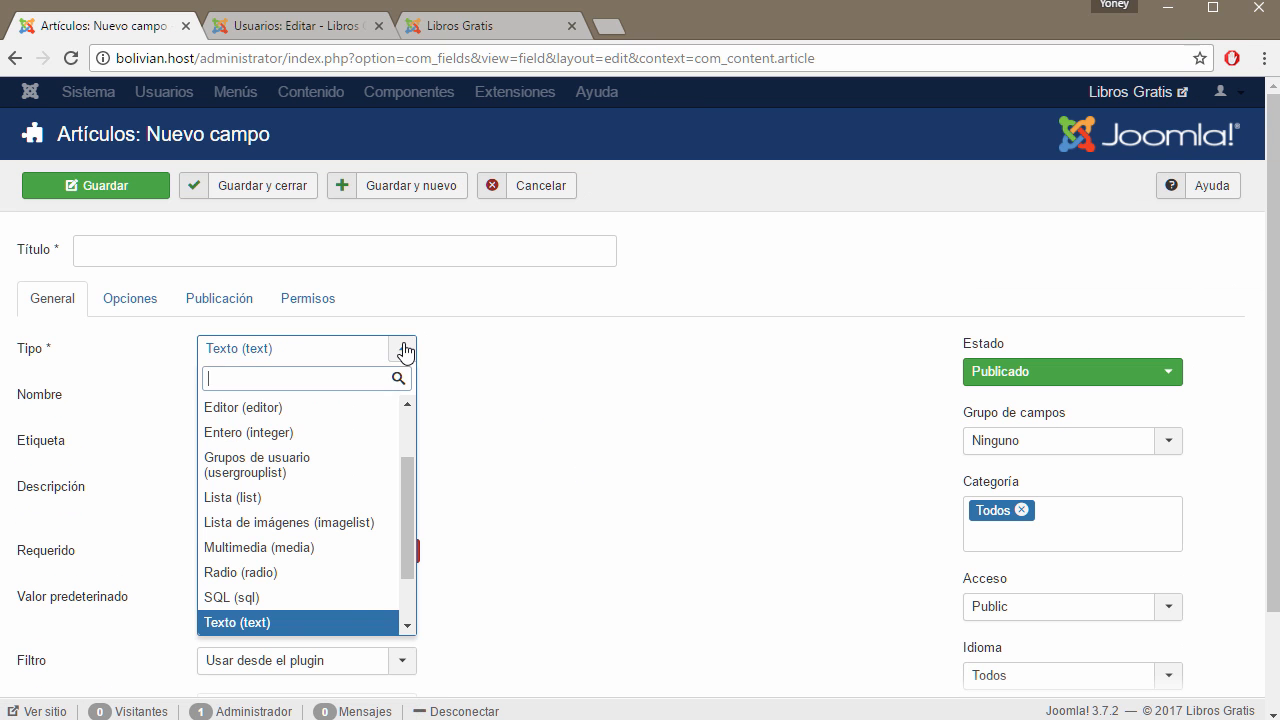
pyautogui.scroll(2, 308, 440)
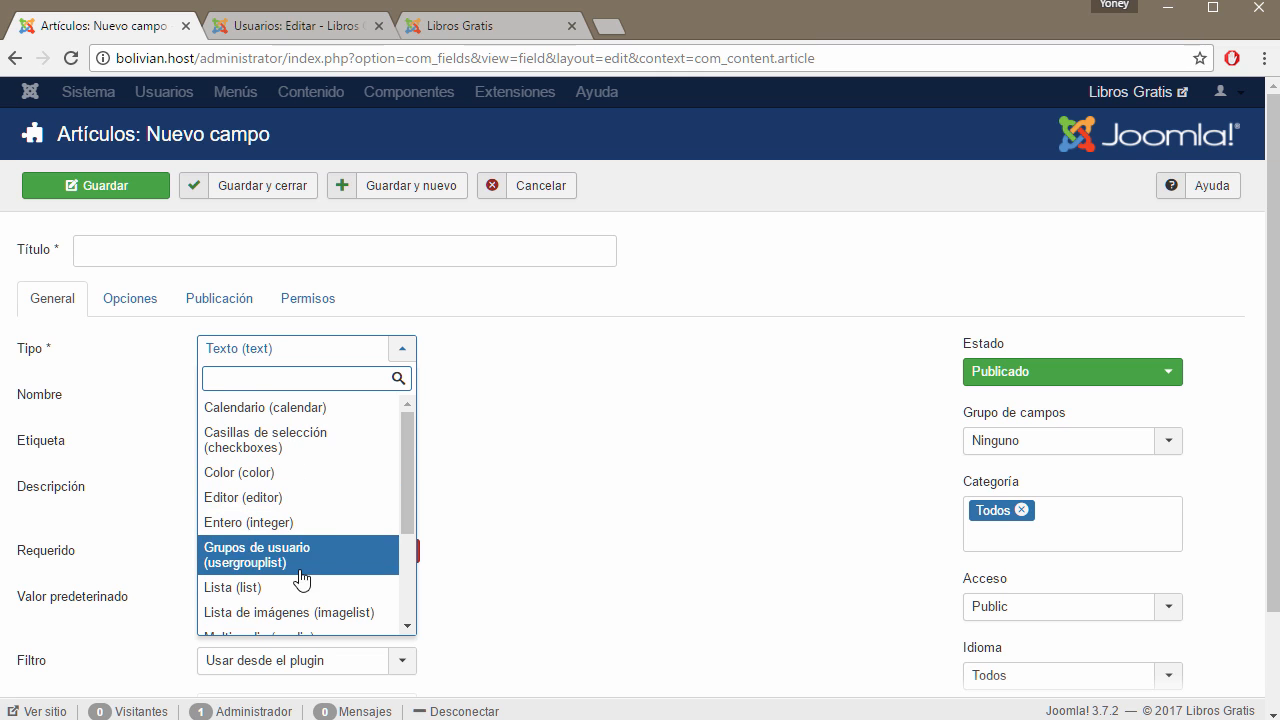
pyautogui.scroll(-3, 333, 502)
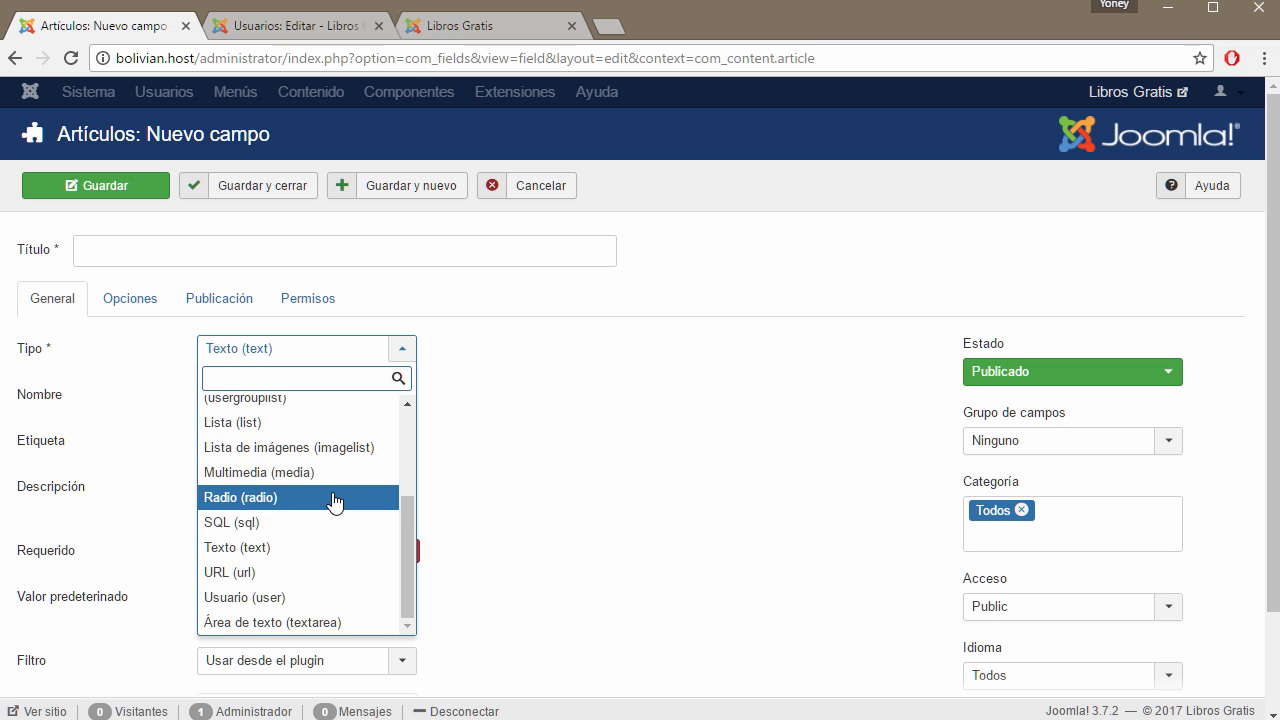
pyautogui.click(617, 527)
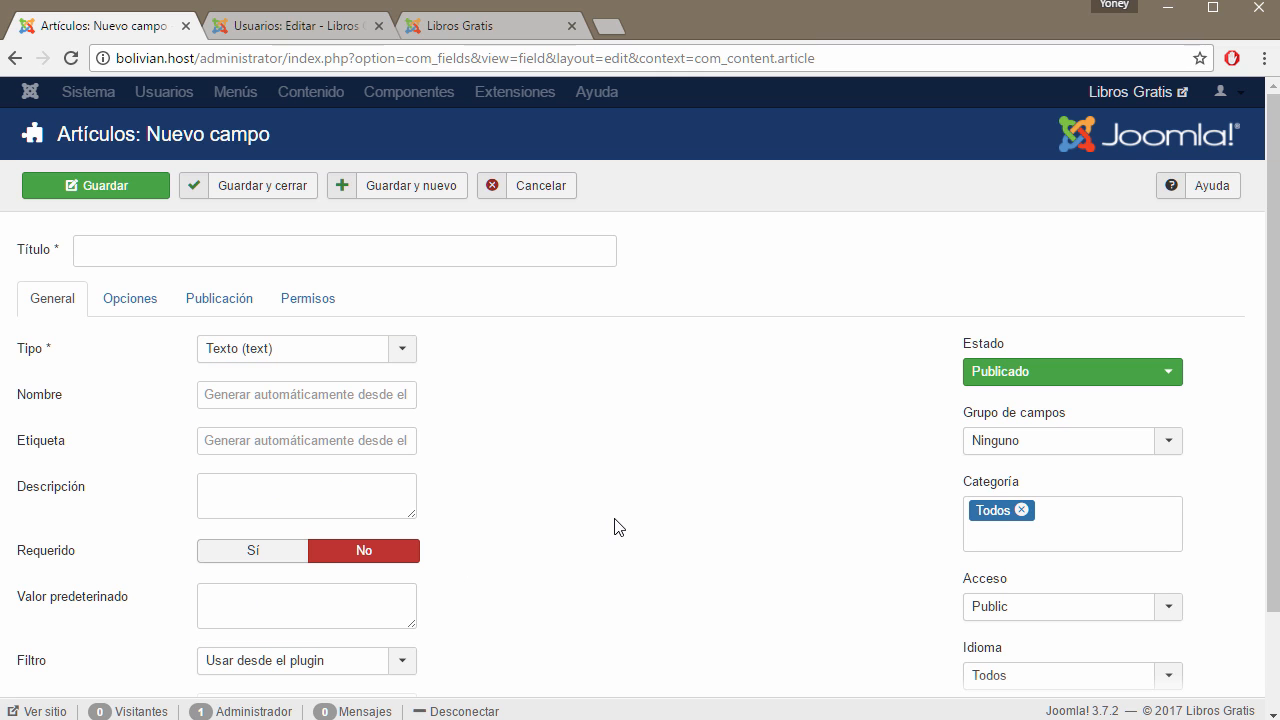
# Discard the new article field, and look over a blank new article form before closing it without saving
pyautogui.click(556, 190)
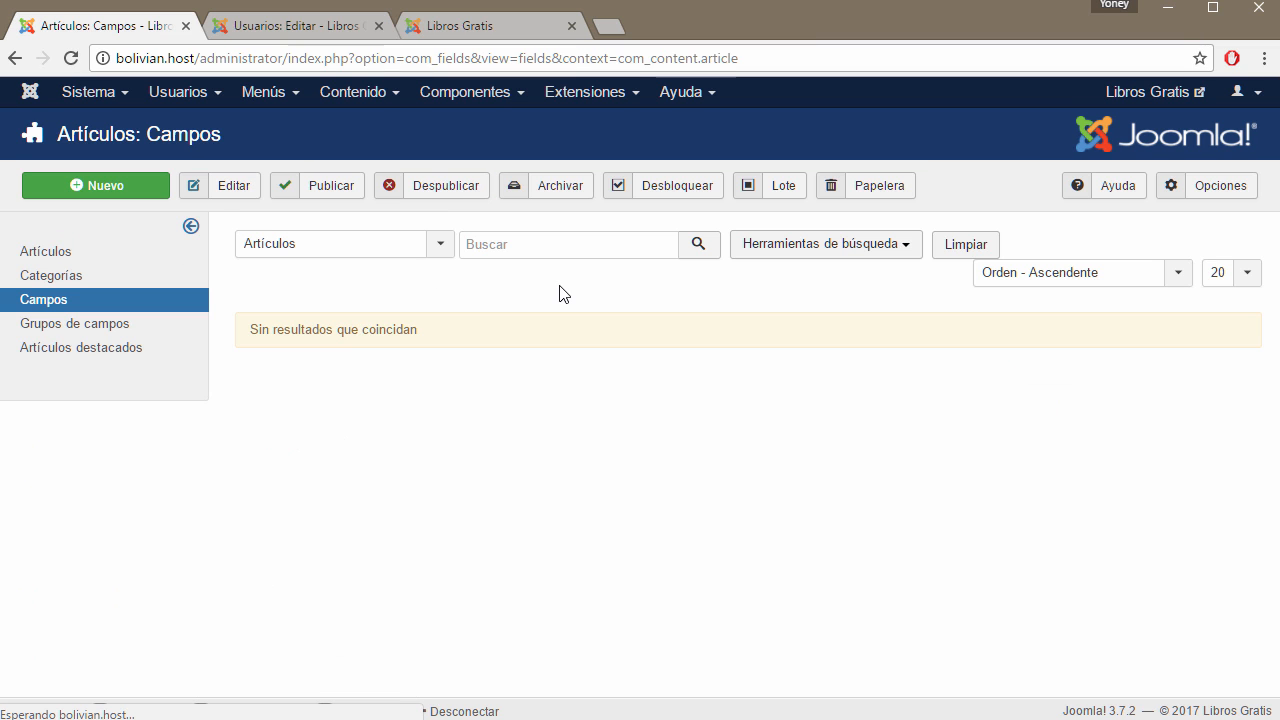
pyautogui.click(68, 255)
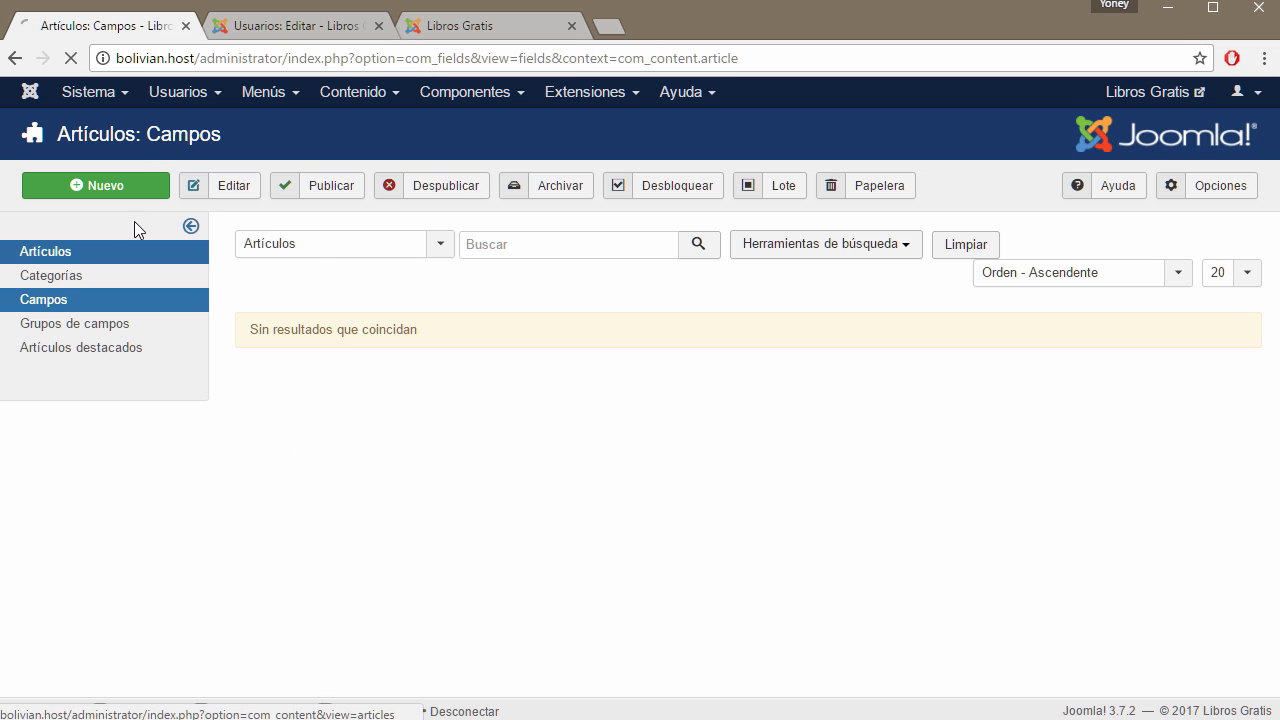
pyautogui.click(128, 190)
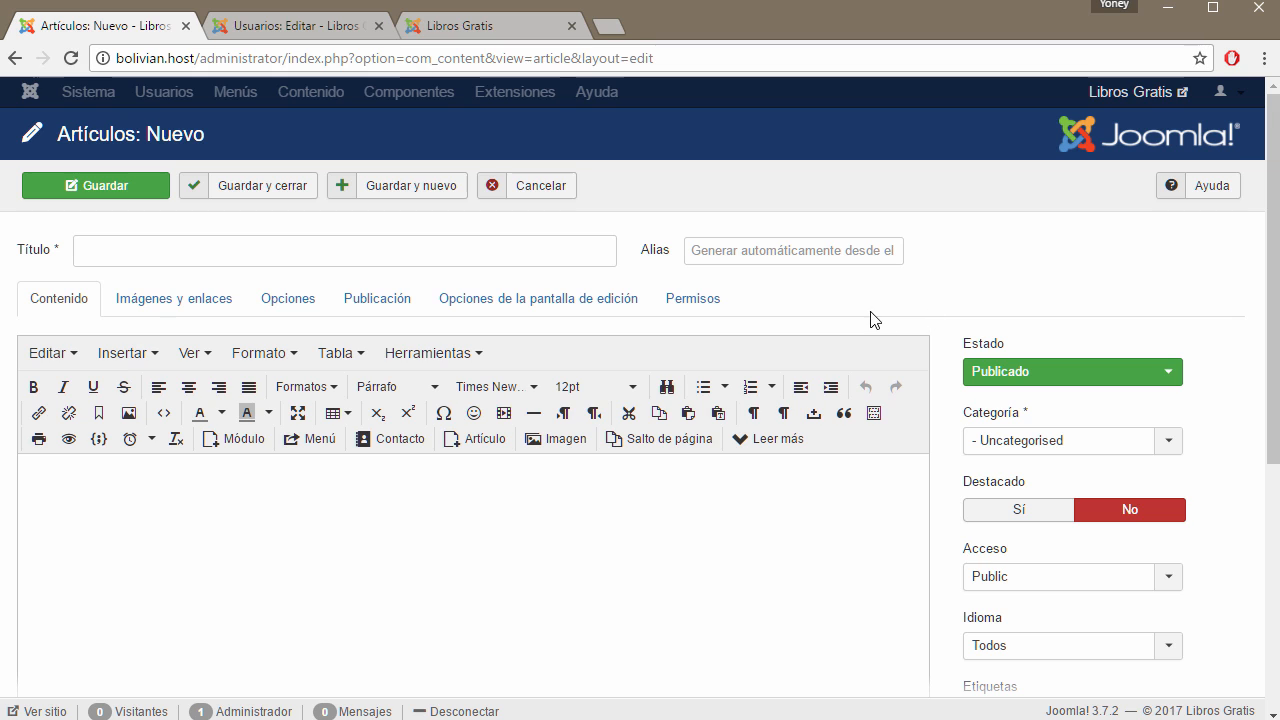
pyautogui.click(533, 188)
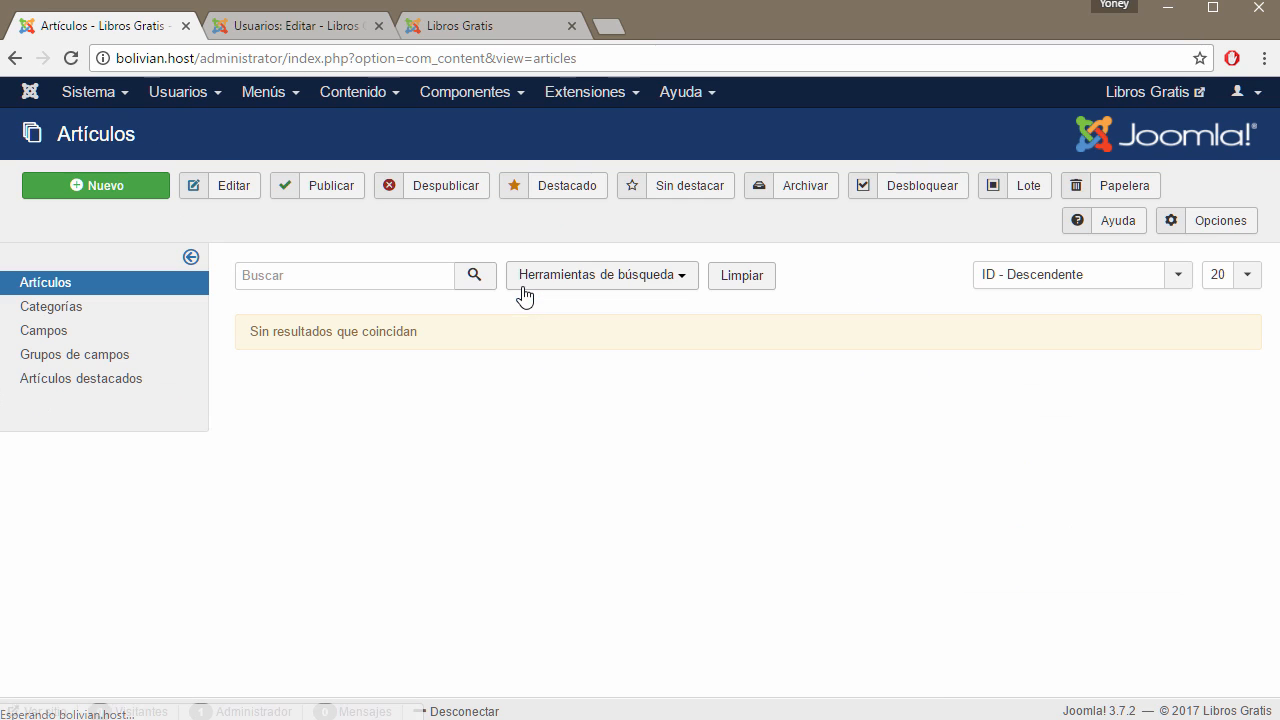
pyautogui.click(385, 95)
pyautogui.moveTo(385, 127)
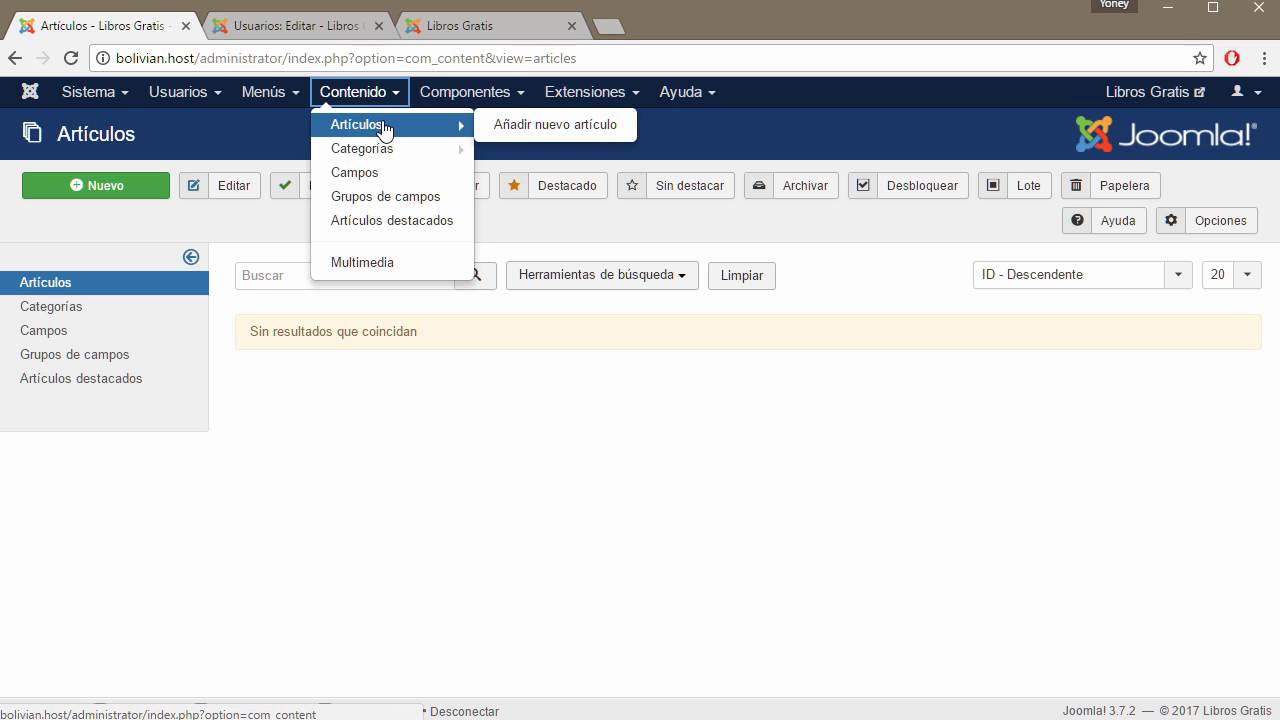
pyautogui.click(493, 551)
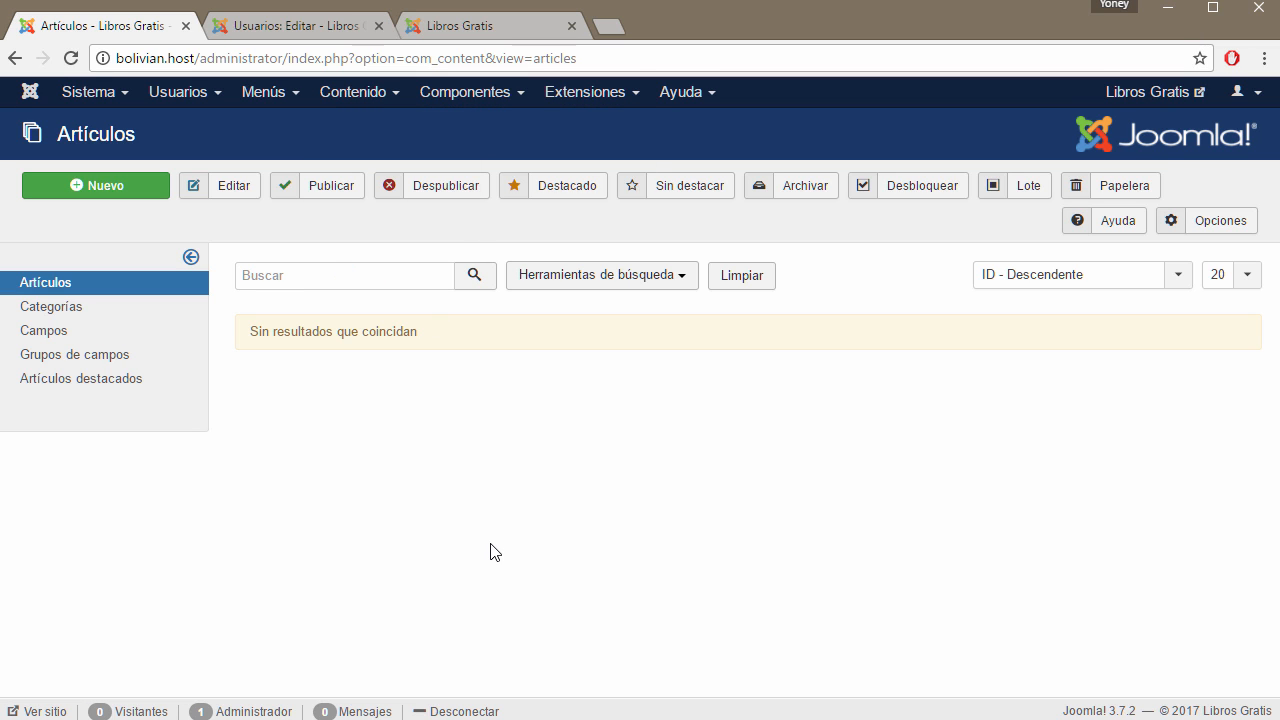